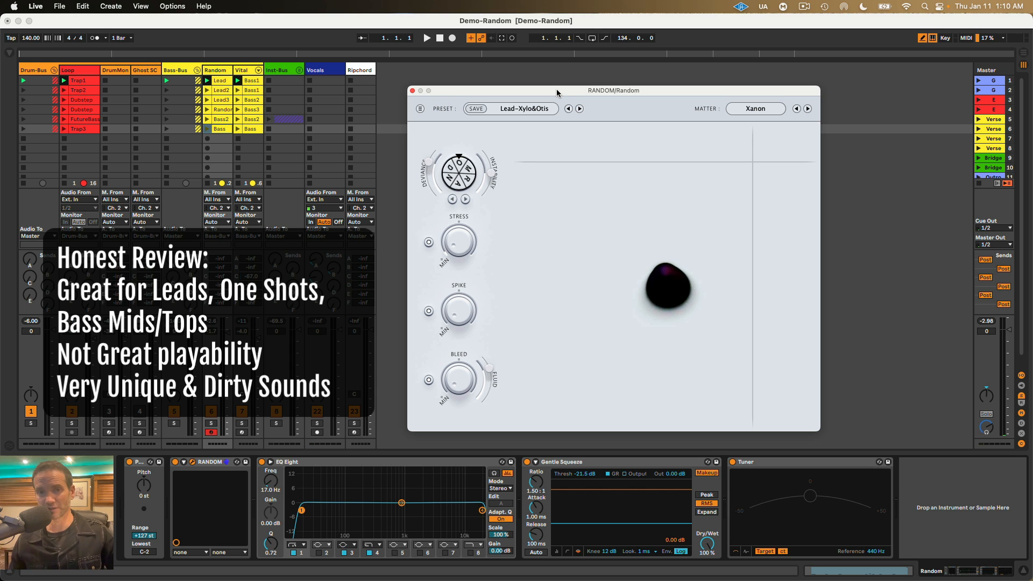
Look through the Lead presets in the plugin's User Presets folder and close the browser without loading any.
drag(559, 89, 552, 85)
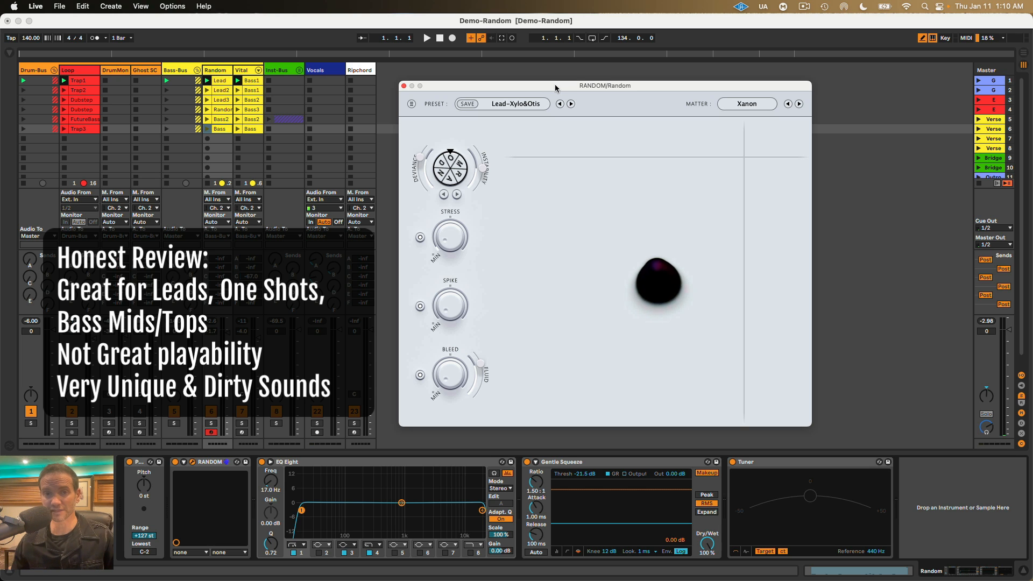
drag(611, 80, 599, 84)
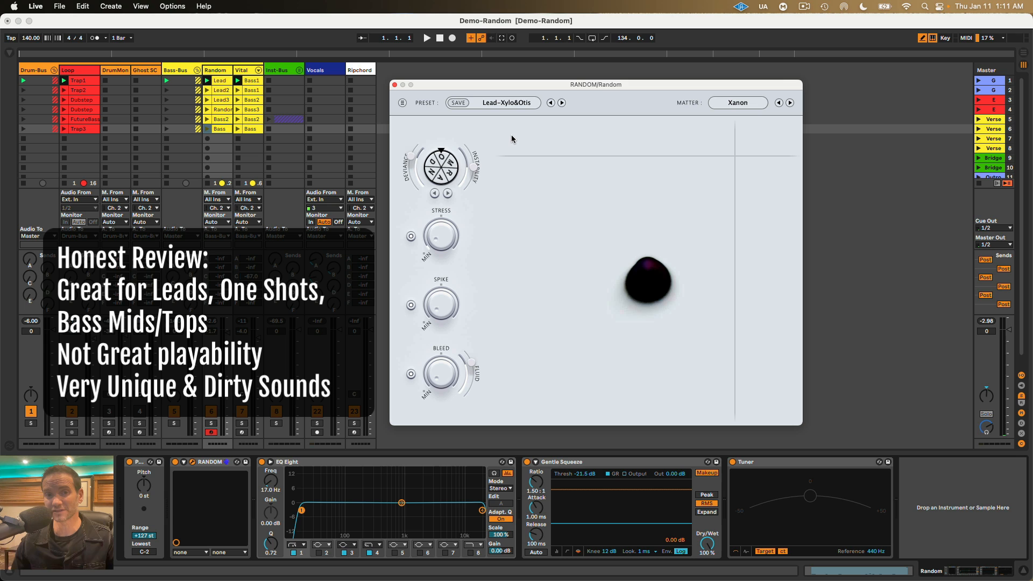
click(513, 104)
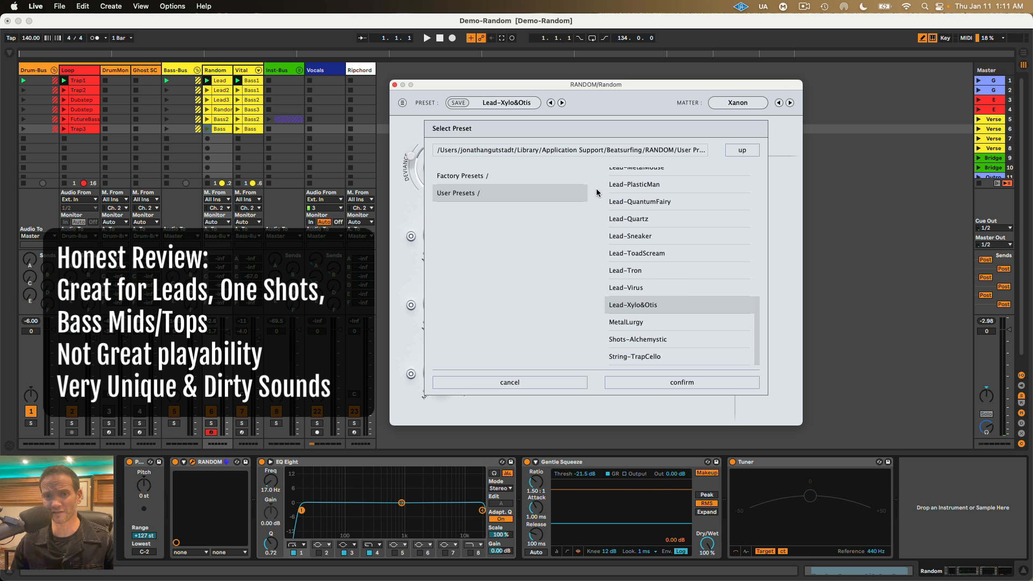
scroll(631, 239, up, 10)
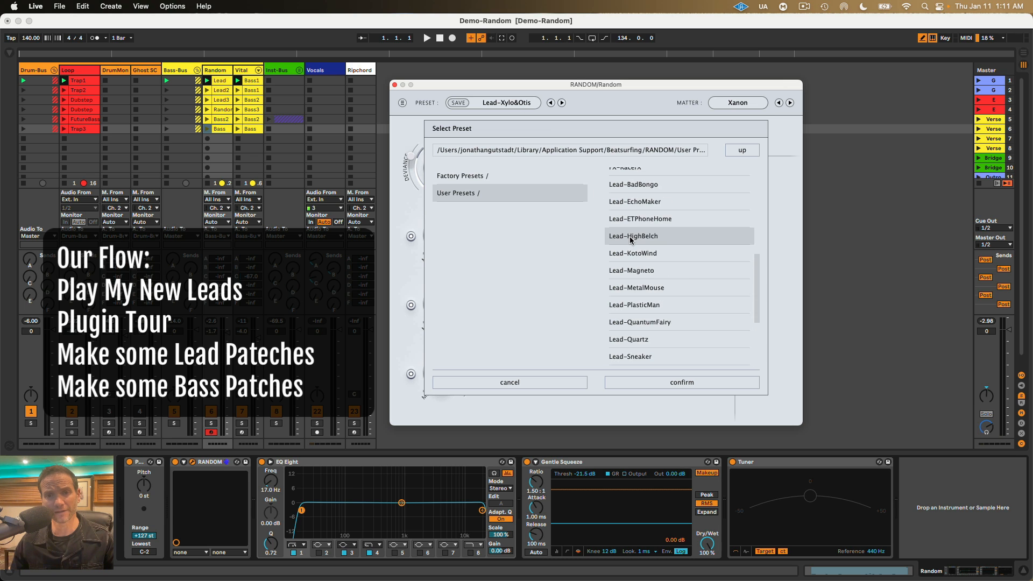
scroll(630, 237, down, 10)
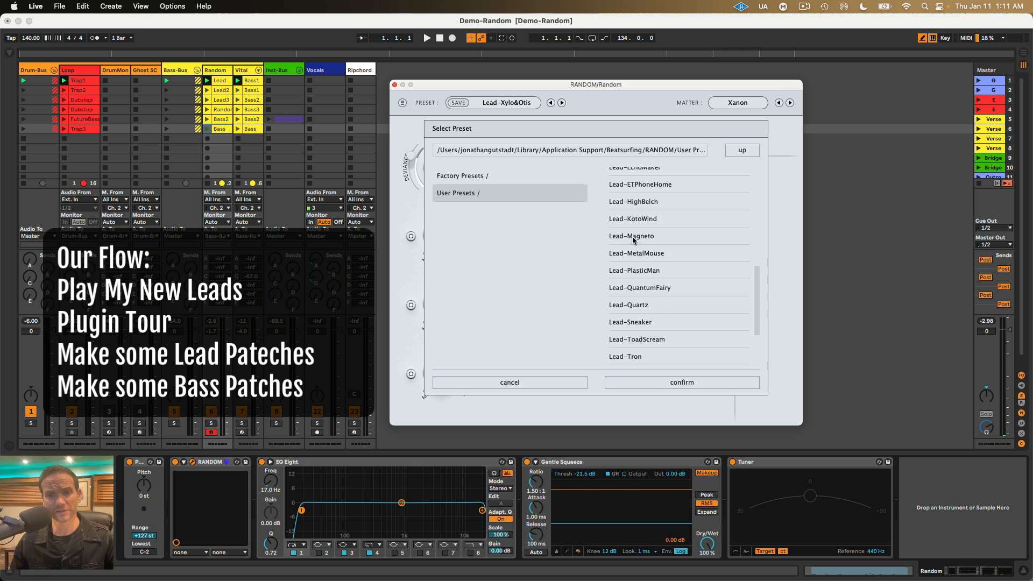
scroll(630, 271, up, 5)
scroll(631, 265, down, 3)
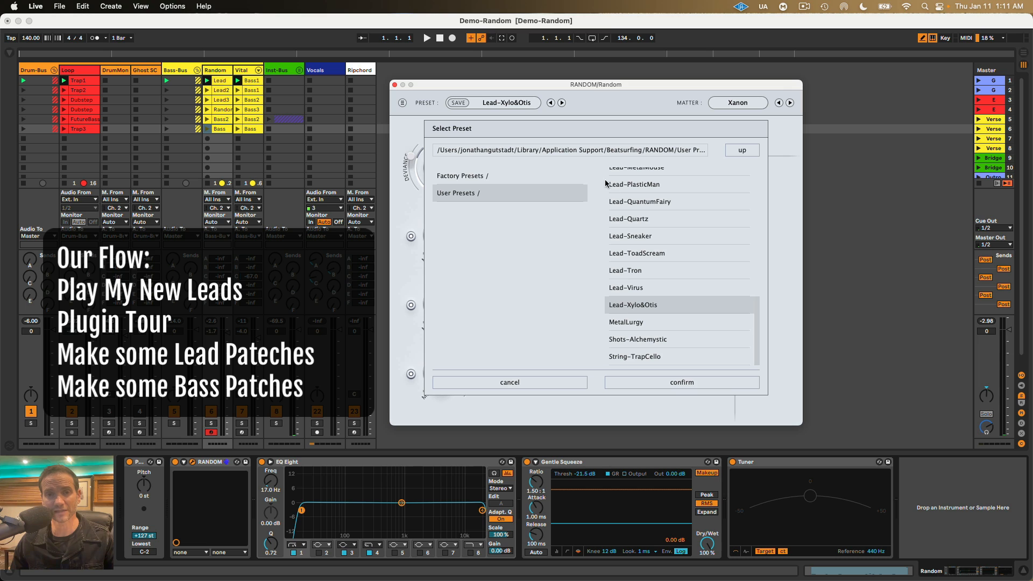
drag(596, 85, 585, 84)
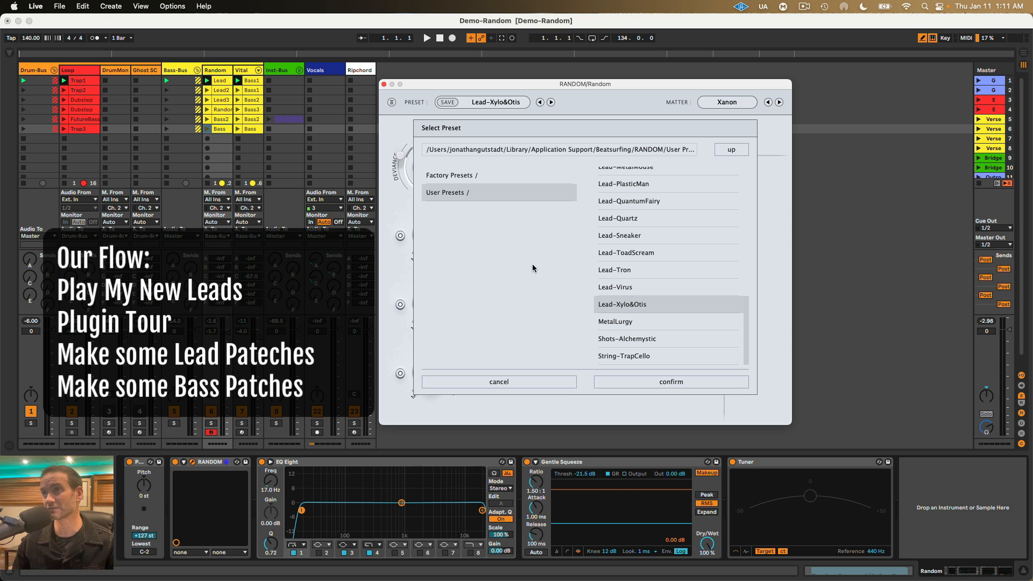
click(524, 381)
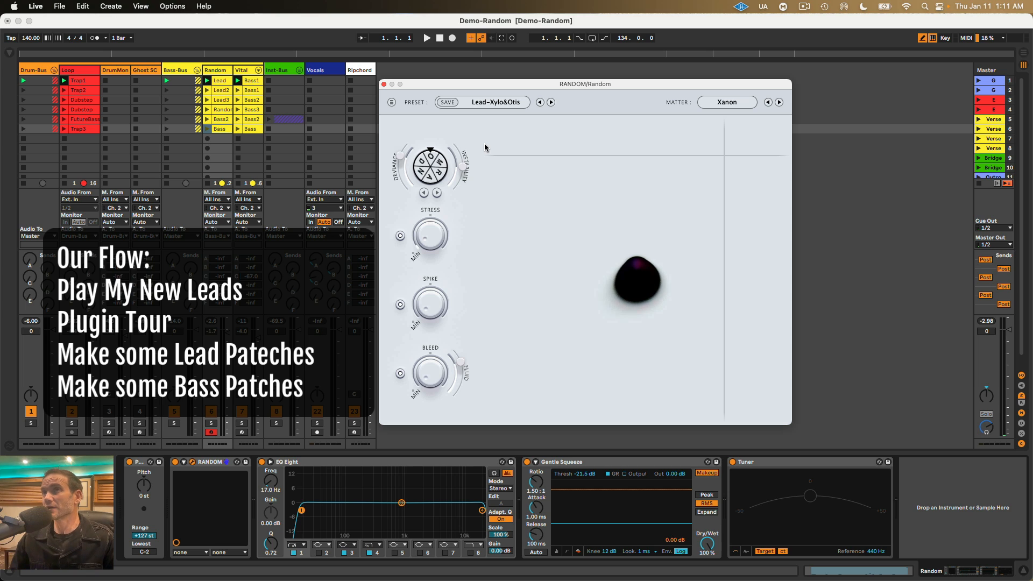
Open the preset browser and load the user preset Lead-BadBongo for auditioning.
click(488, 101)
scroll(636, 220, up, 5)
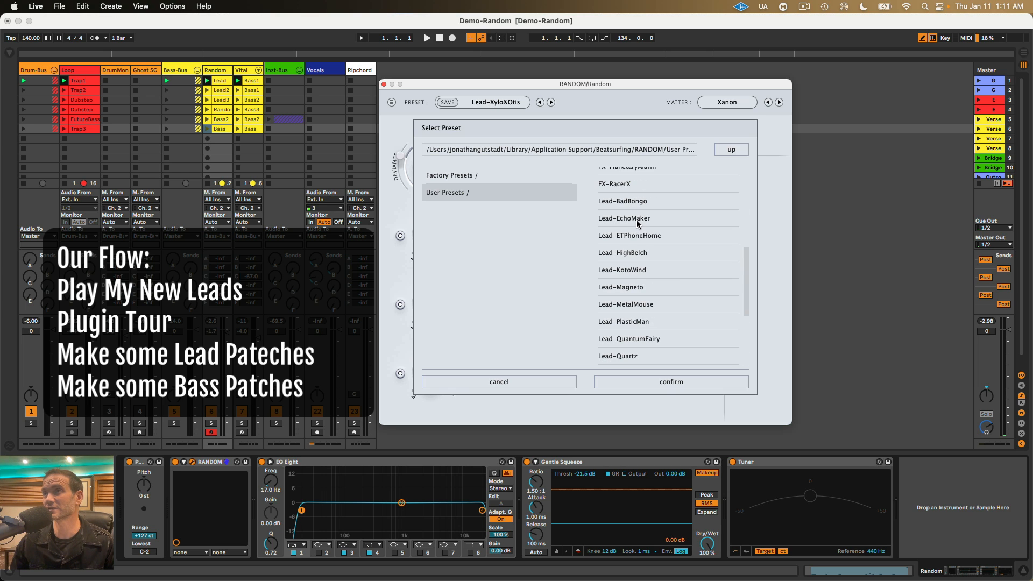
click(641, 204)
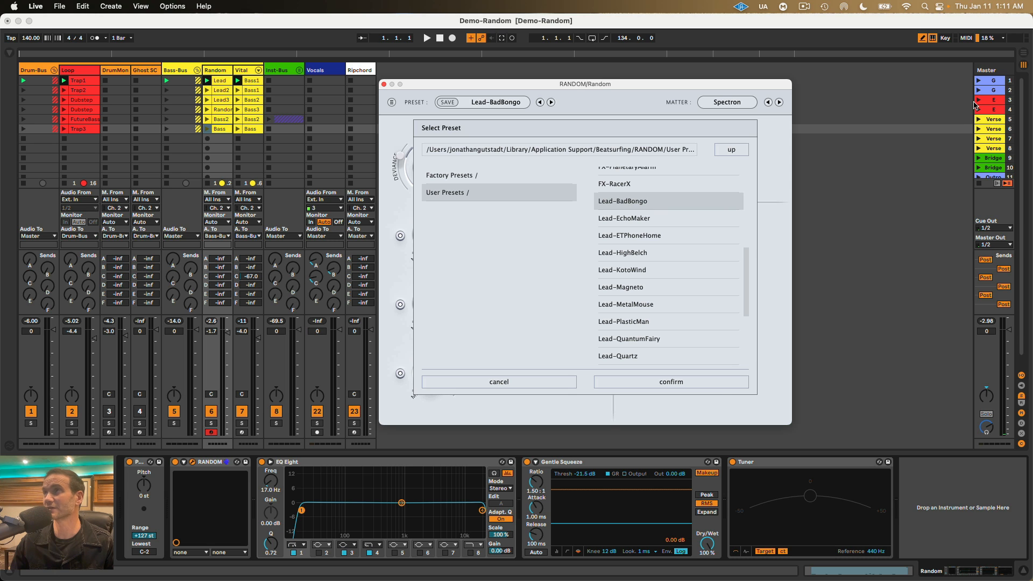
Play the second scene and lower the Vital track's volume to -5.8 dB.
key(space)
click(977, 90)
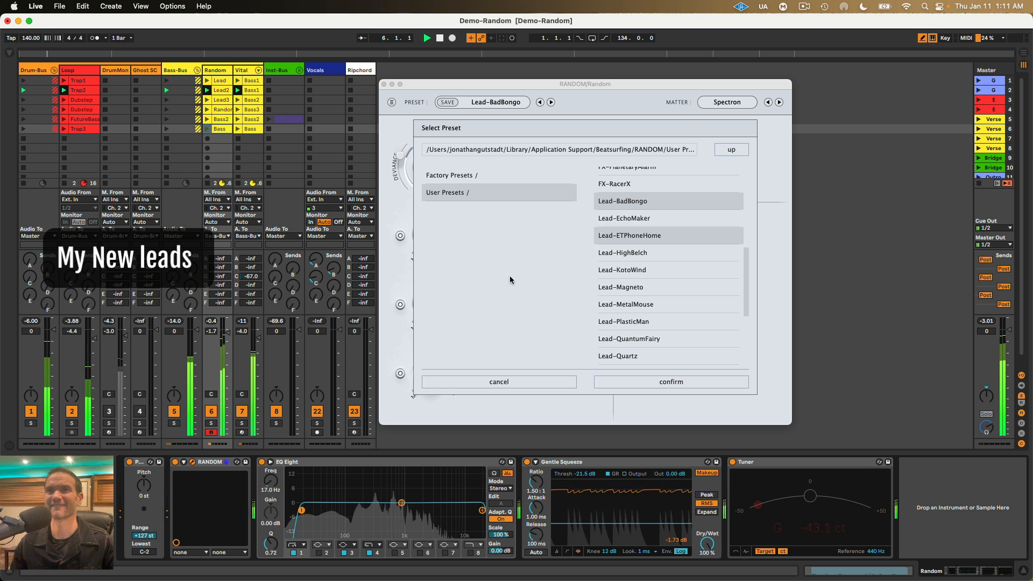
drag(241, 330, 241, 337)
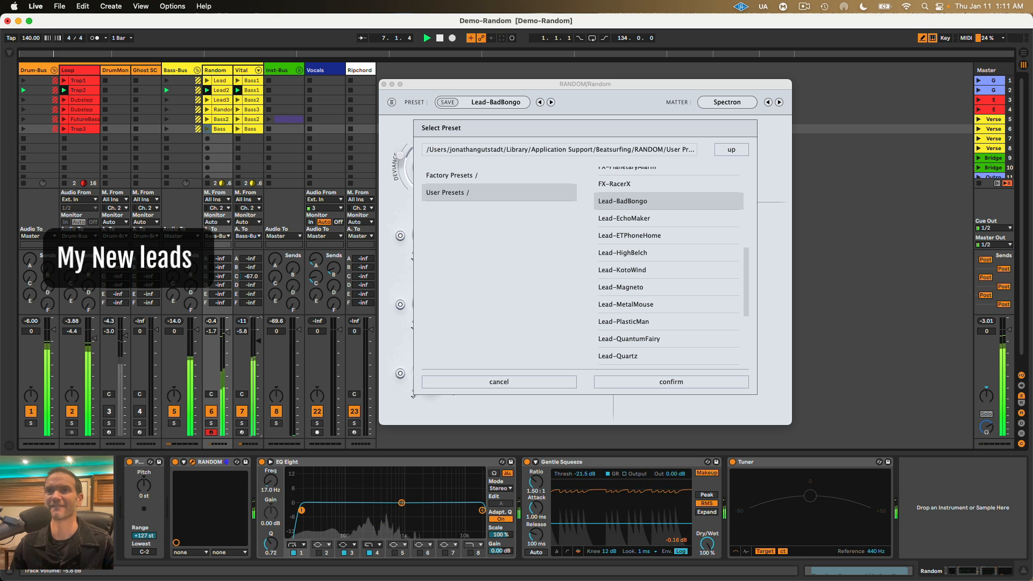
Audition the user presets Lead-EchoMaker, Lead-ETPhoneHome, Lead-KotoWind, Lead-Magneto and Lead-MetalMouse against the playing scene.
click(631, 219)
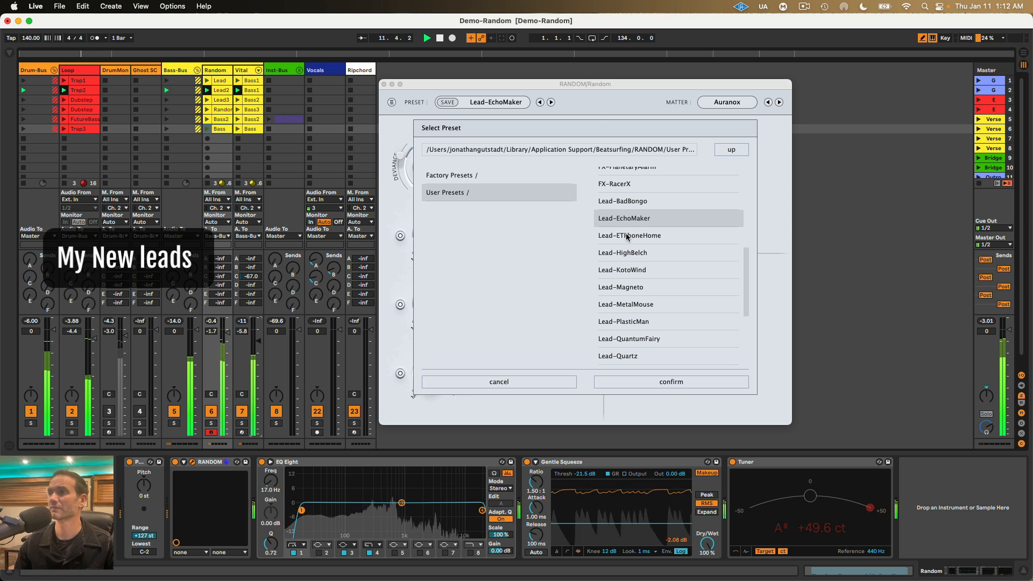
click(627, 235)
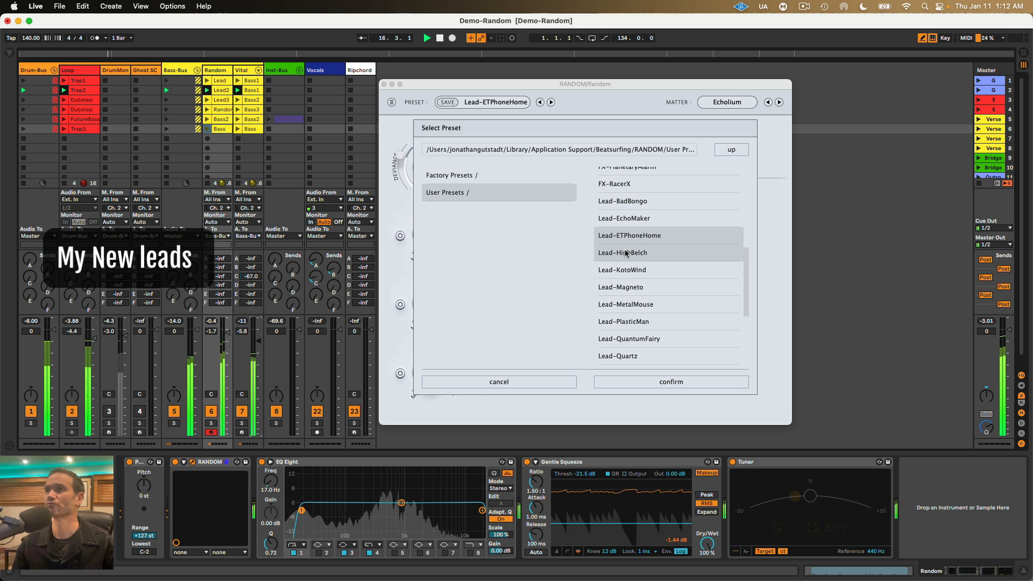
click(628, 270)
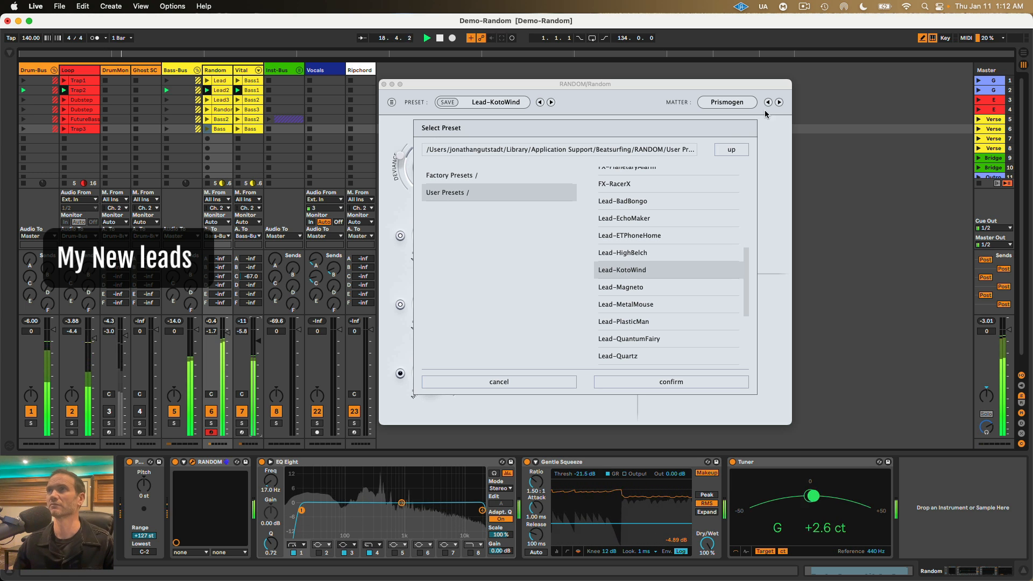
click(621, 288)
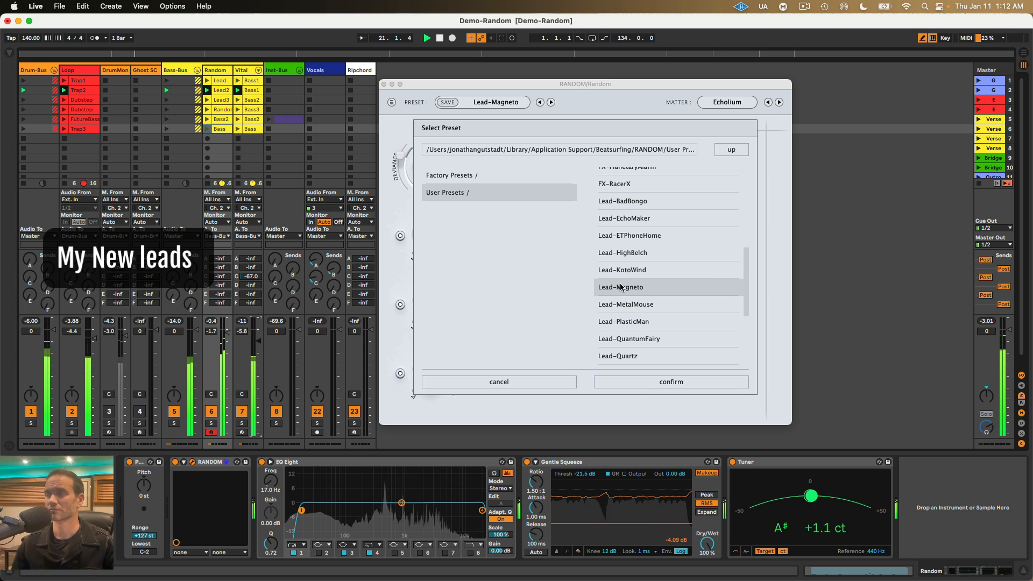
scroll(622, 287, down, 3)
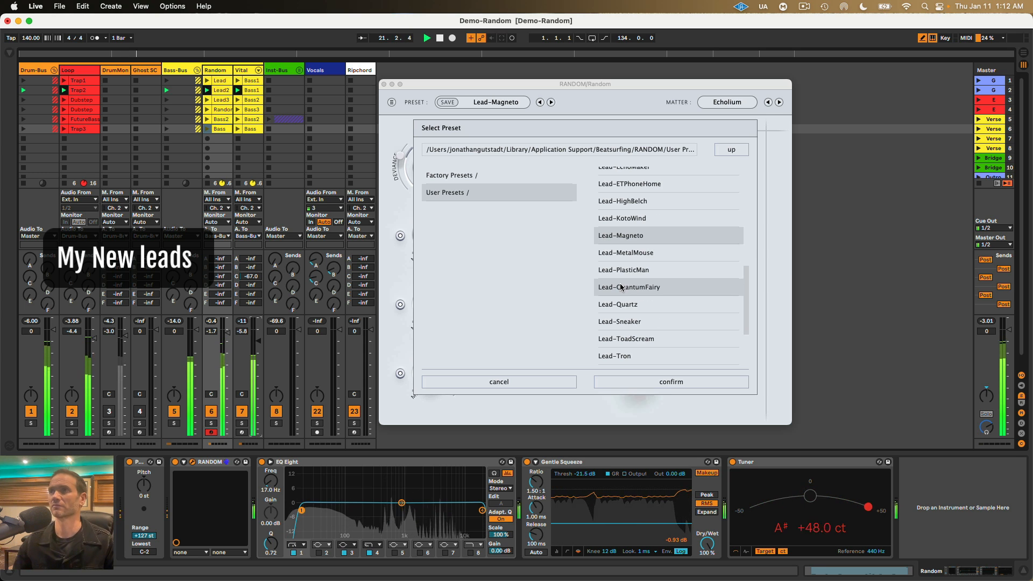
click(622, 254)
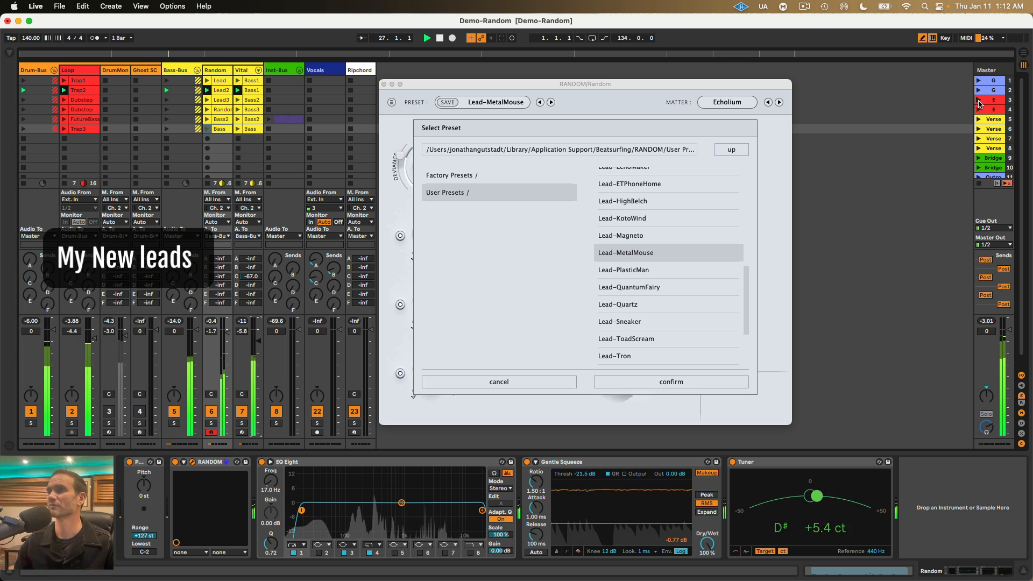
Launch the third scene and audition the presets Lead-PlasticMan, Lead-QuantumFairy, Lead-Quartz, Lead-Sneaker and Lead-ToadScream over it.
click(978, 101)
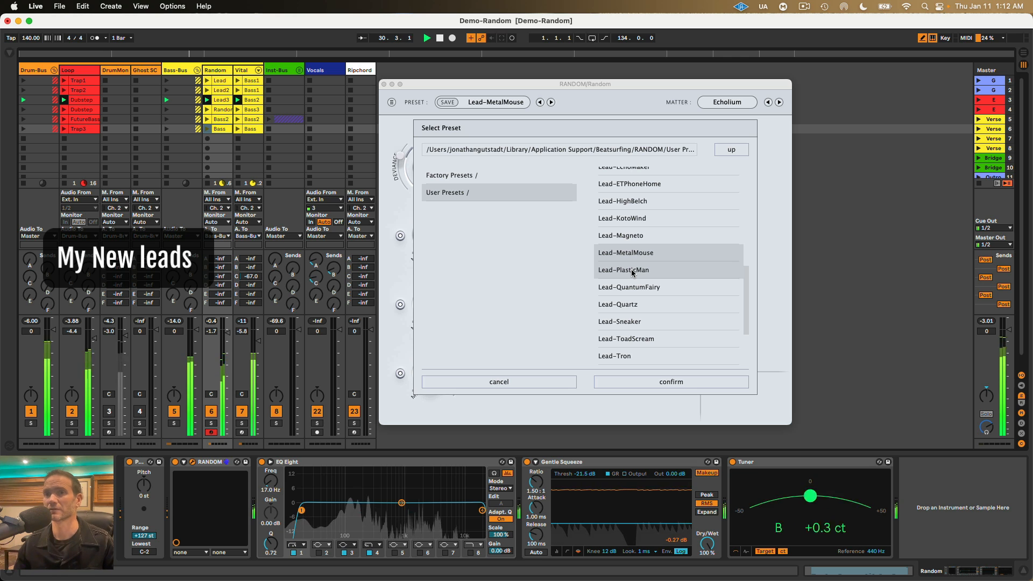
click(632, 271)
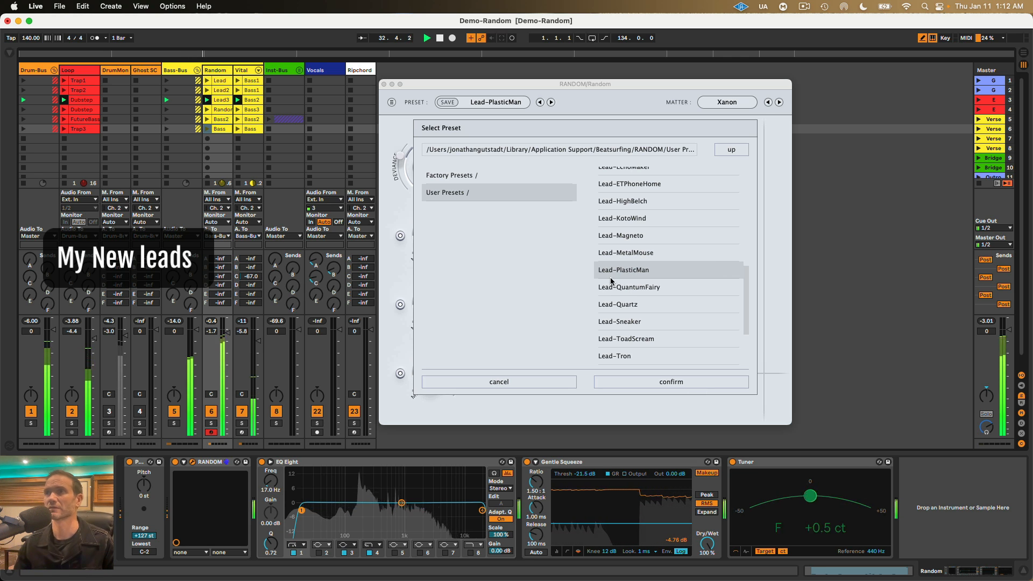
scroll(611, 288, down, 2)
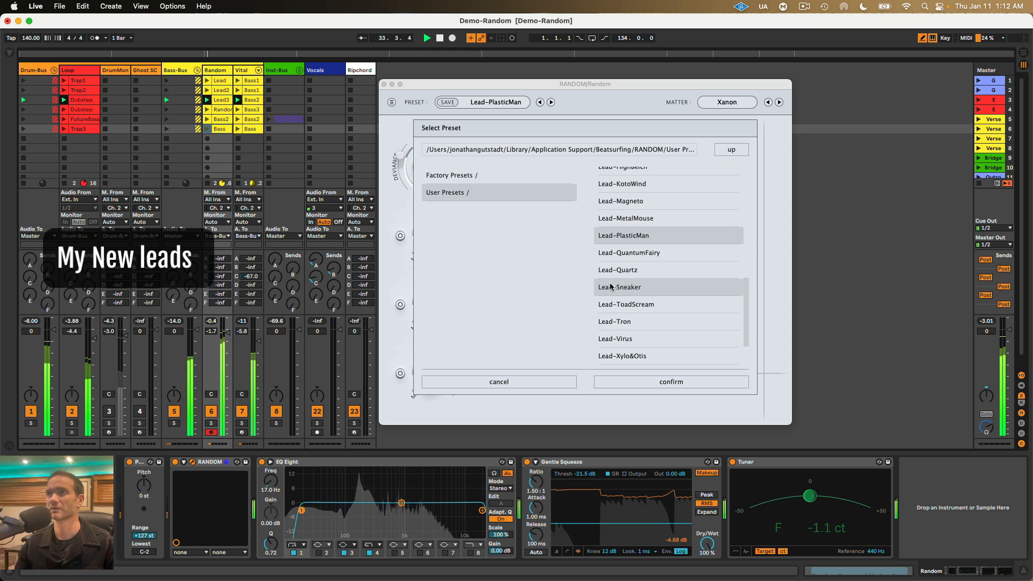
click(622, 253)
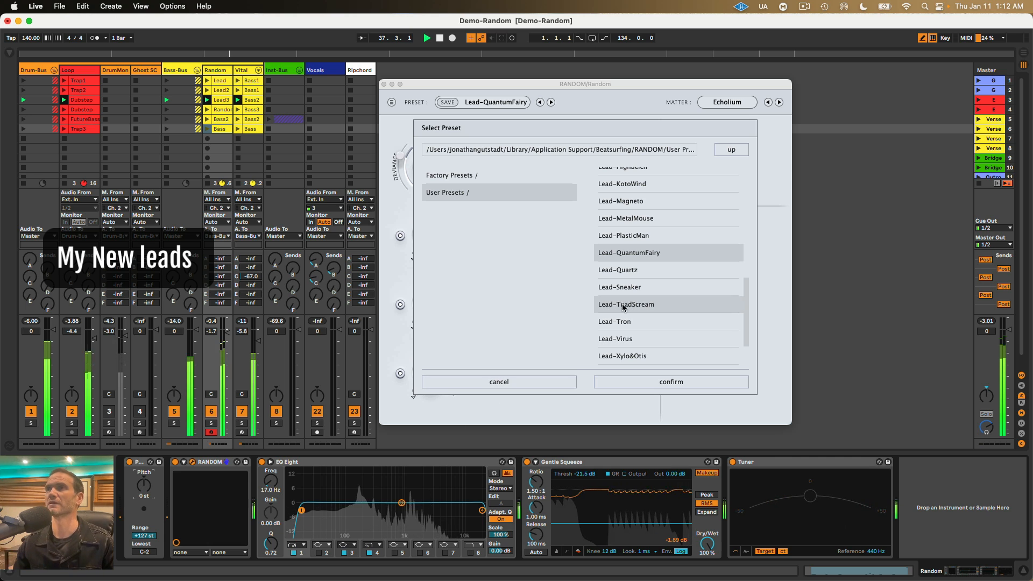
click(623, 271)
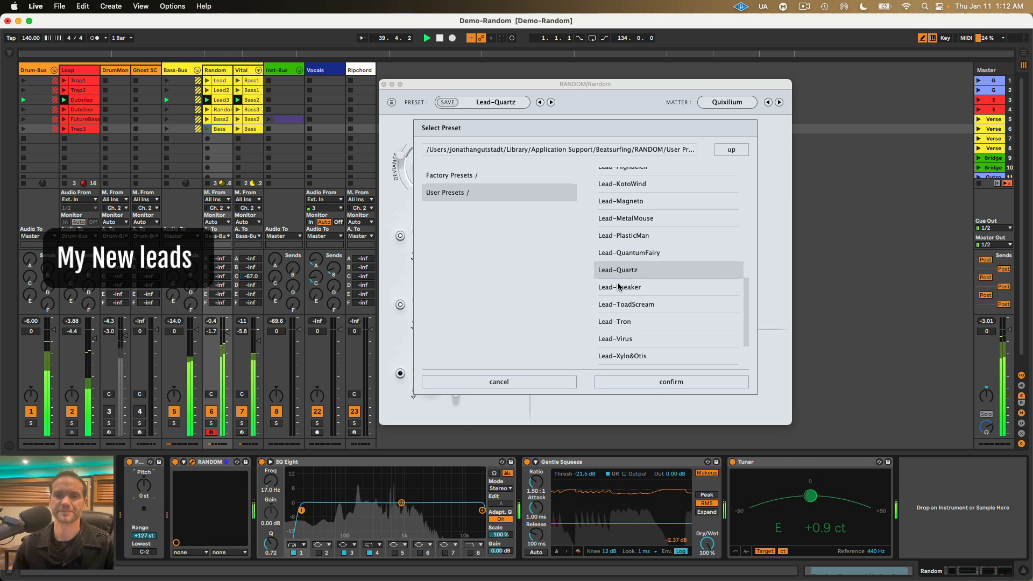
click(633, 287)
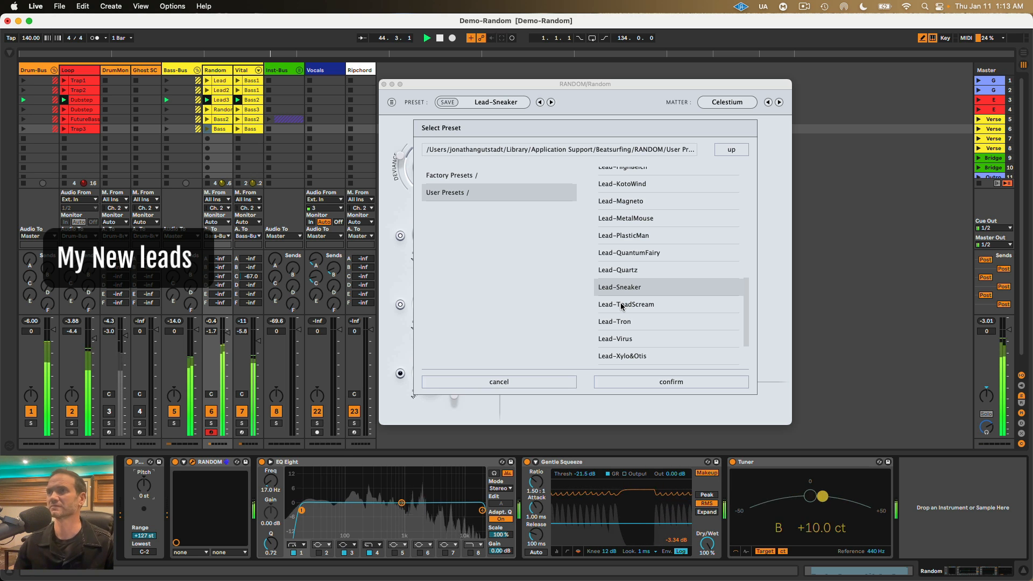
click(621, 305)
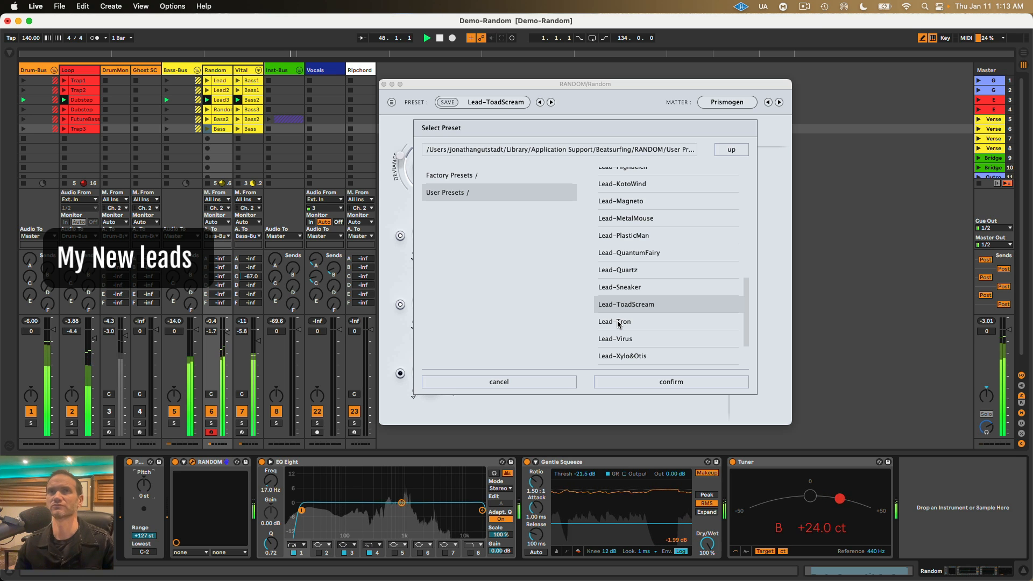
Launch the Loop track's second Dubstep clip and audition Lead-Tron, Lead-Virus and Lead-Xylo&Otis, leaving the last one loaded with the preset browser closed.
click(64, 109)
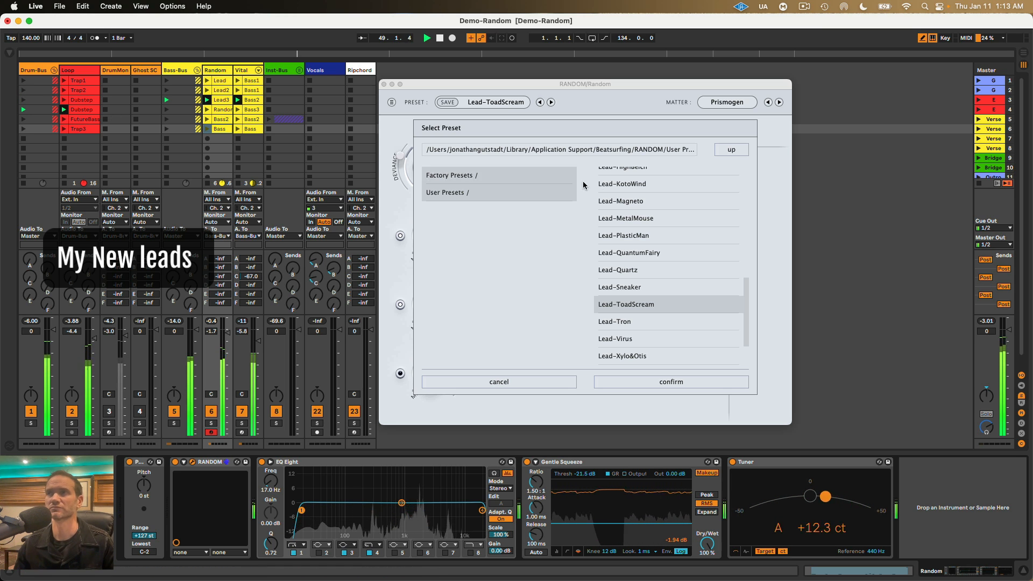
click(623, 321)
scroll(624, 317, down, 3)
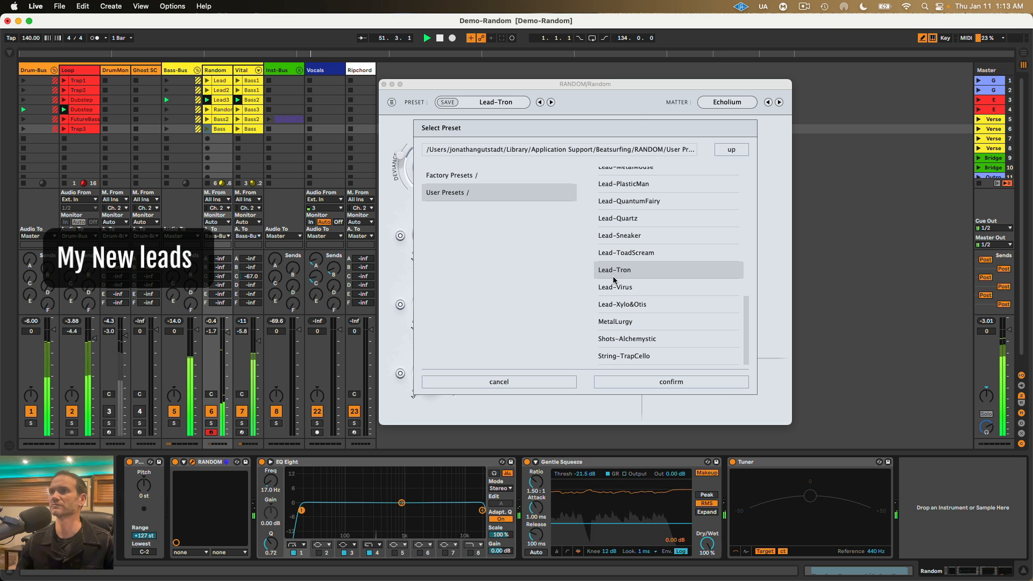
click(621, 287)
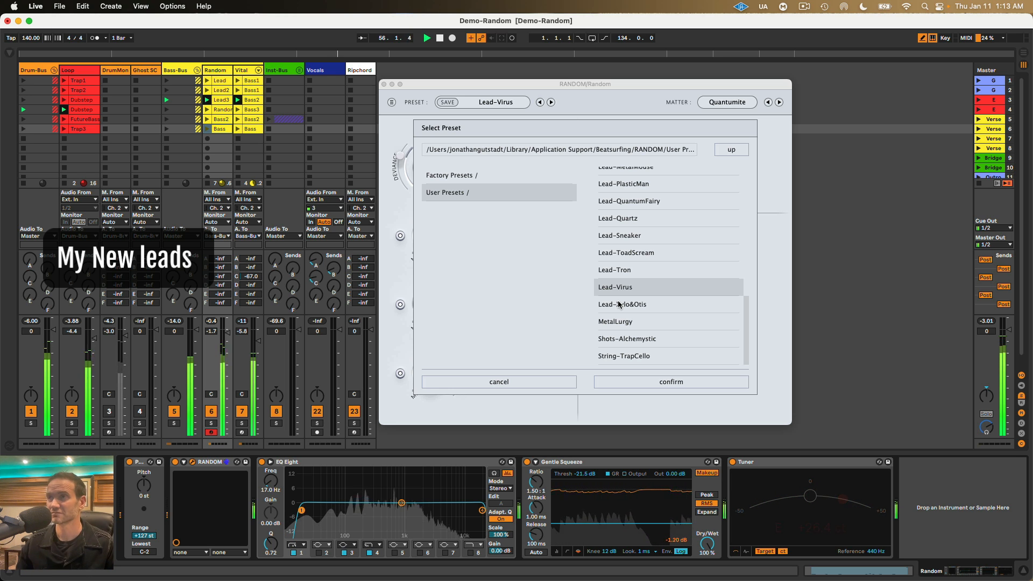
click(618, 305)
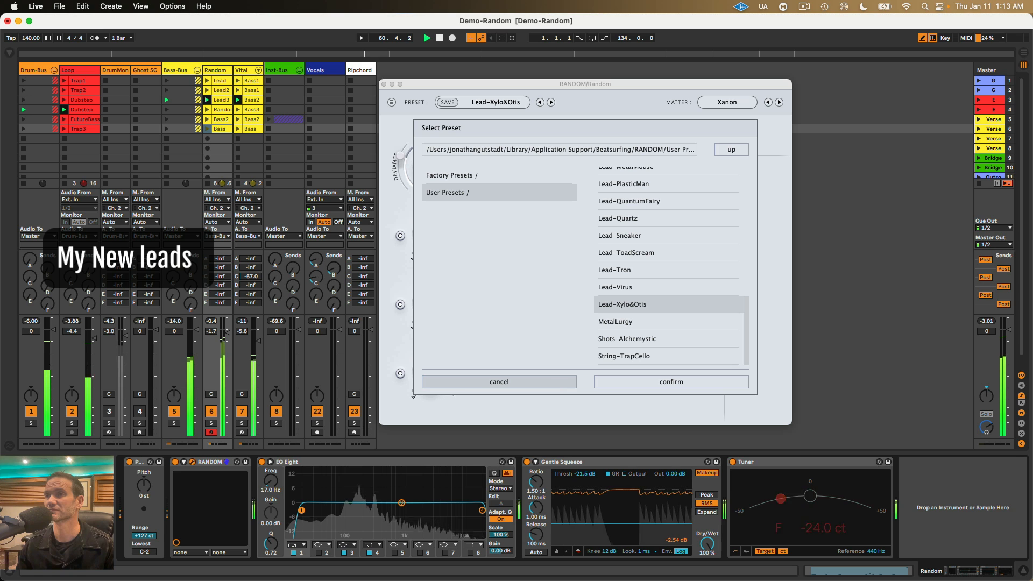
click(555, 383)
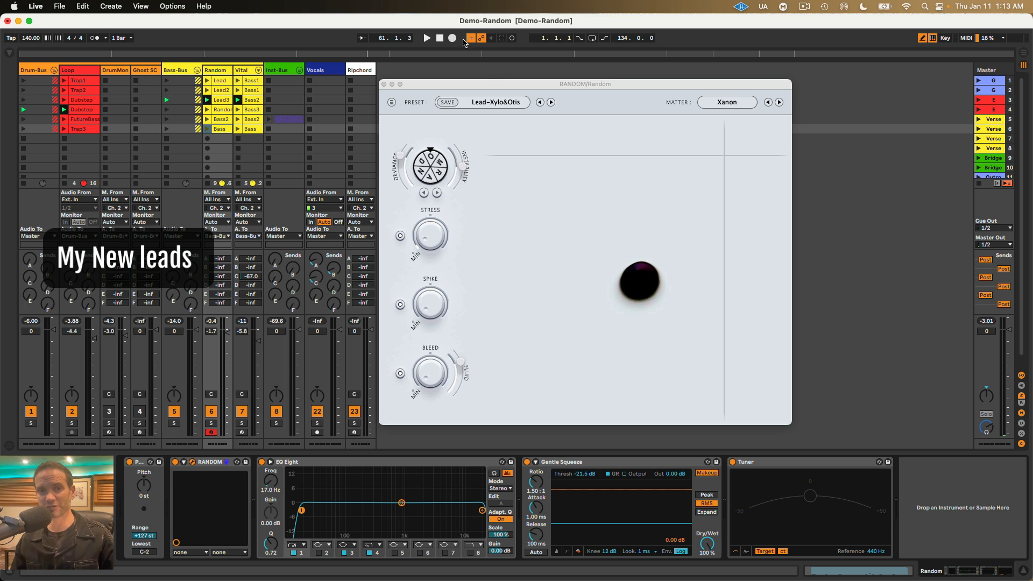
Reposition the plugin window and examine the list of available Matter types without changing the selection.
drag(488, 82, 517, 77)
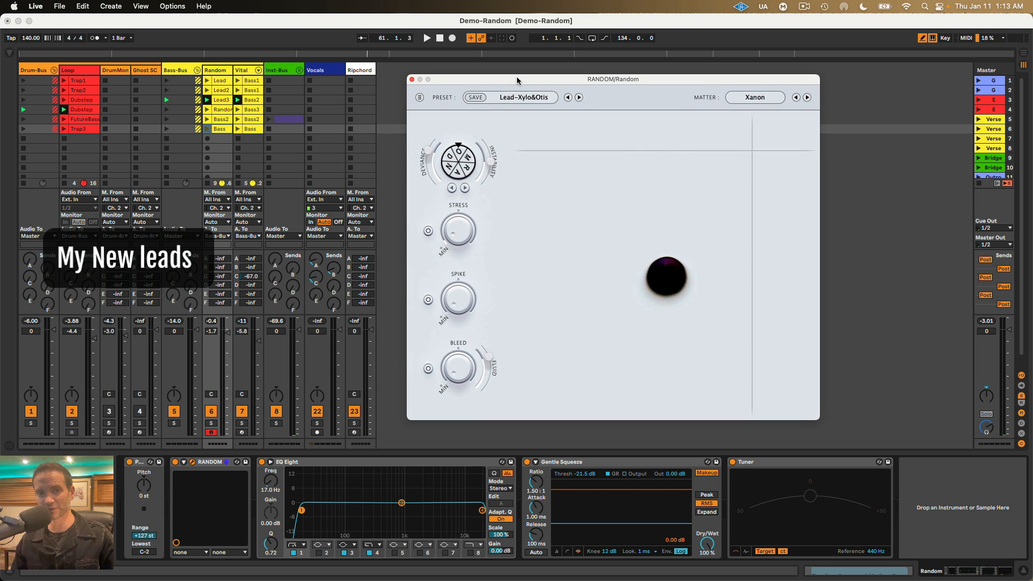
drag(541, 78, 517, 94)
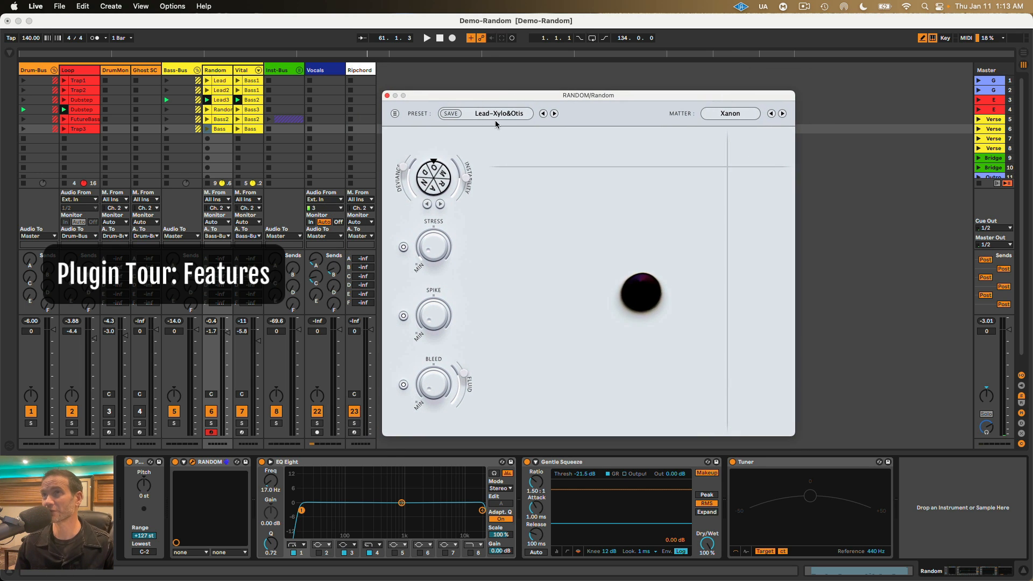
click(718, 114)
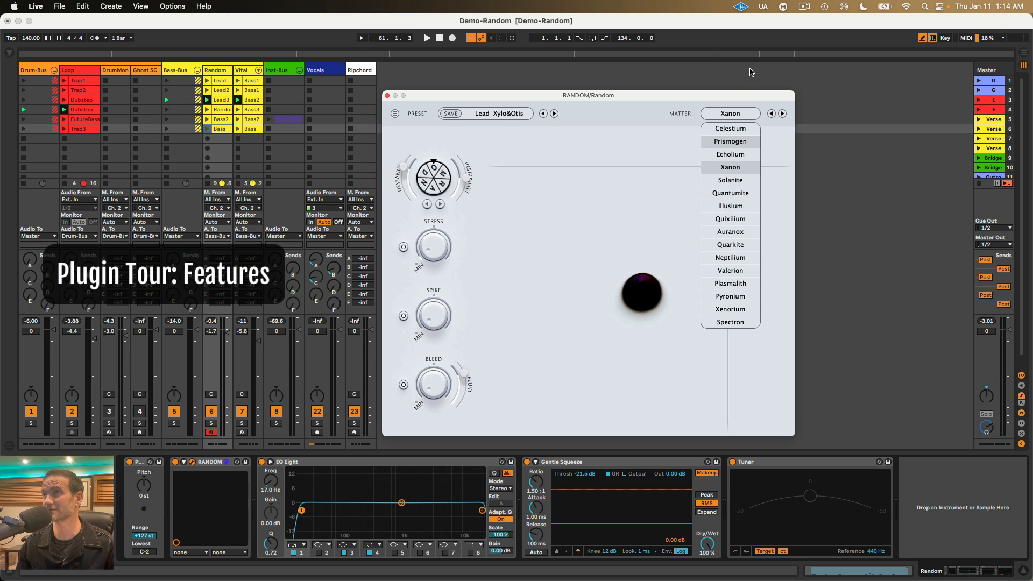
click(686, 110)
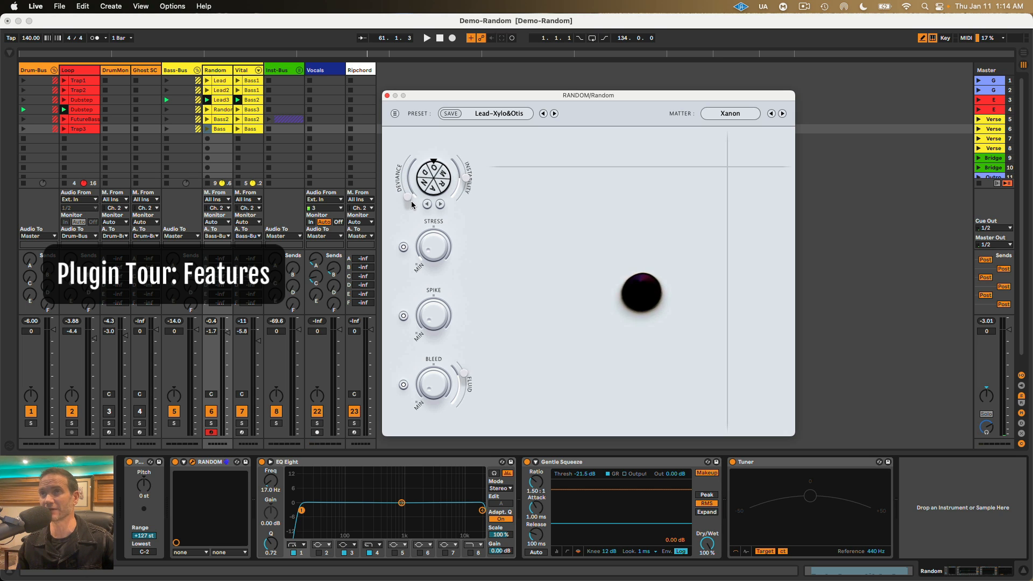
Adjust the Deviance slider beside the RANDOM wheel, leaving it at its lowest position.
drag(411, 195, 418, 153)
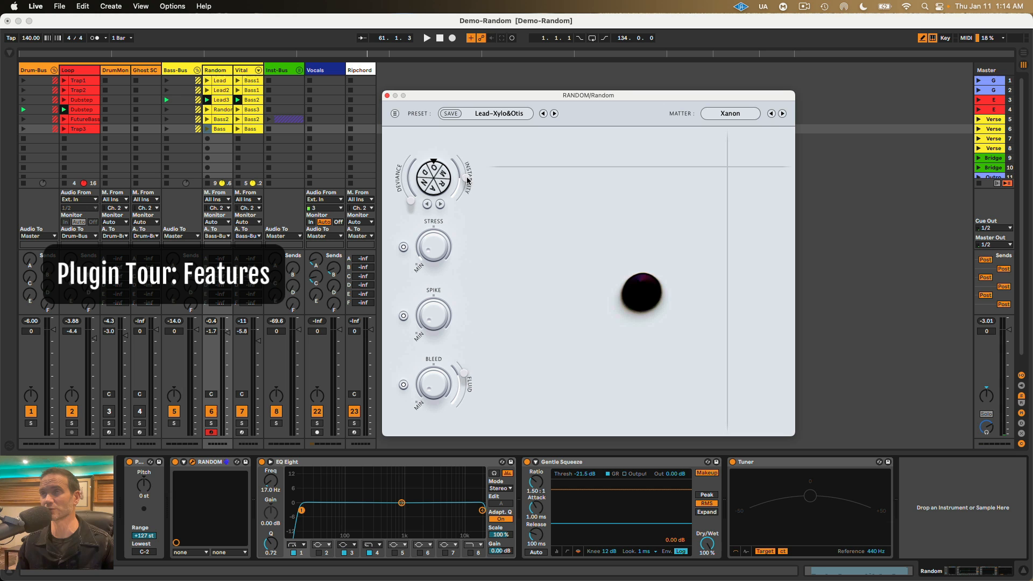
Adjust the Instability slider beside the RANDOM wheel during playback, ending at about its middle position.
key(space)
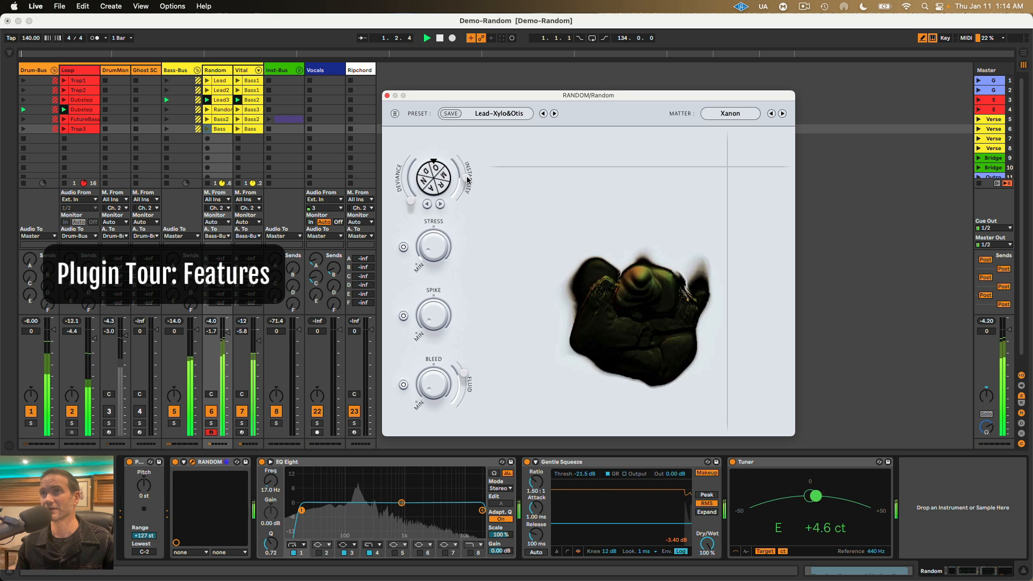
mouse_move(467, 183)
mouse_down()
mouse_move(465, 168)
mouse_move(450, 208)
mouse_move(453, 174)
mouse_up()
key(space)
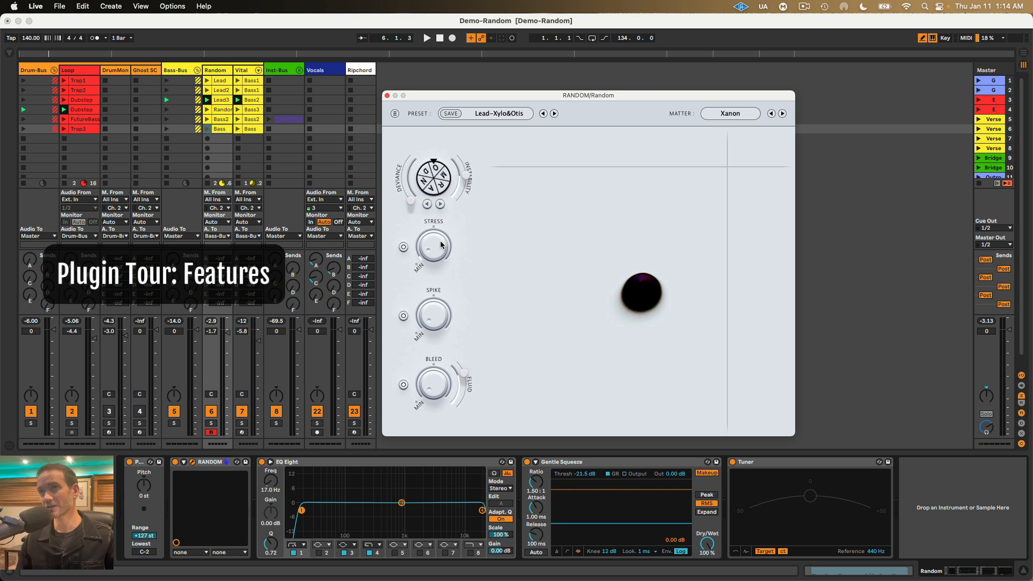
Turn the Stress knob while the scene plays to demonstrate its effect, returning it to a low setting.
key(space)
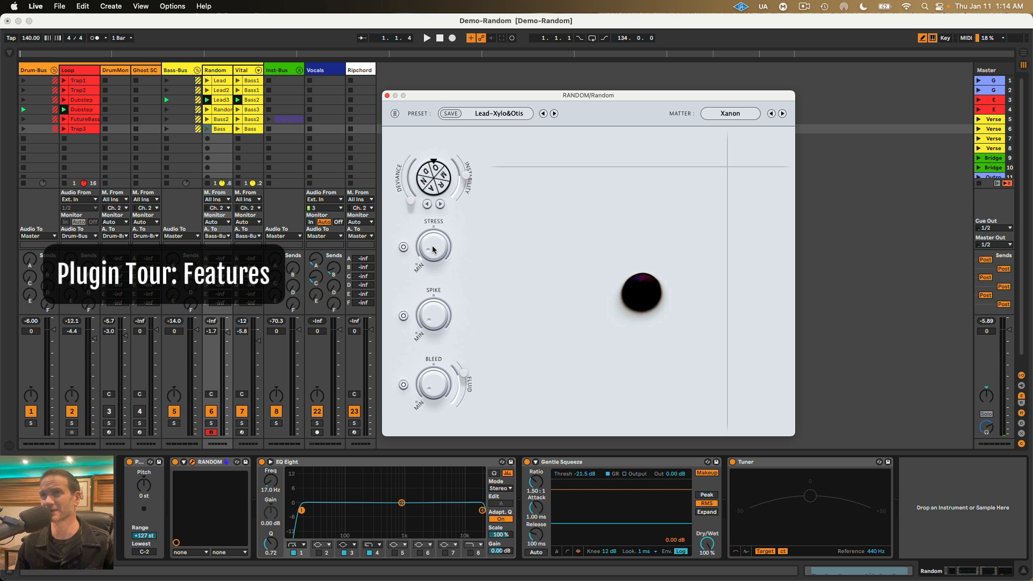
key(space)
drag(433, 249, 433, 210)
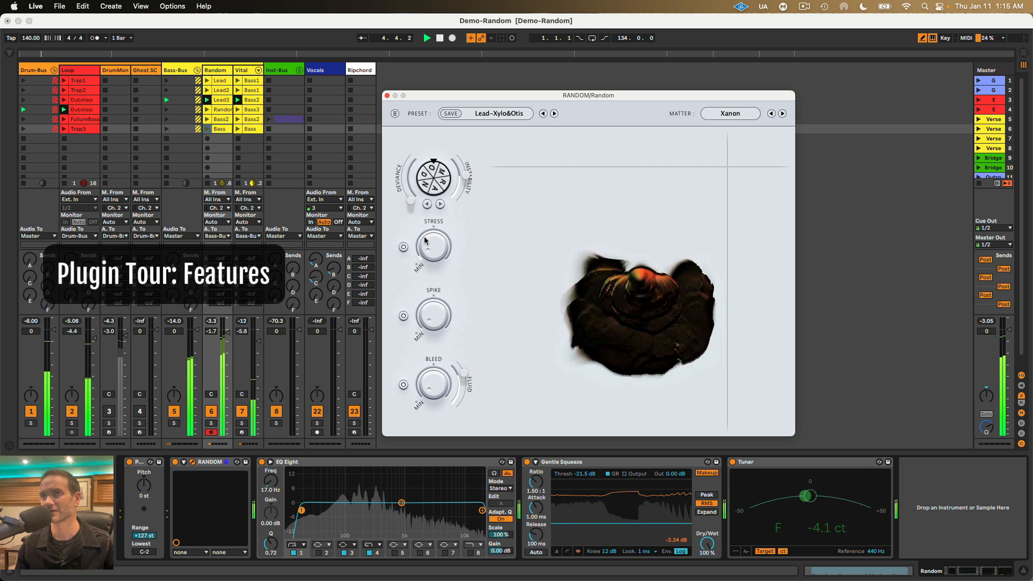
key(space)
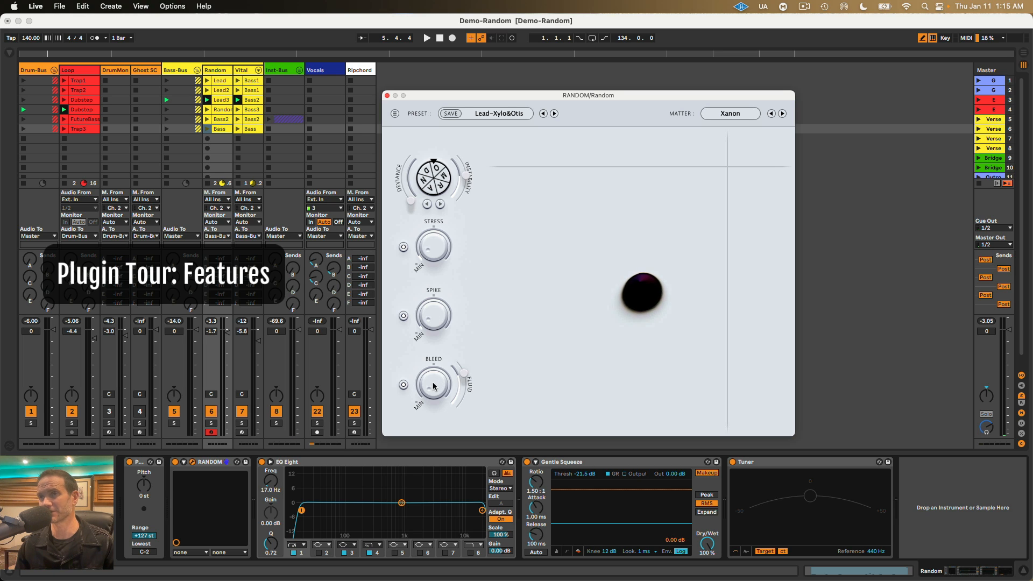
Demonstrate the Bleed section during playback by raising the Bleed amount and moving Fluid between its lowest and highest ends, leaving Fluid high.
drag(461, 375, 432, 392)
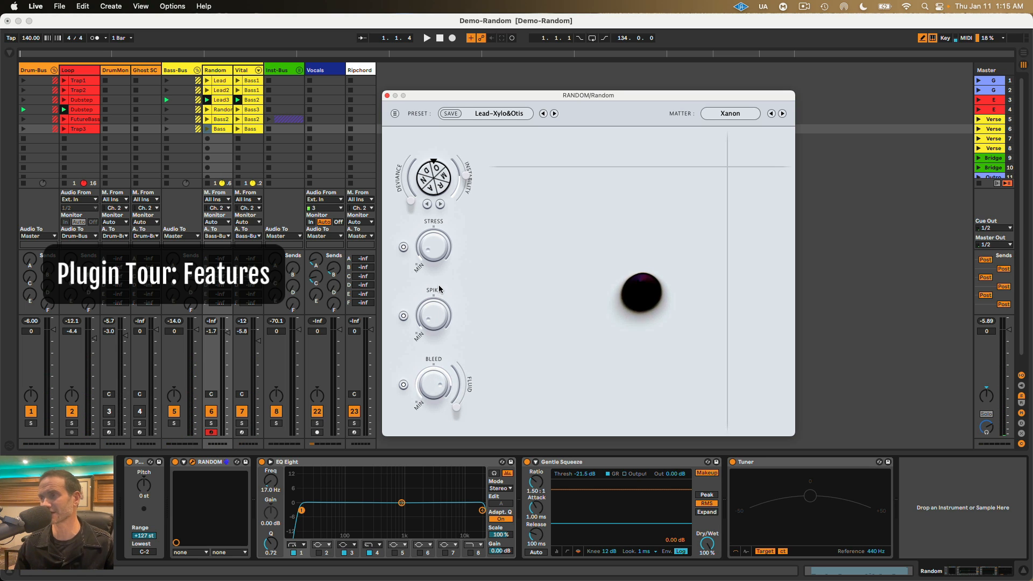
key(space)
drag(440, 484, 440, 377)
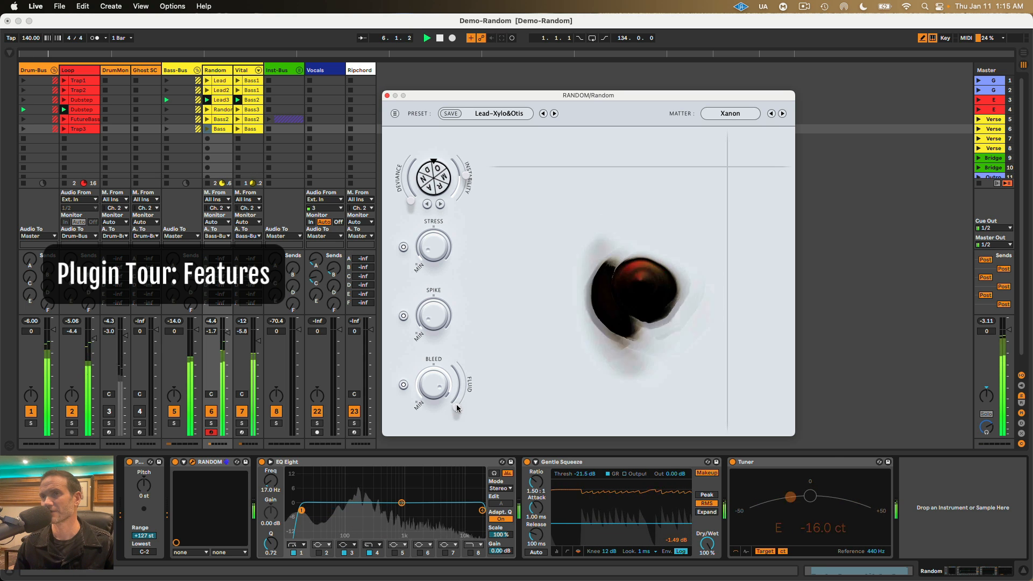
drag(456, 405, 461, 366)
key(space)
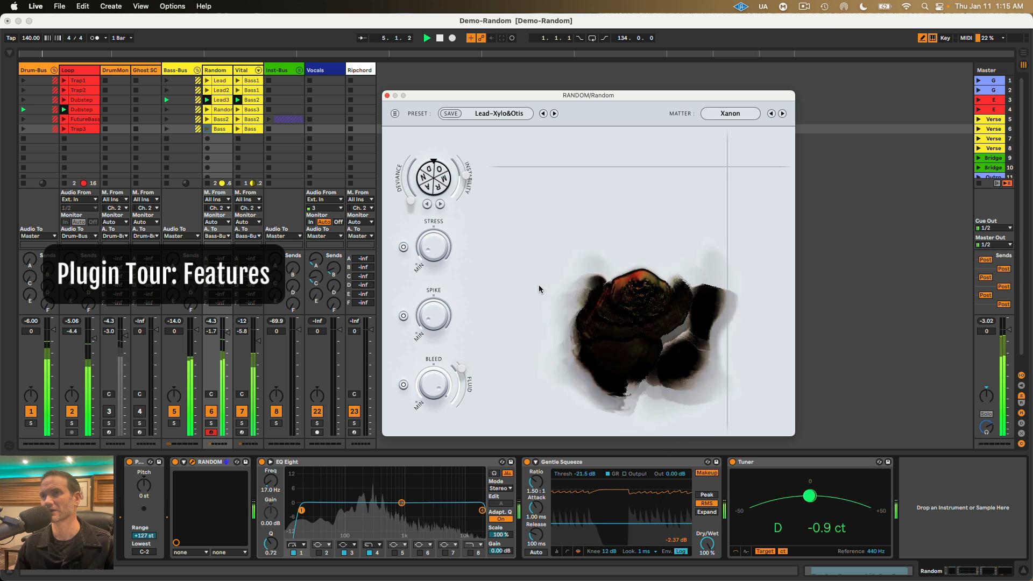
drag(461, 368, 461, 380)
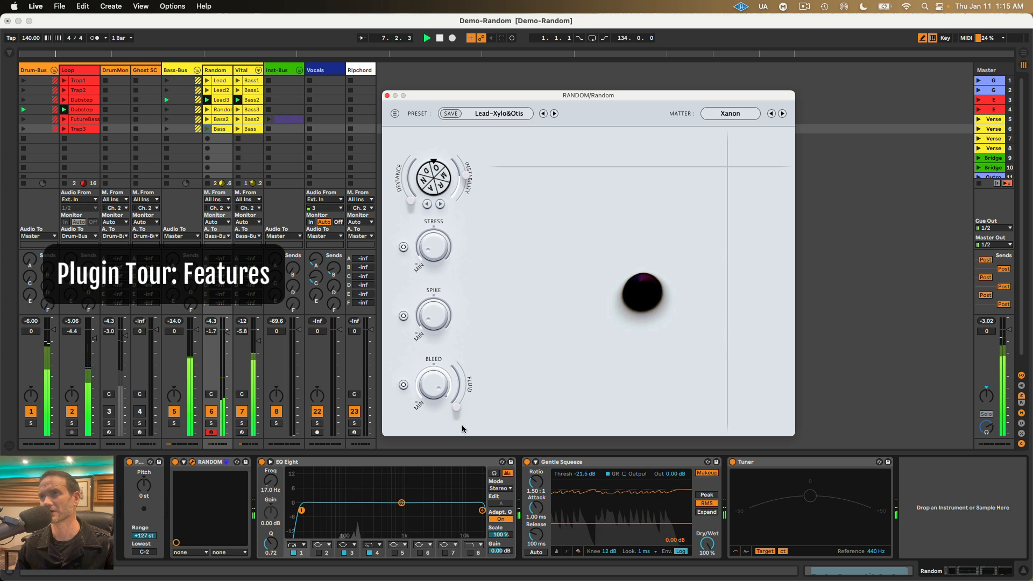
drag(457, 407, 468, 368)
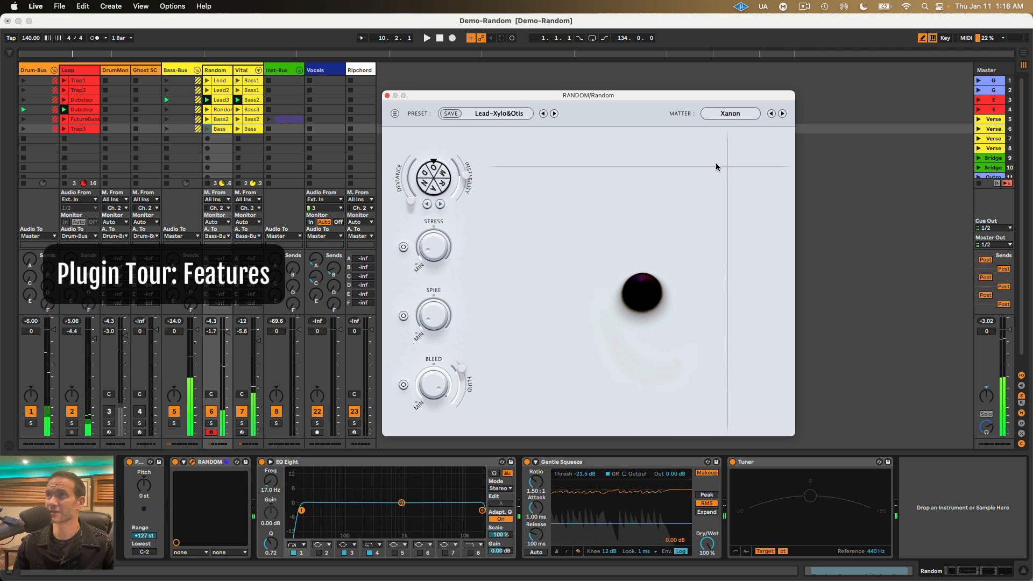
Sweep the crosshair across the matter field during playback, leaving it below and to the side of the shape.
drag(727, 166, 518, 298)
key(space)
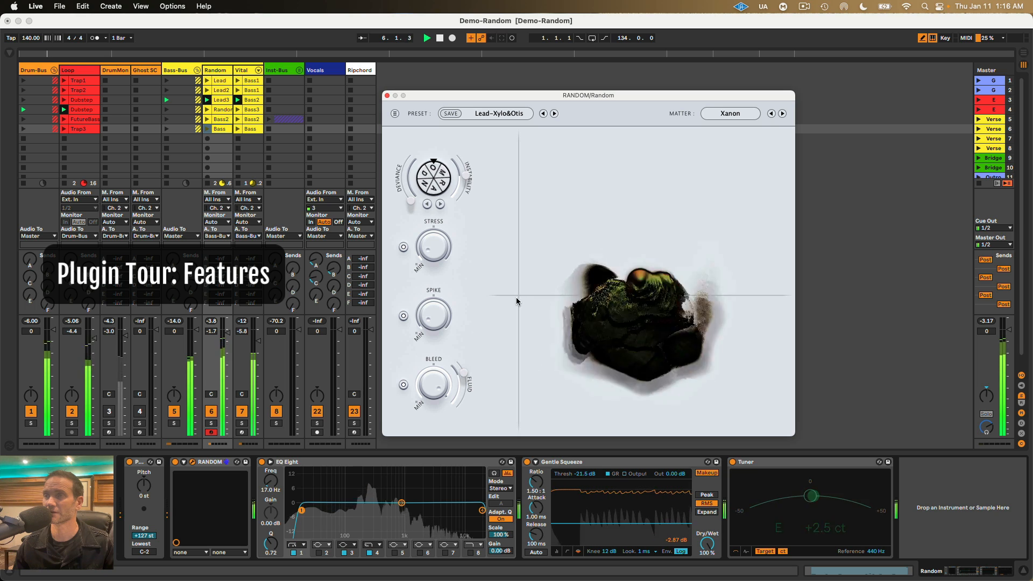
drag(516, 295, 704, 371)
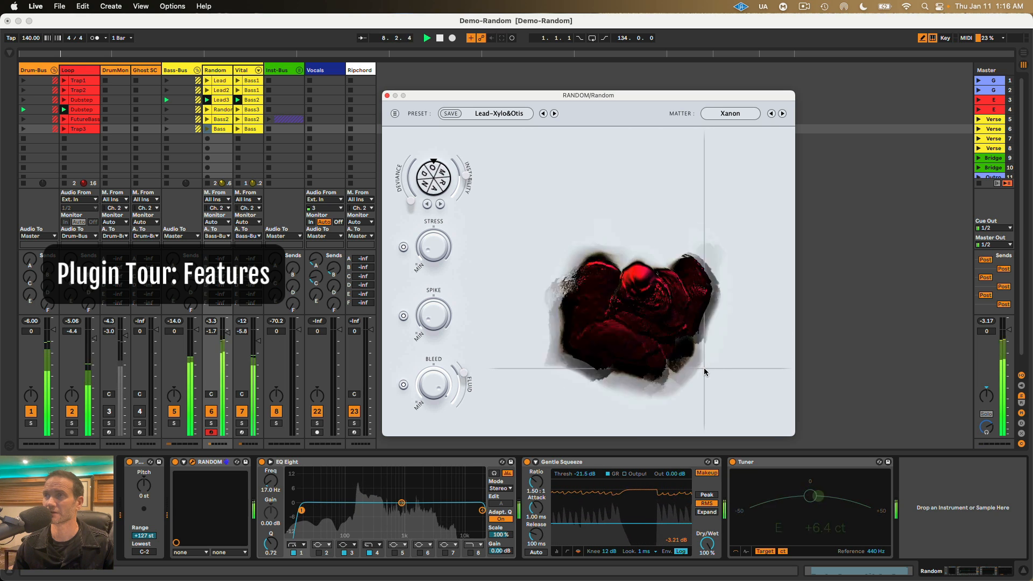
key(space)
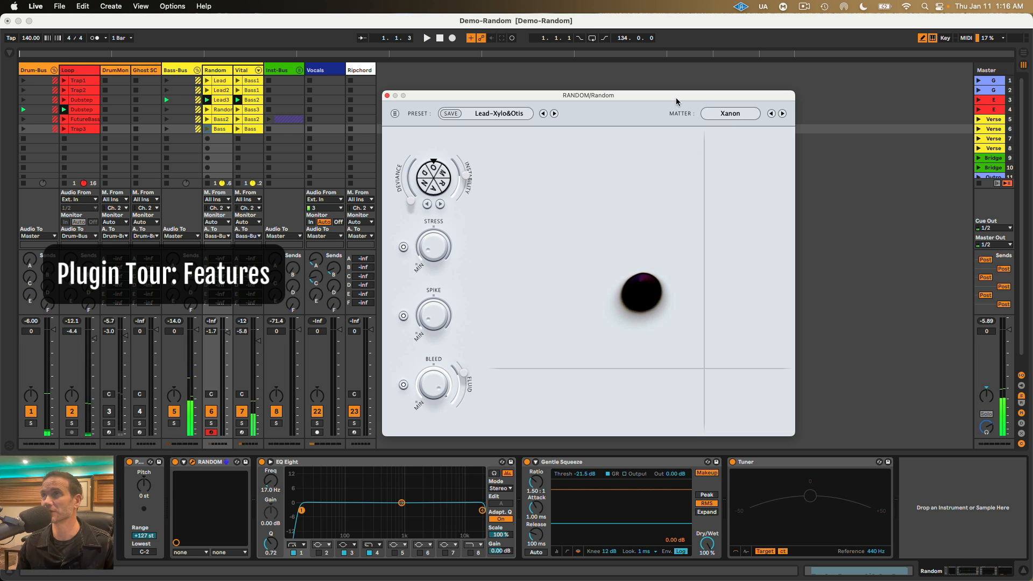
Shift the plugin window aside, then launch the first scene with the Matter type set to Neptilium.
drag(637, 94, 629, 95)
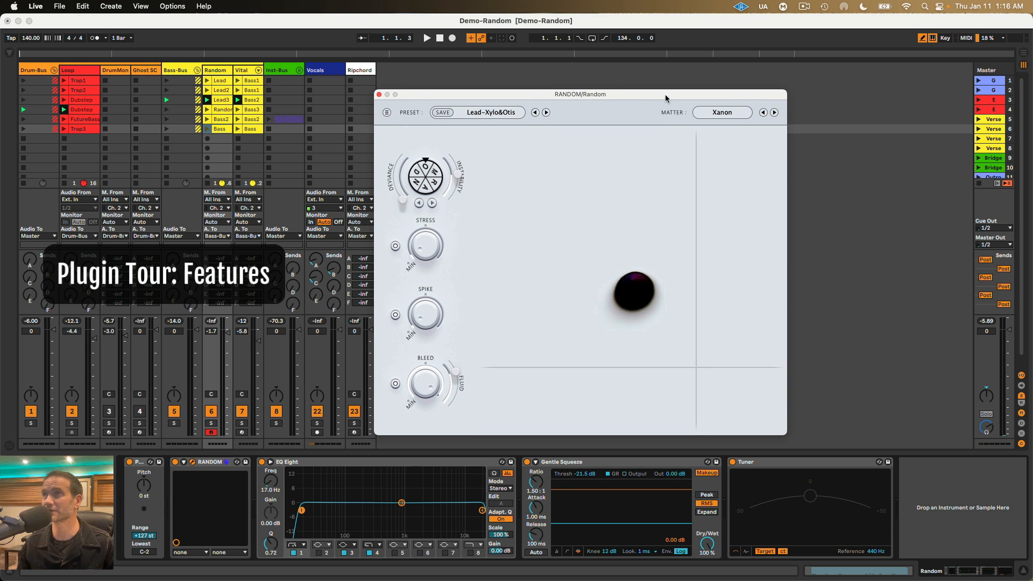
drag(666, 99, 649, 109)
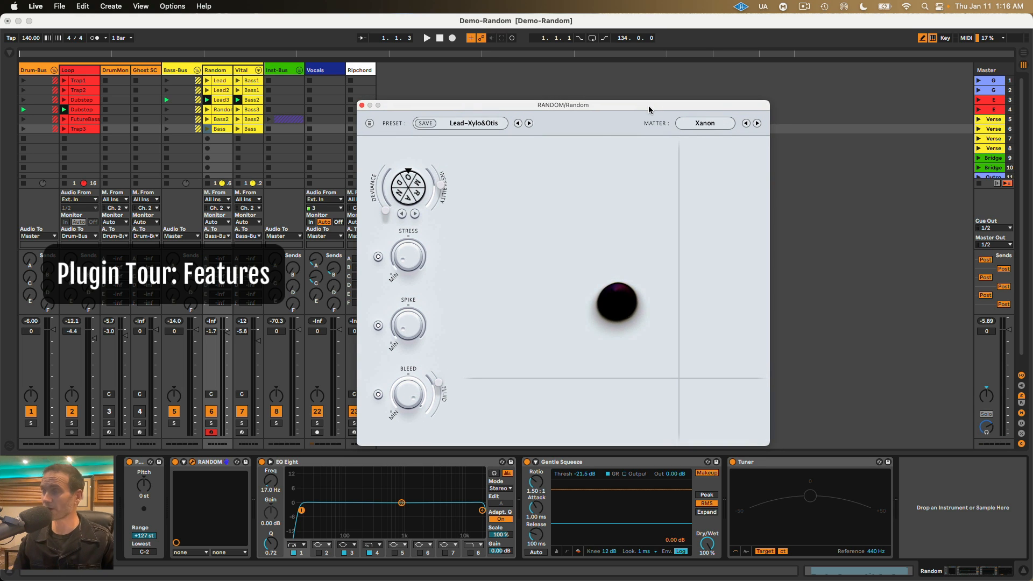
click(977, 82)
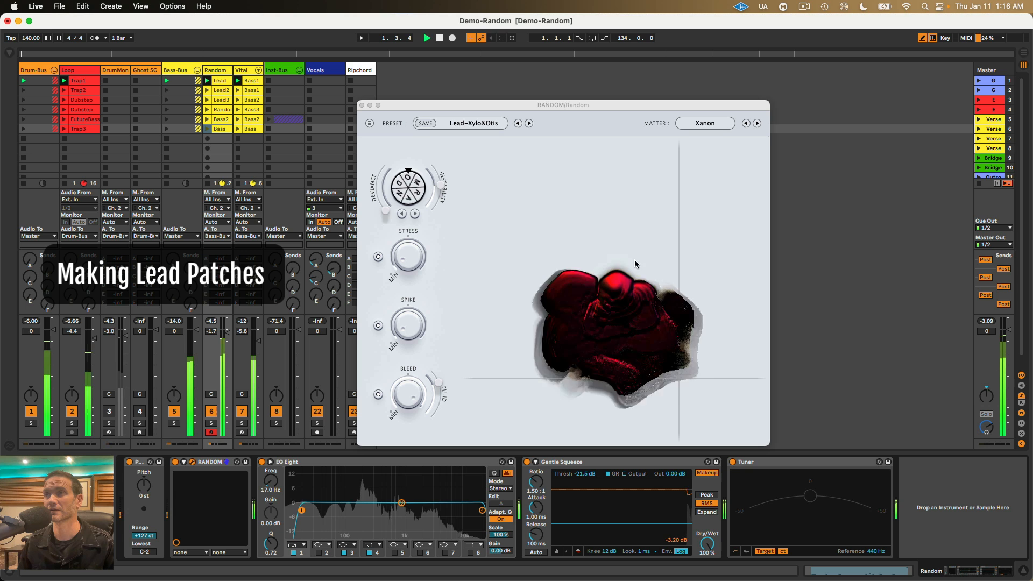
click(705, 123)
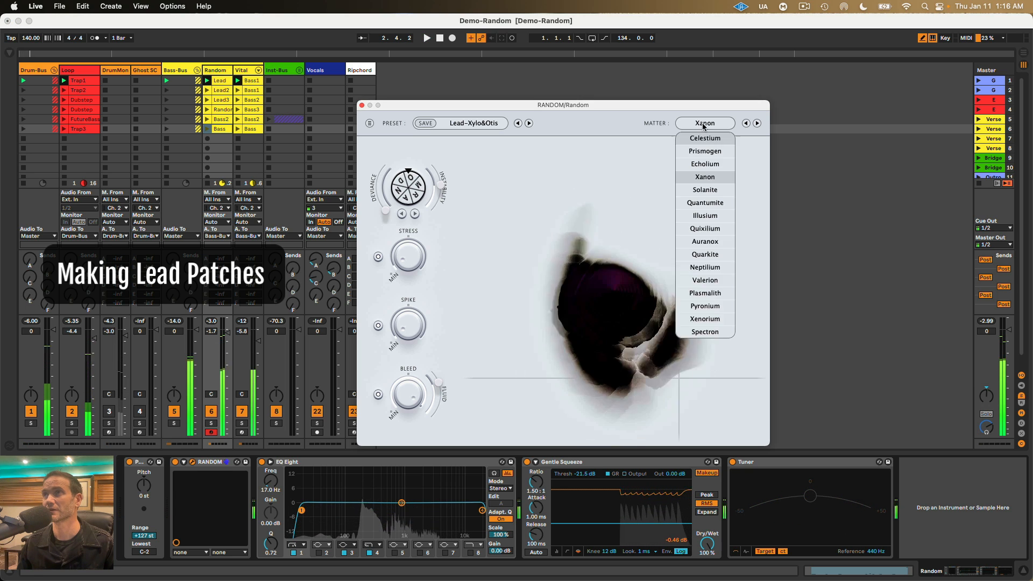
click(702, 267)
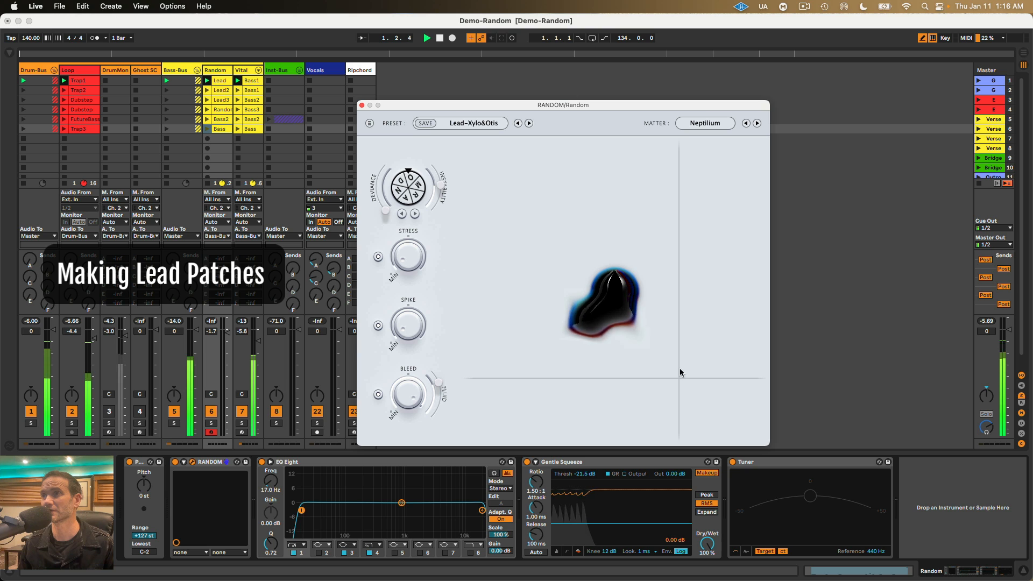
Move the crosshair above and beside the Neptilium shape, and adjust the Bleed section with Fluid at its lowest position.
click(611, 241)
drag(611, 242, 682, 205)
drag(418, 396, 406, 398)
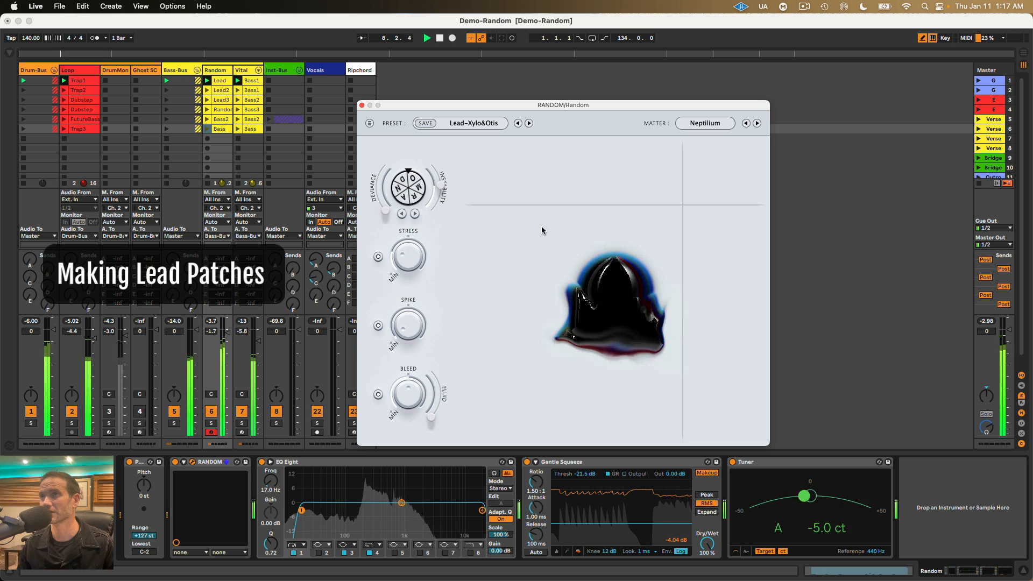
Shape the sound by moving the crosshair to the lower part of the field and adjusting the Spike knob.
click(620, 275)
drag(620, 276, 692, 410)
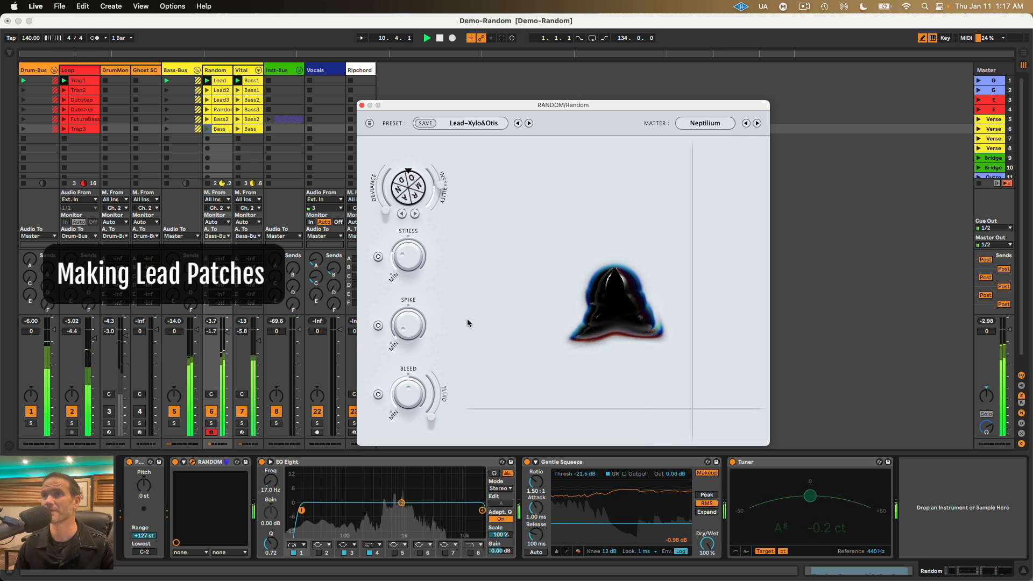
drag(417, 326, 414, 297)
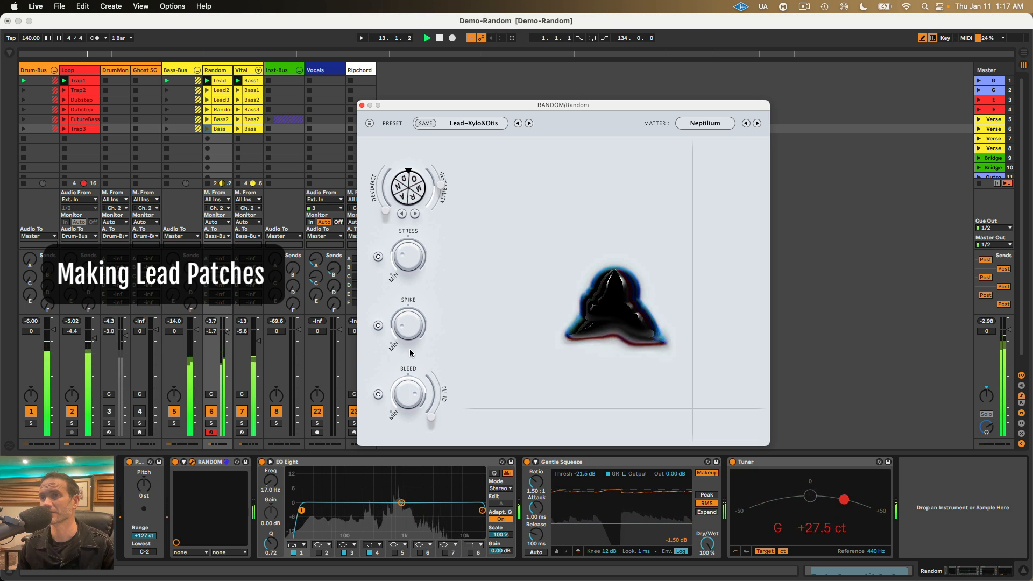
mouse_move(432, 417)
mouse_down()
mouse_move(438, 376)
mouse_move(438, 425)
mouse_up()
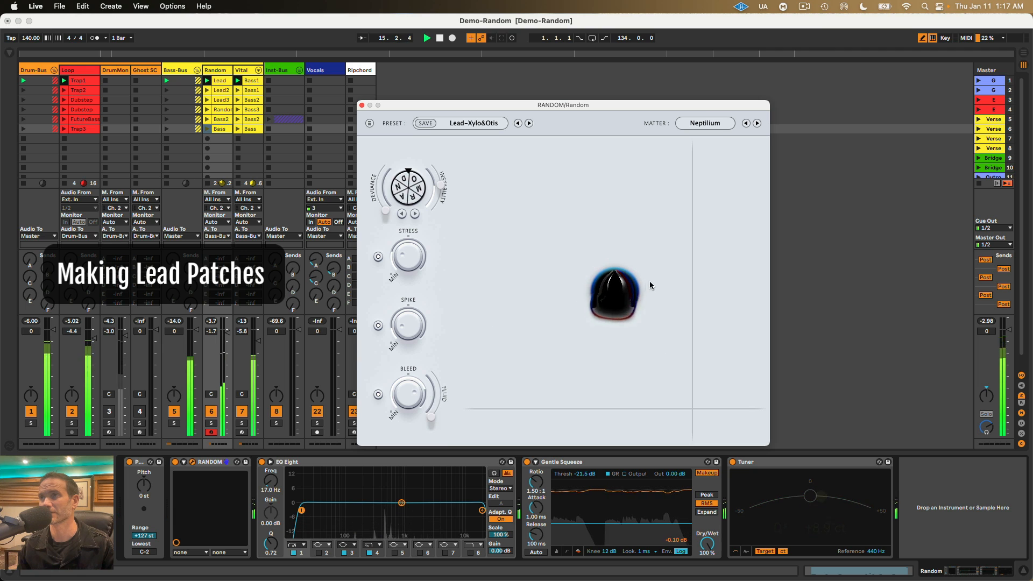
drag(651, 301, 682, 396)
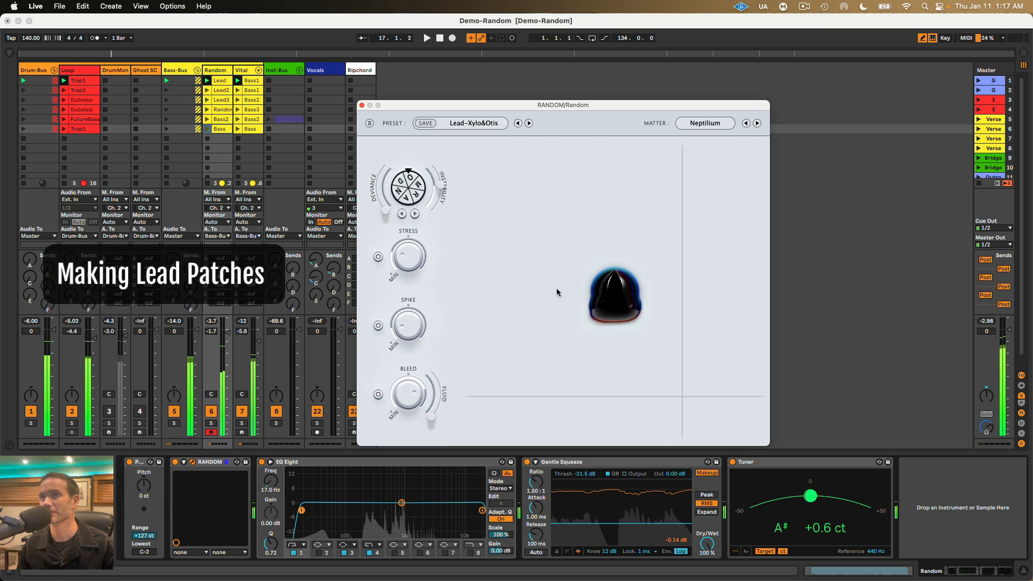
Randomize the patch with Deviance raised to about its middle, then audition it with the crosshair moved slightly upward.
click(408, 188)
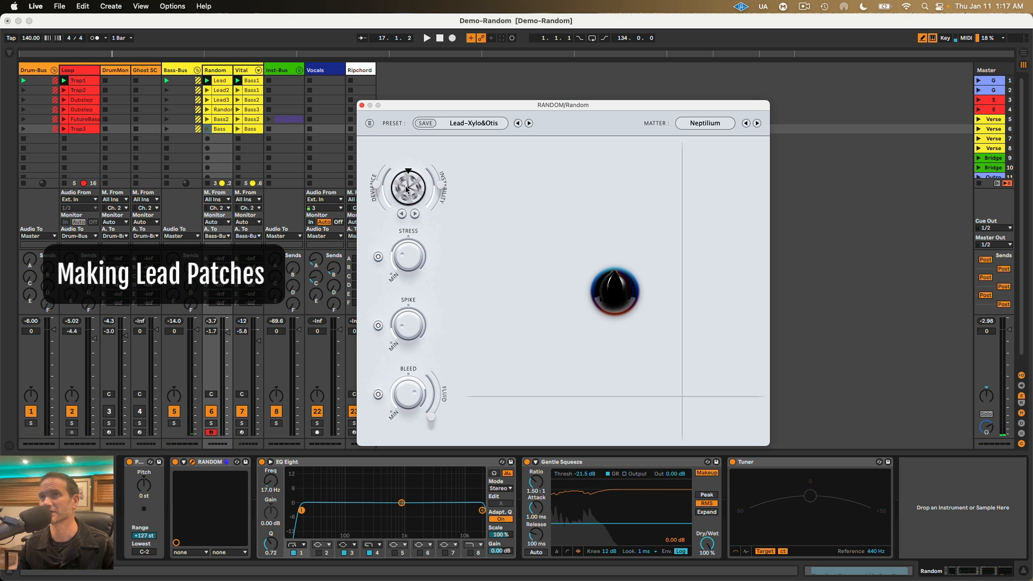
key(space)
drag(682, 395, 683, 353)
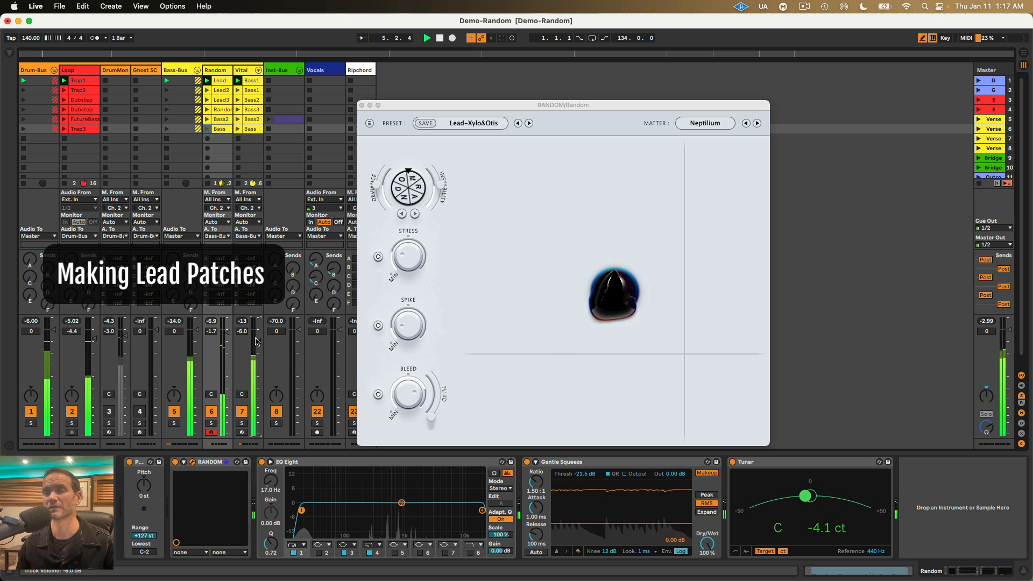
Set the Random track's volume to 0.3 dB and move the crosshair up beside the top of the shape.
drag(211, 331, 211, 320)
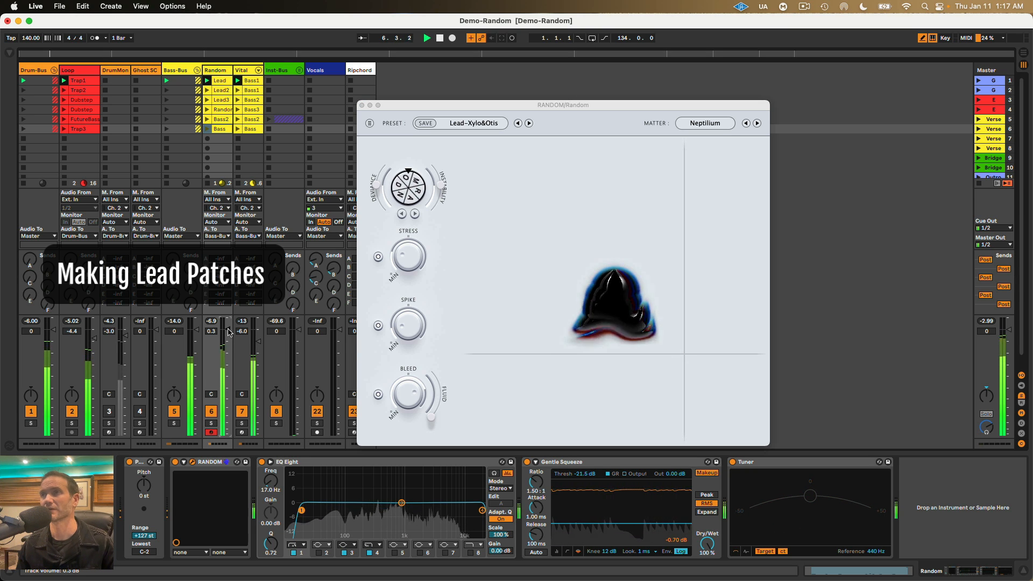
drag(686, 355, 660, 226)
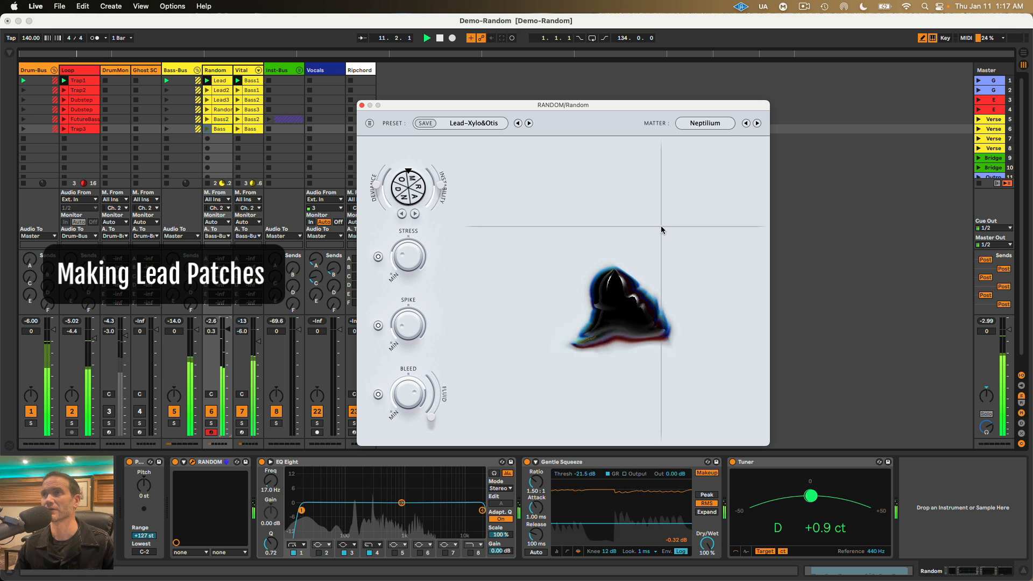
Launch the fourth scene and move the crosshair to just above the centre of the shape.
click(977, 111)
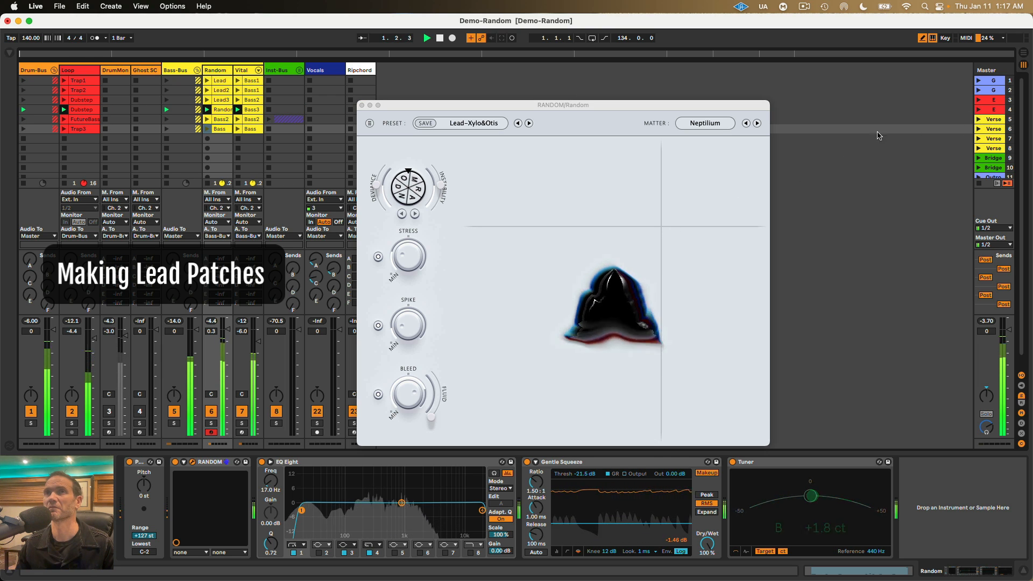
drag(640, 248, 611, 242)
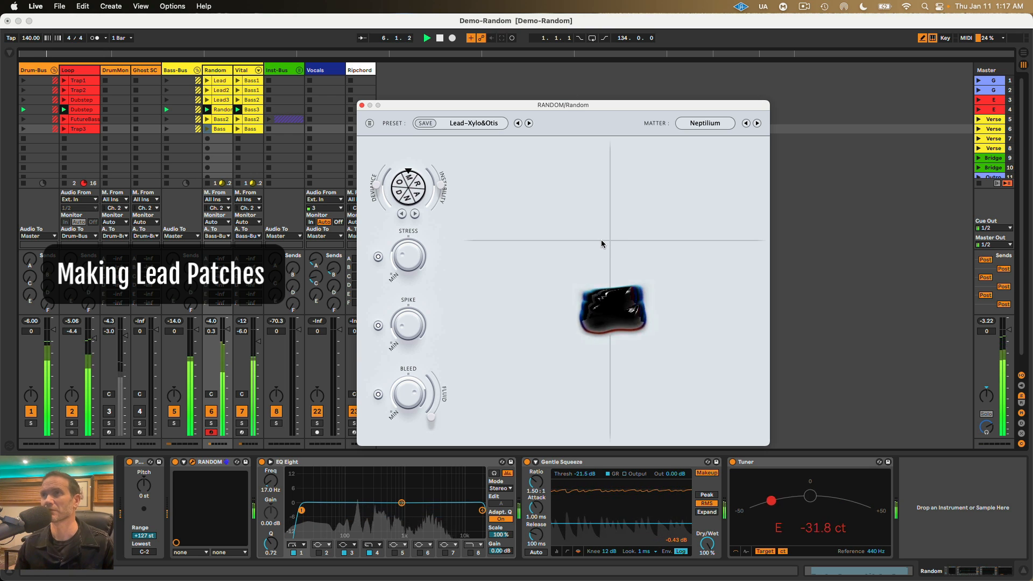
click(258, 342)
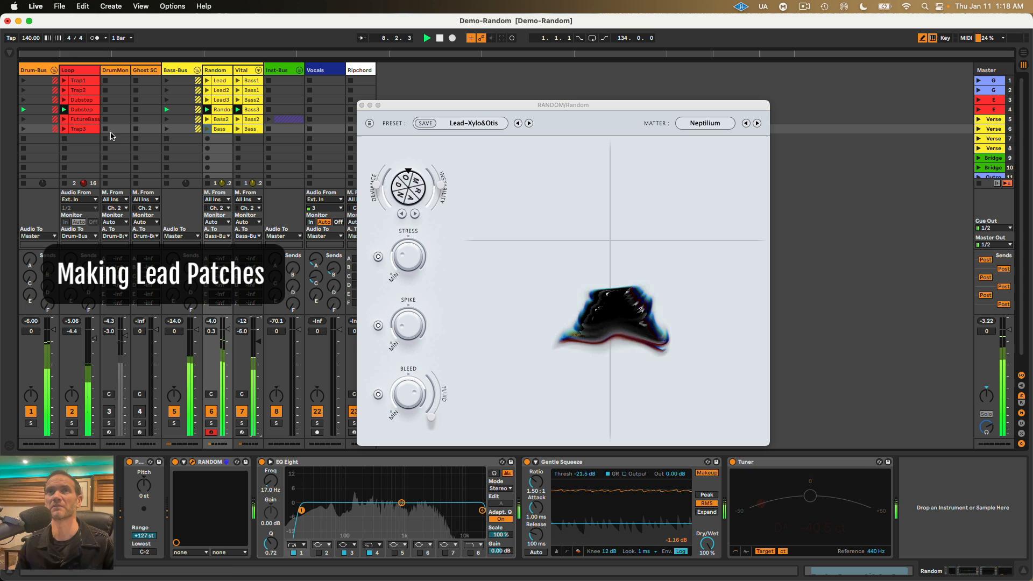
Switch the Loop track through Trap2 to Trap1 and sweep the crosshair around the field, leaving it near the top of the shape.
click(64, 90)
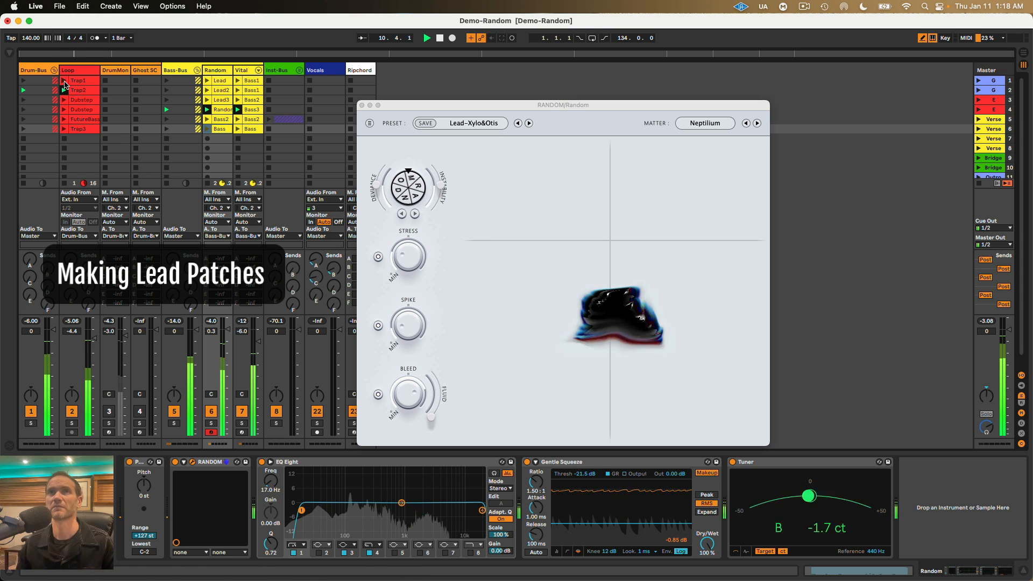
drag(615, 241, 629, 166)
drag(519, 160, 652, 163)
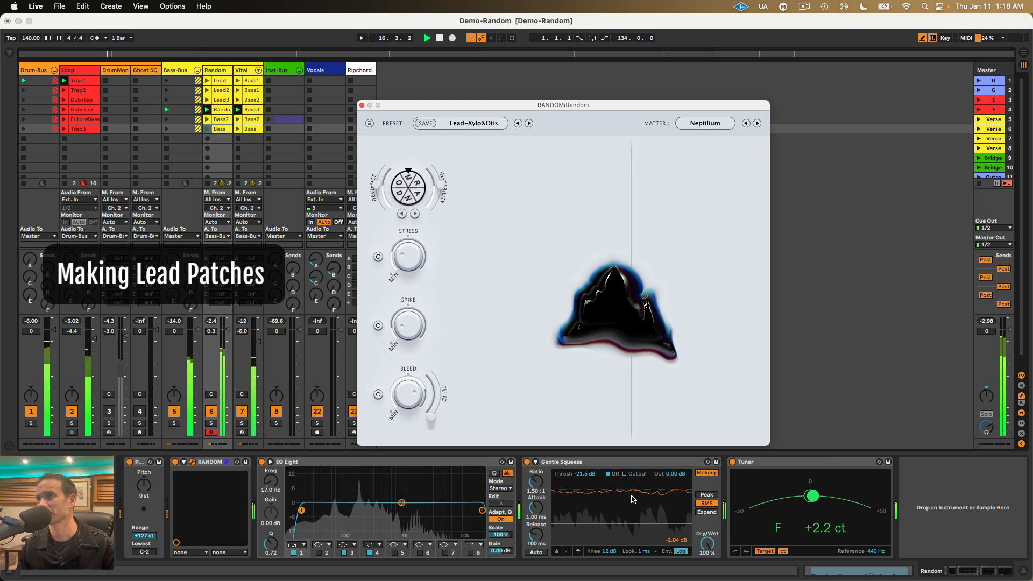
drag(743, 419, 622, 270)
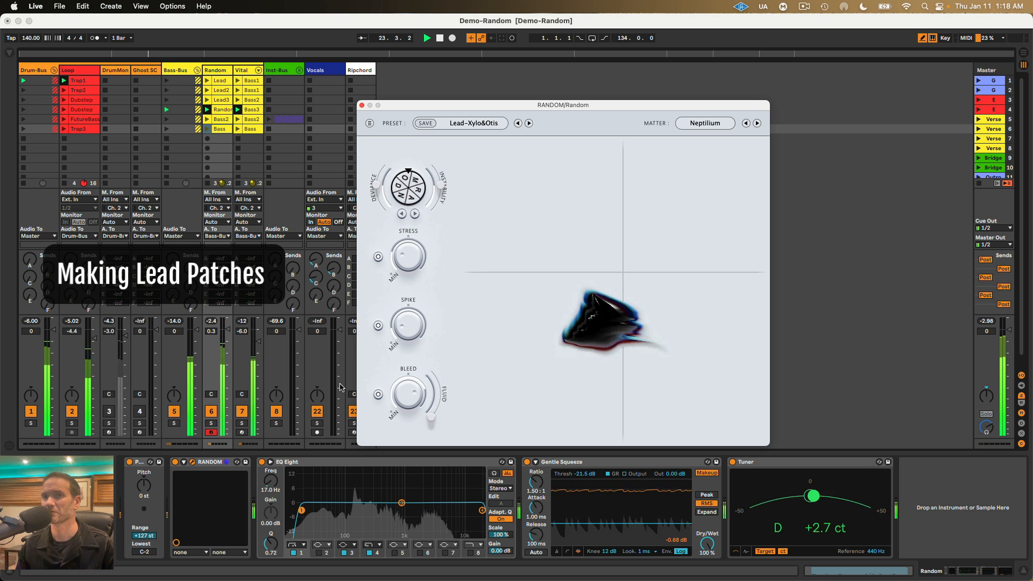
Save the current patch as a preset named Lead-SpringTime.
click(143, 486)
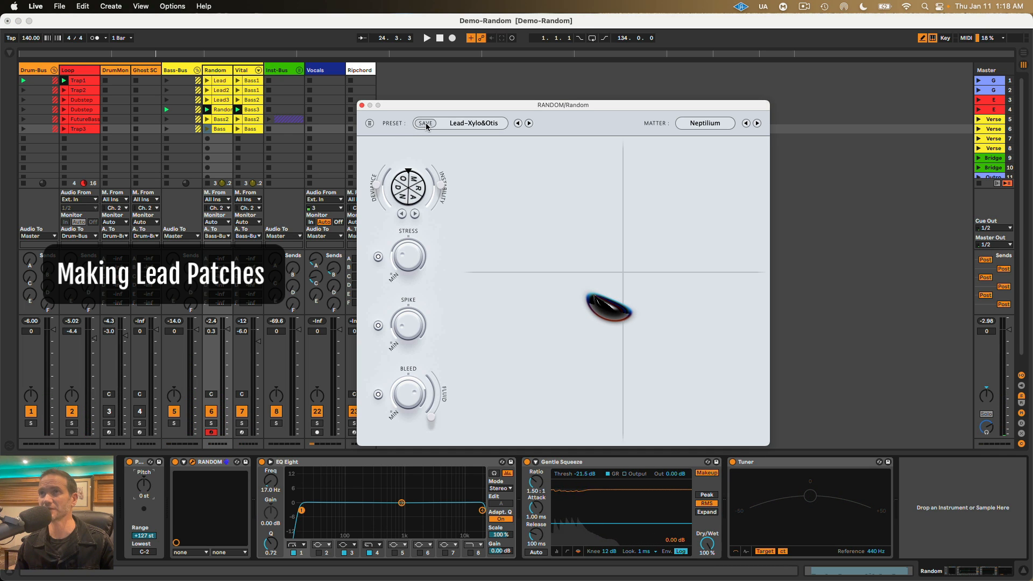
click(425, 122)
click(559, 285)
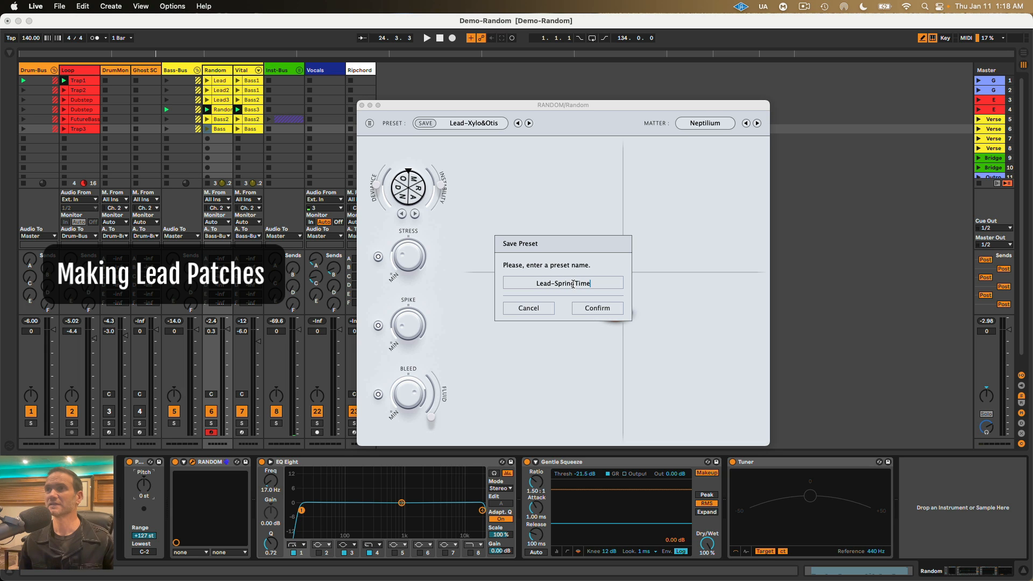
click(596, 308)
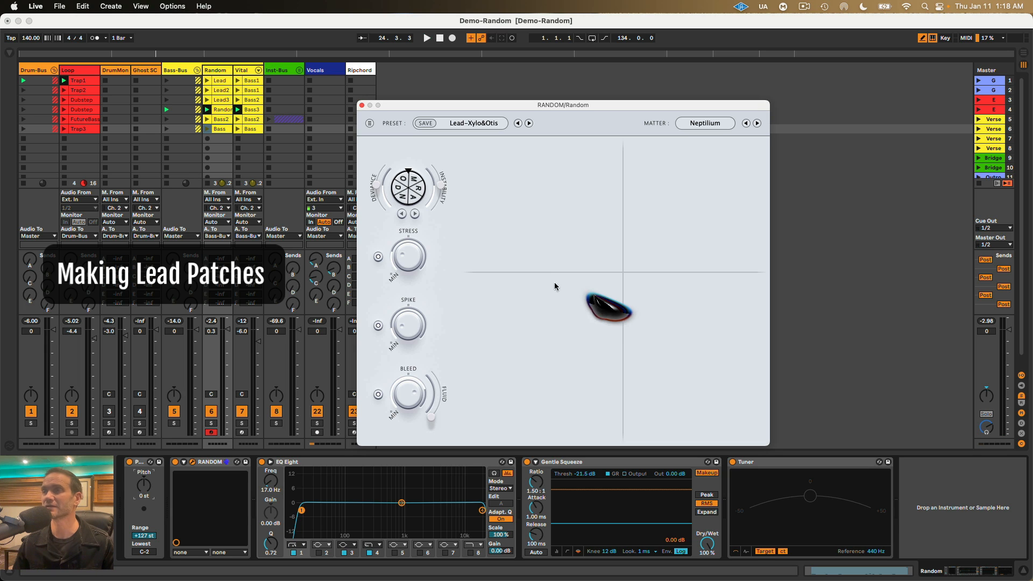
Audition the patch with a slight nudge of Spike, and switch its matter to Xenorium.
key(space)
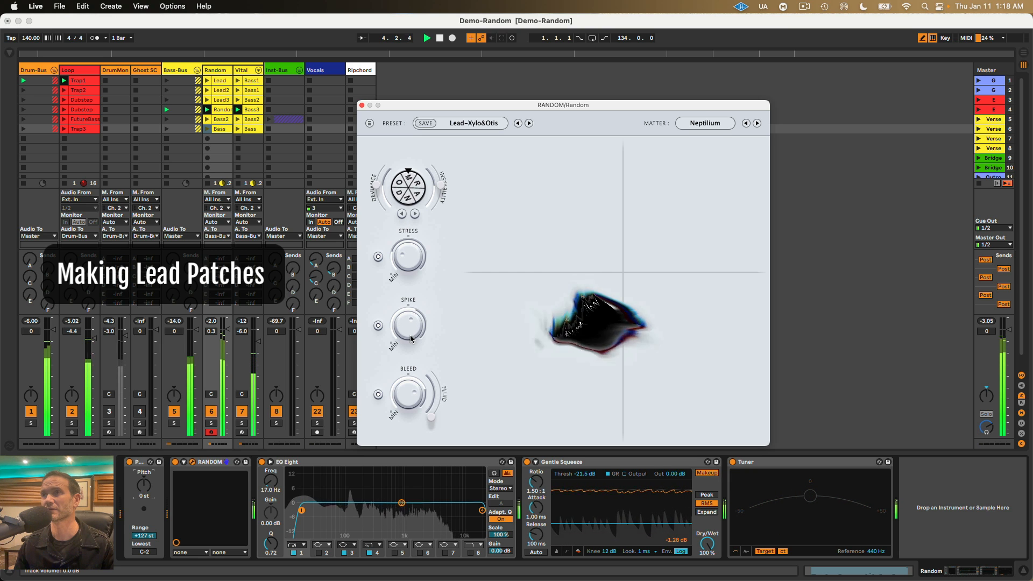
mouse_move(410, 335)
mouse_down()
mouse_move(412, 325)
mouse_move(412, 338)
mouse_up()
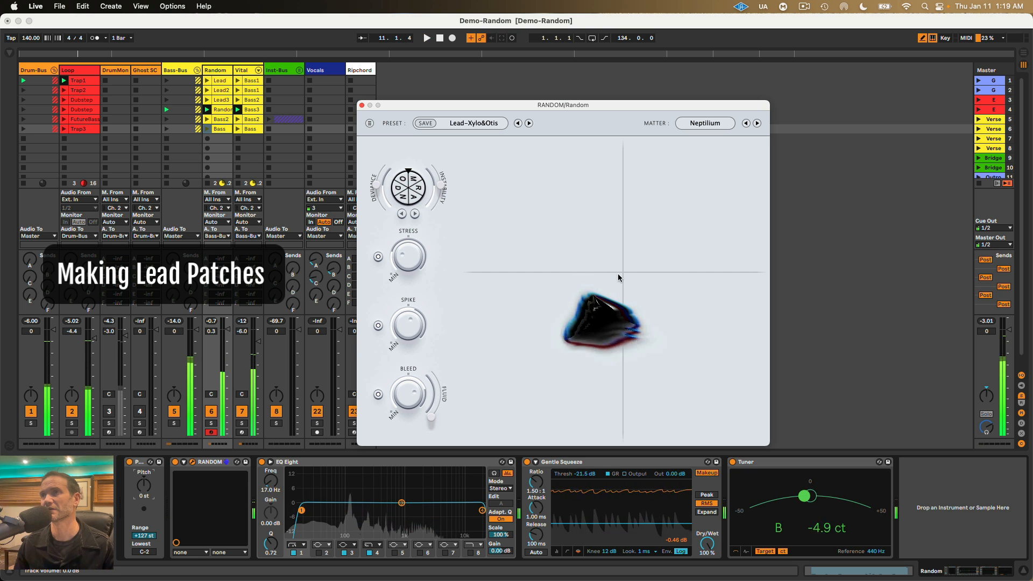
click(702, 124)
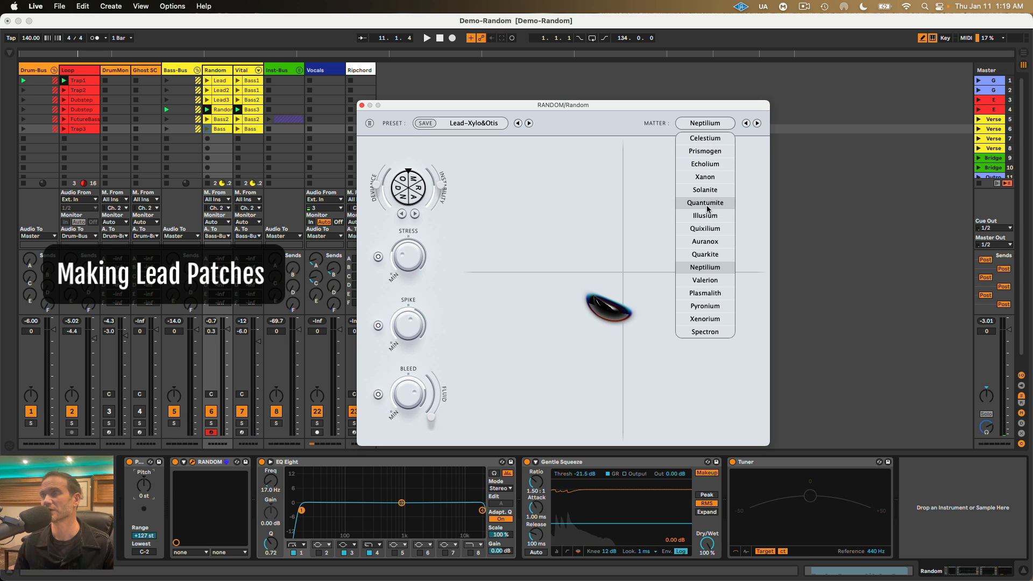
click(710, 318)
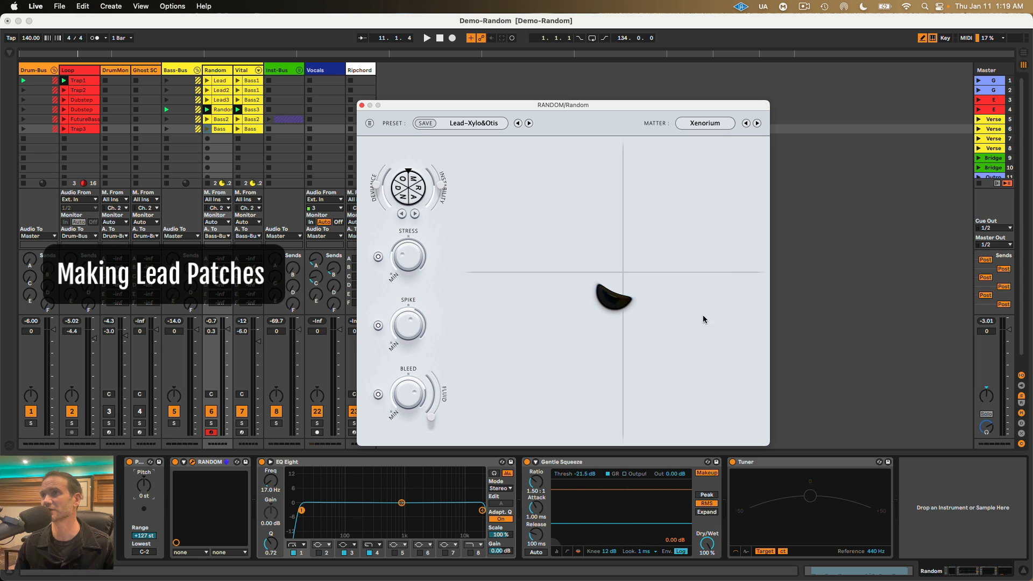
Audition the Xenorium patch with Fluid raised to about its middle and the crosshair moved below and left of the shape.
key(space)
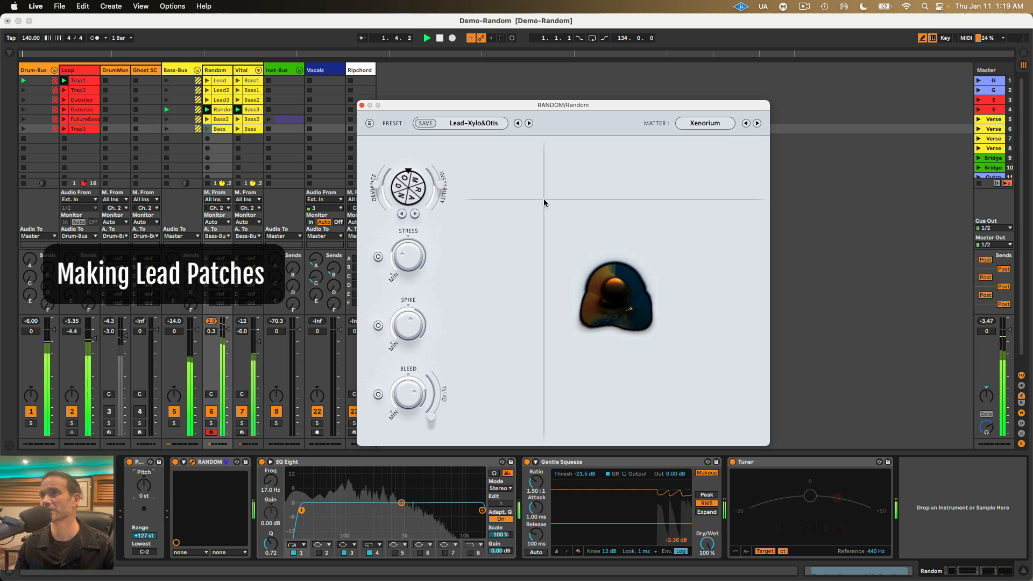
drag(606, 254, 623, 273)
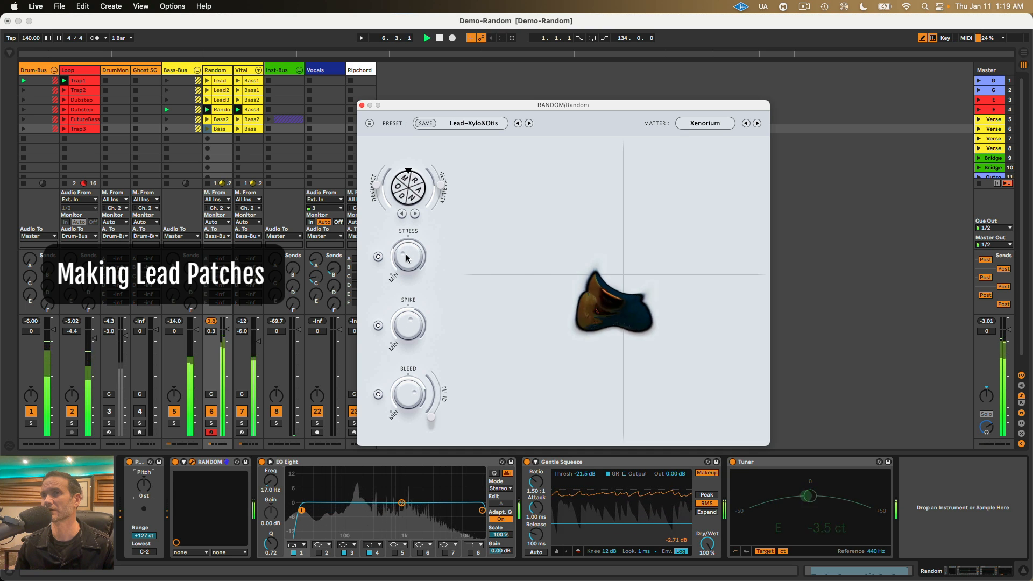
drag(425, 404, 435, 374)
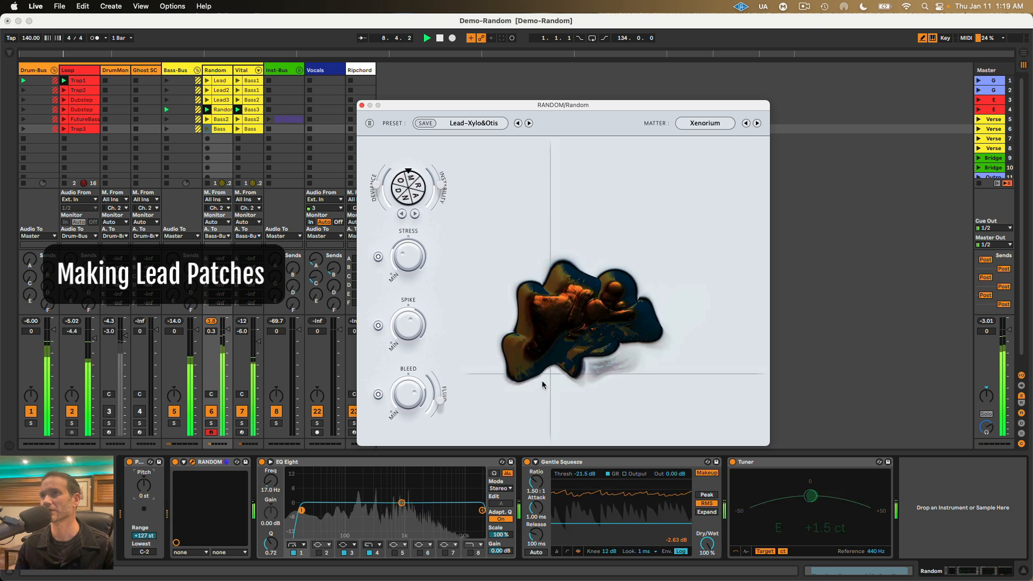
drag(550, 376, 531, 391)
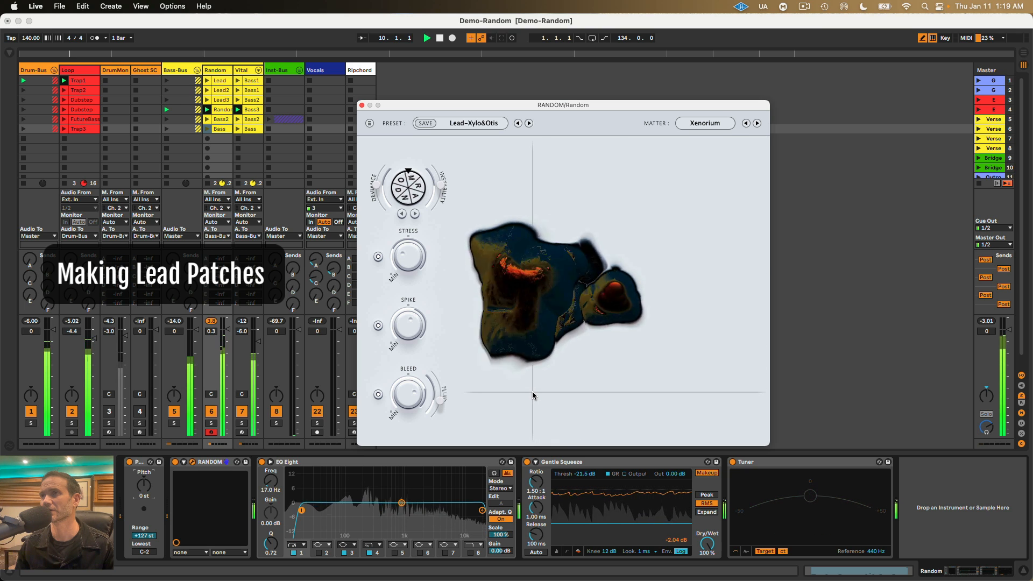
drag(531, 392, 534, 388)
Raise the Random track's EQ Eight low cut to 150 Hz and reset the track's peak level reading.
drag(301, 510, 356, 511)
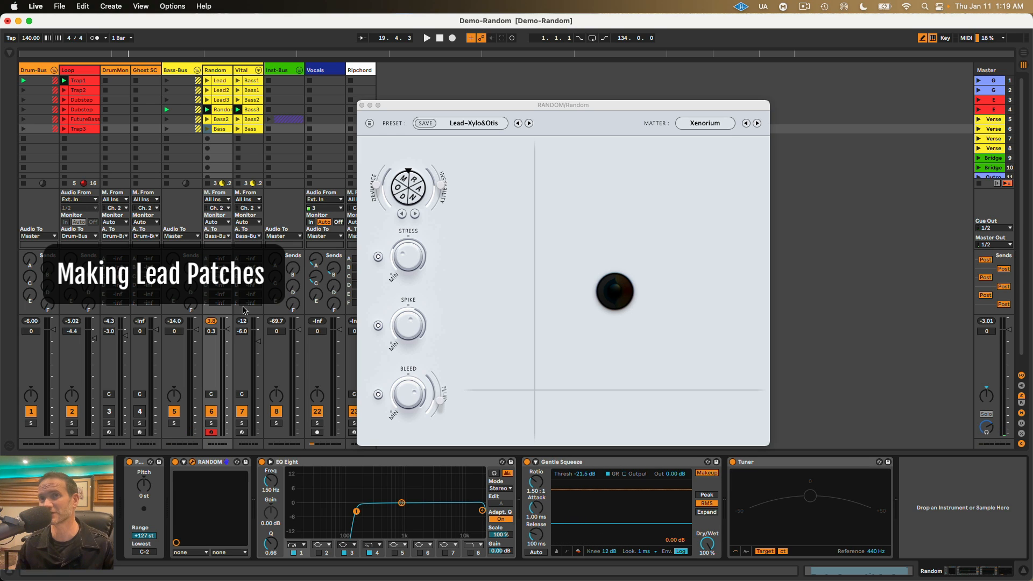
click(214, 322)
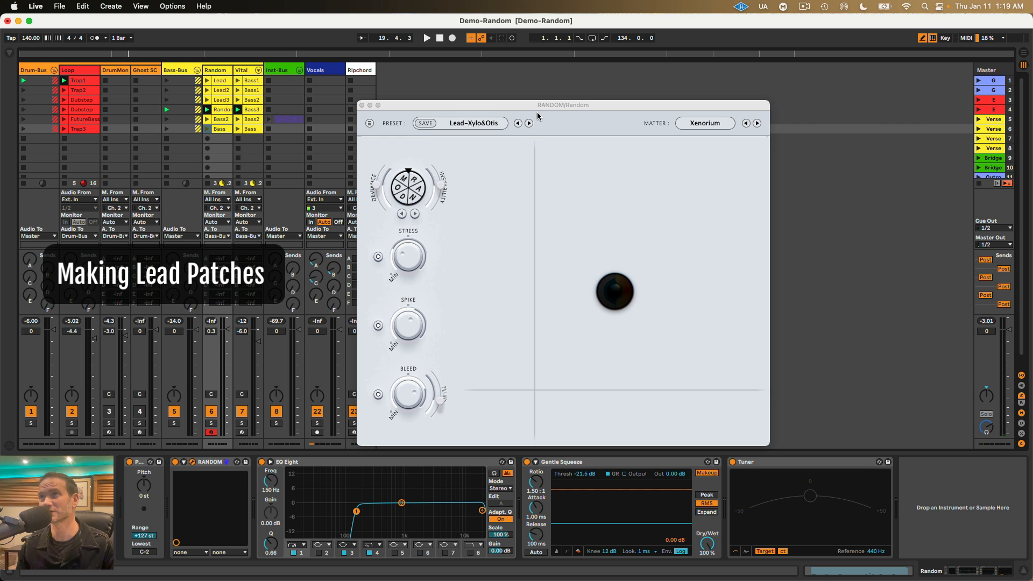
mouse_move(540, 105)
mouse_down()
mouse_move(532, 107)
mouse_move(541, 107)
mouse_up()
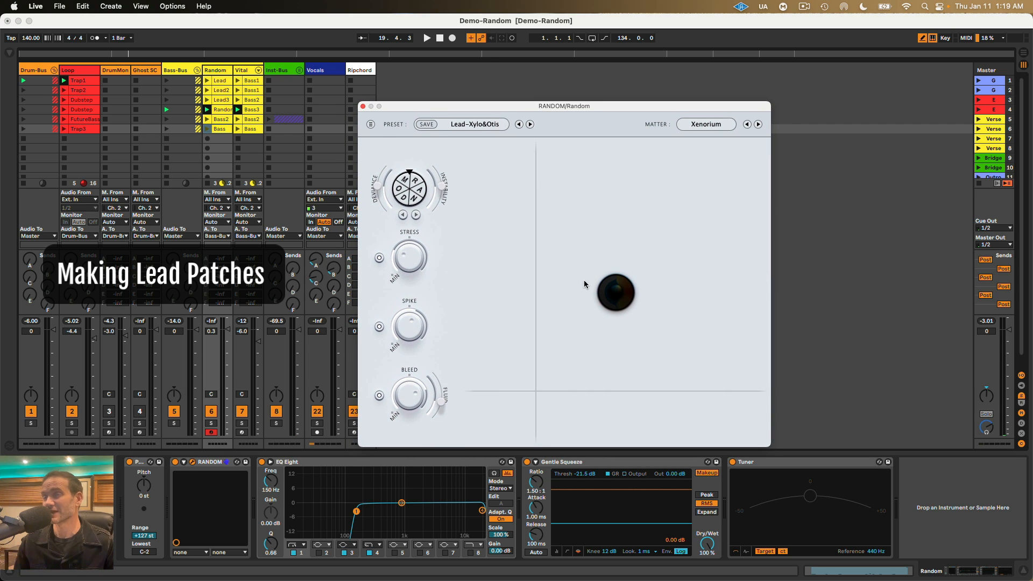
Audition the filtered patch and save it as a new preset with a name beginning Lead-Ve.
key(space)
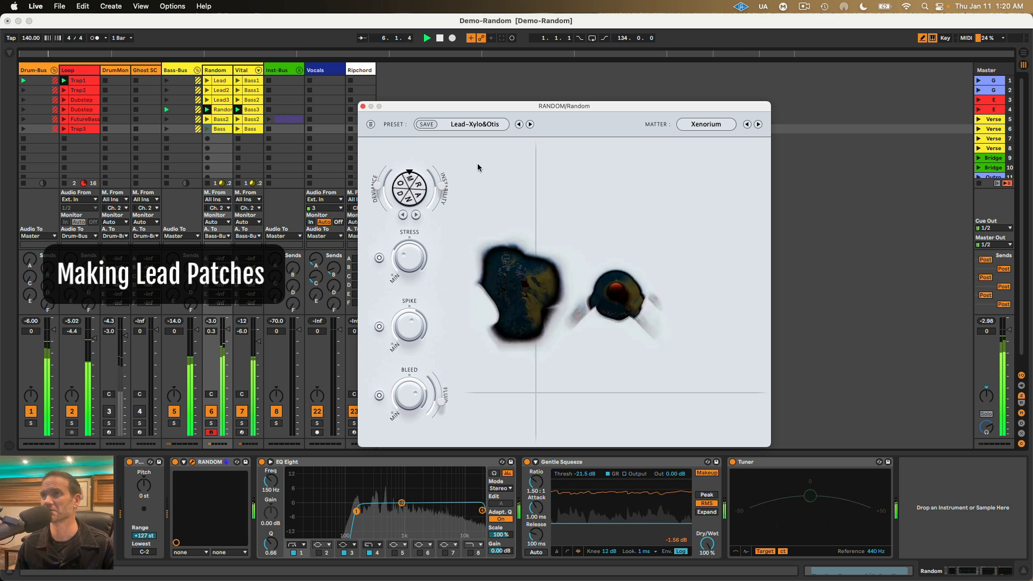
click(425, 125)
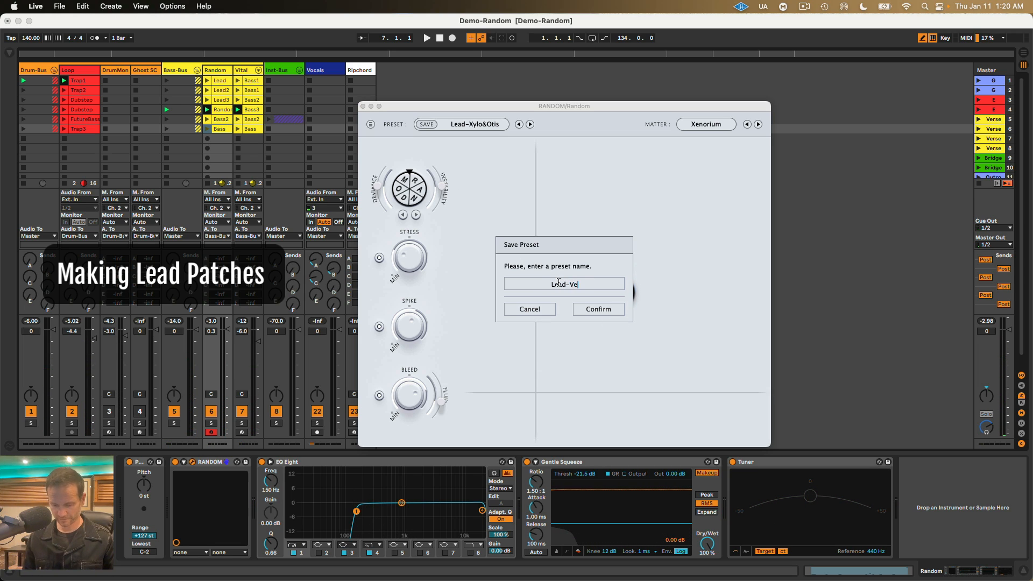
click(598, 310)
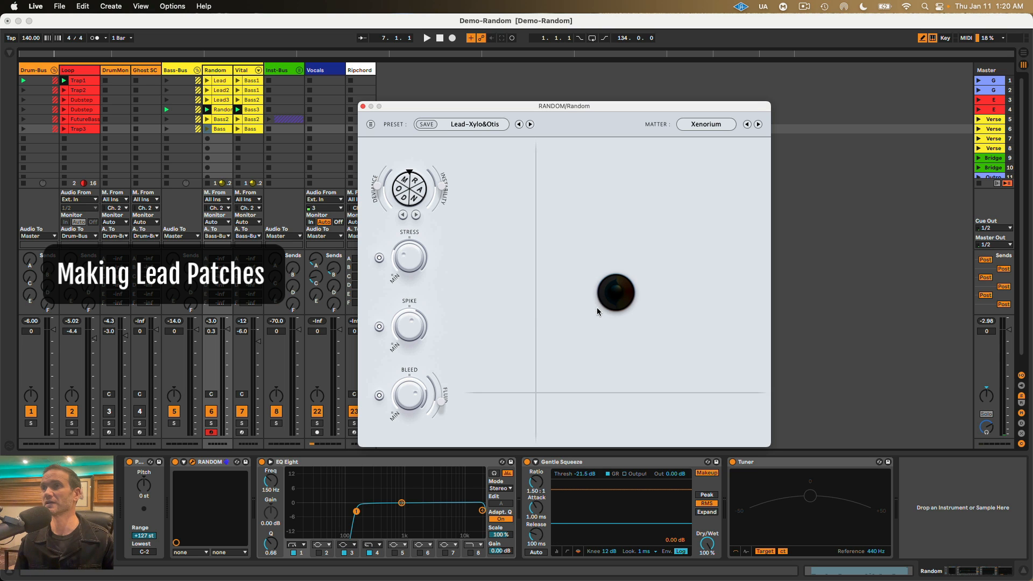
Play the saved patch with the Random track briefly soloed and again in the full mix.
key(space)
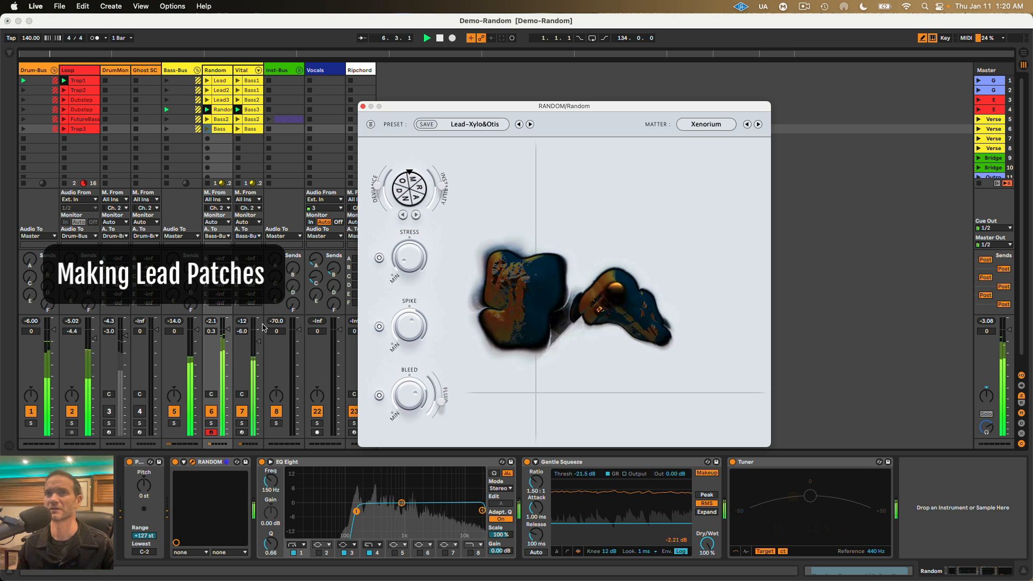
click(211, 423)
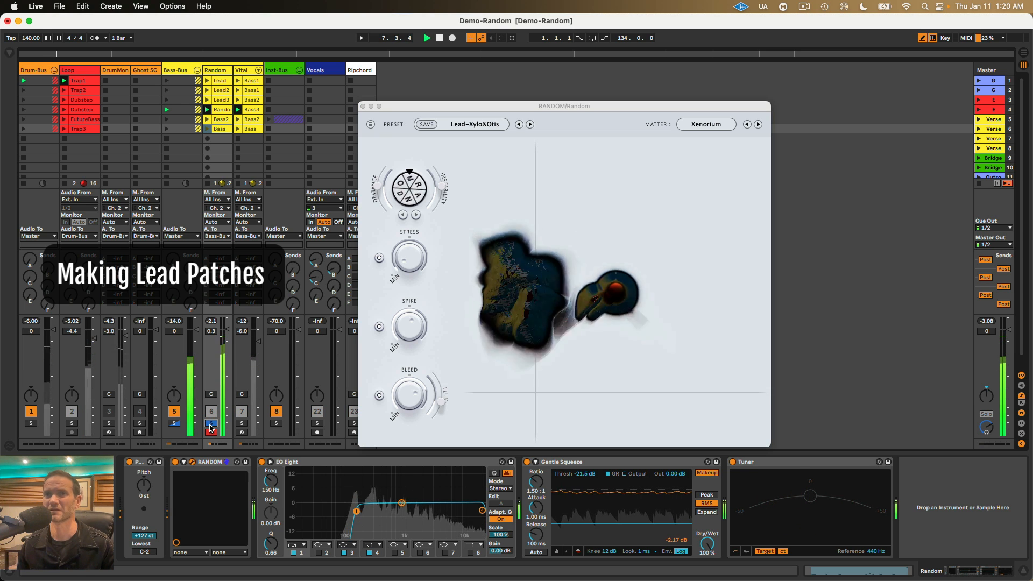
click(211, 423)
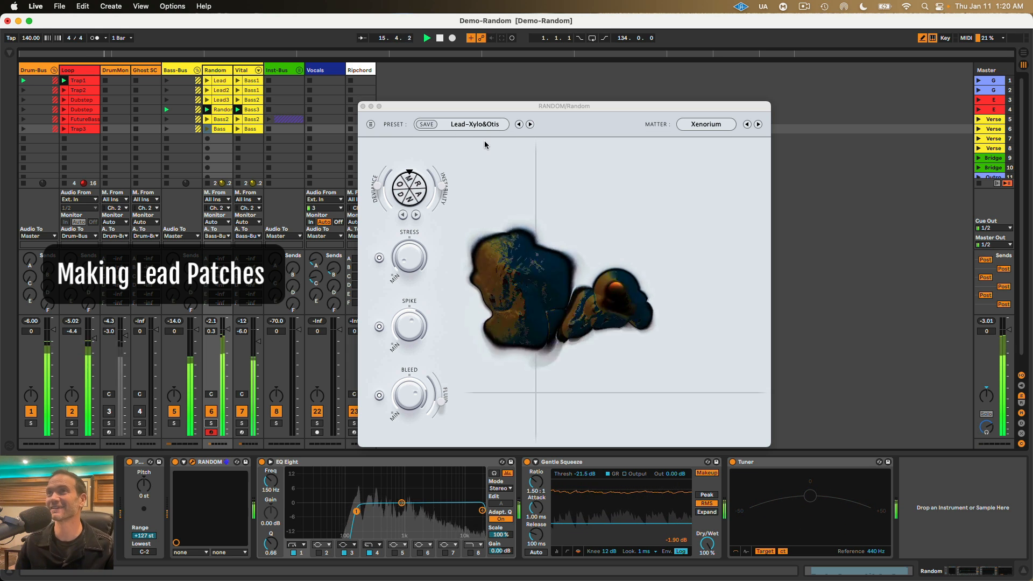
key(space)
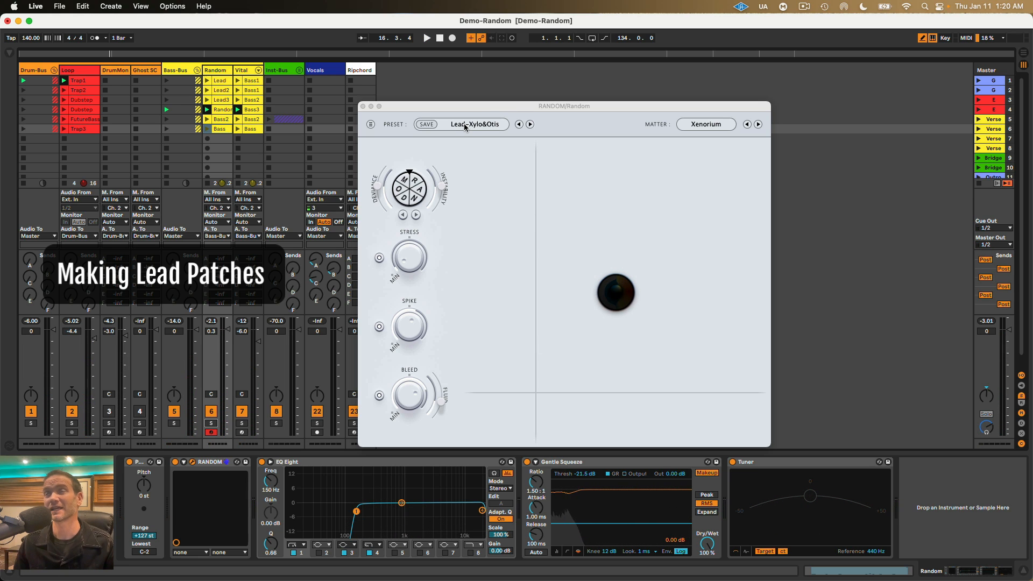
Move the RANDOM window away from the track columns and briefly play the fifth scene.
drag(463, 114, 456, 137)
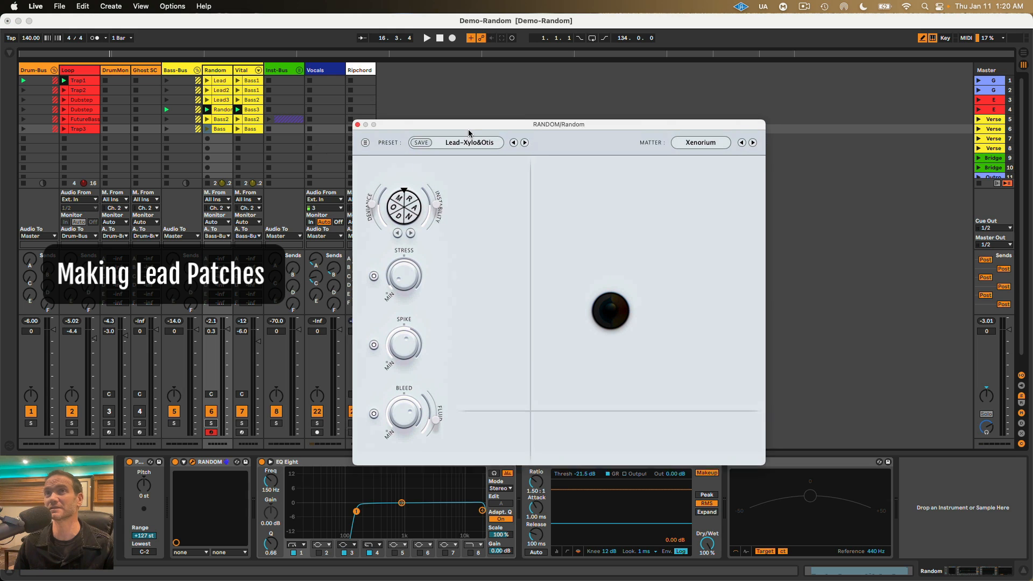
click(252, 130)
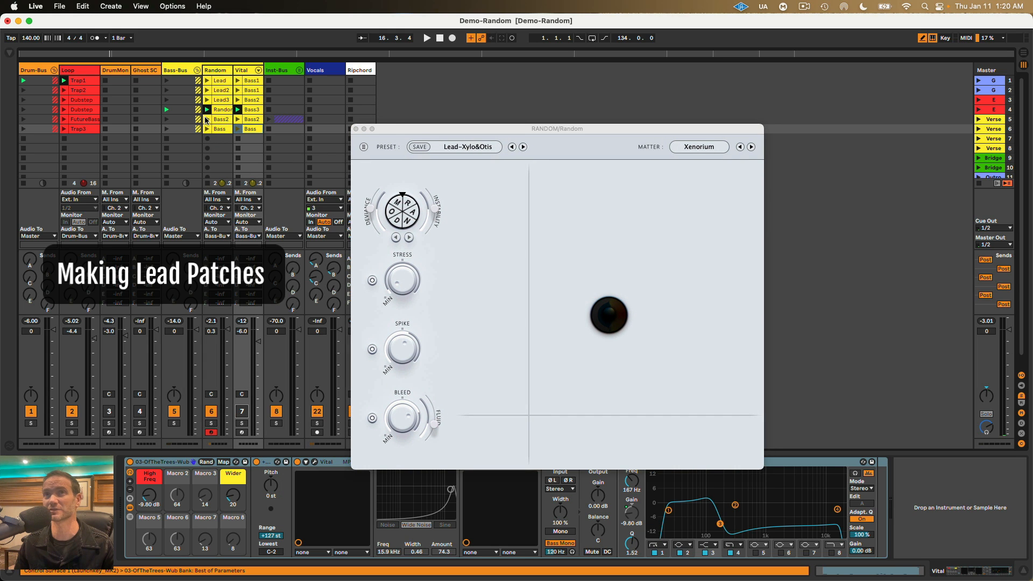
drag(399, 129, 459, 168)
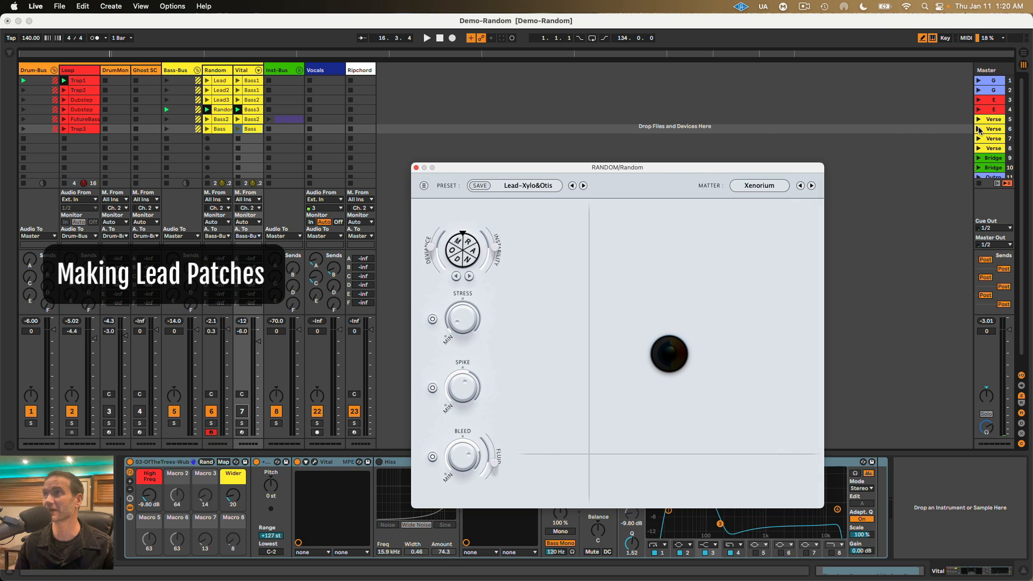
click(979, 123)
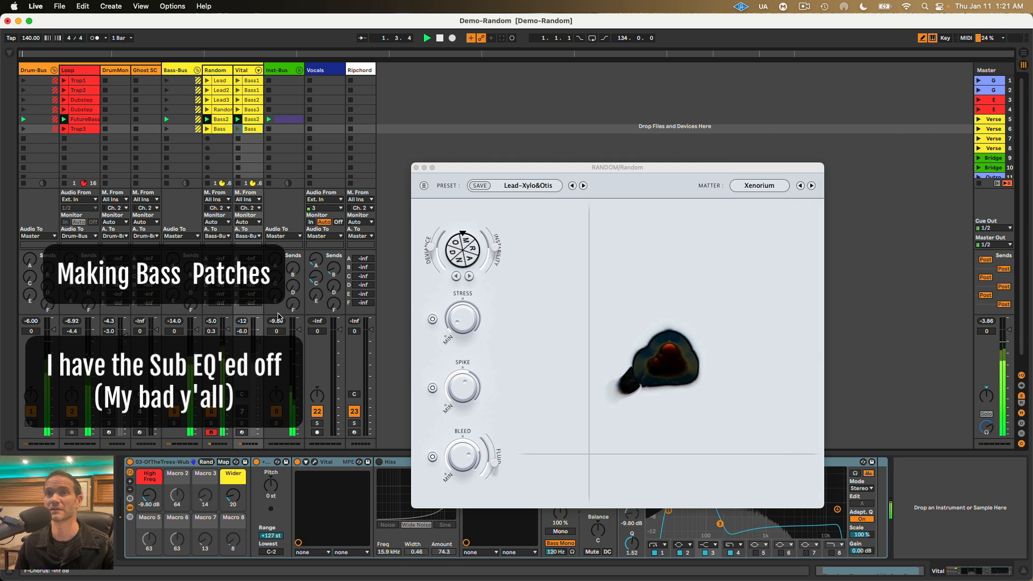
key(space)
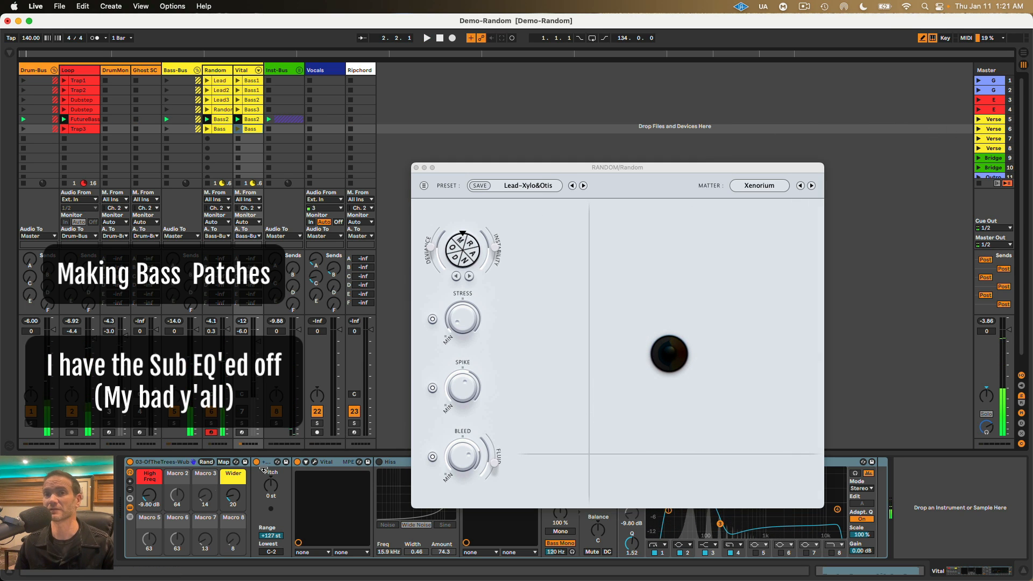
Set the Pitch device on the Random track to -12 st.
click(219, 129)
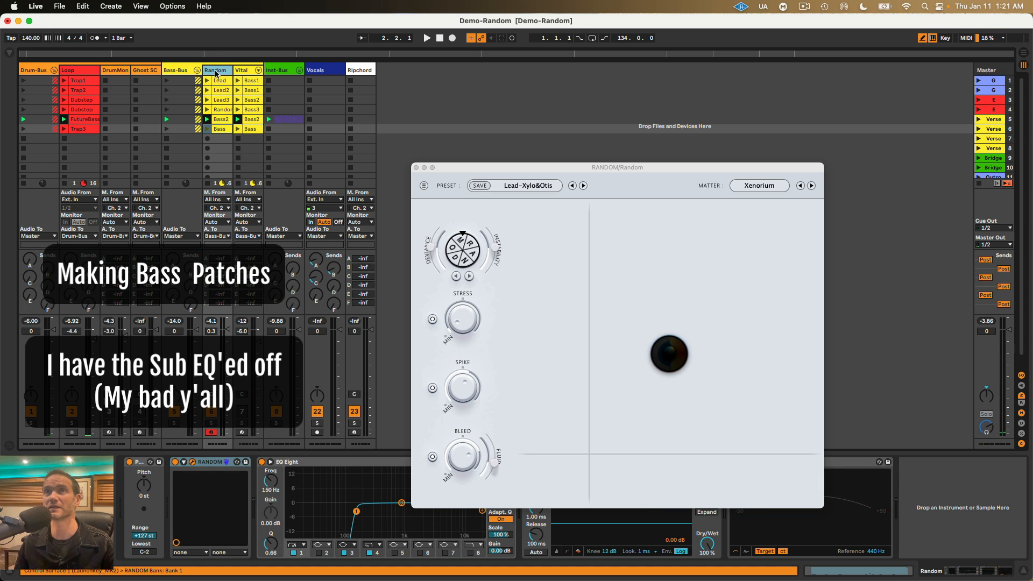
click(144, 487)
text(-12)
key(Return)
Audition the bass patch with the crosshair moved above and right of the shape's centre, resetting the Random track's peak level reading.
key(space)
drag(611, 346, 728, 260)
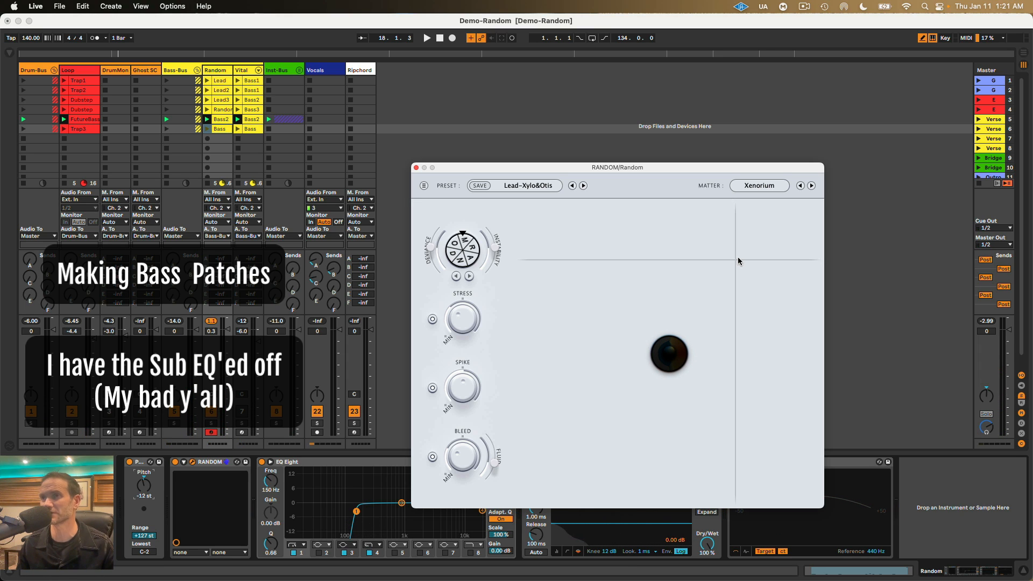
drag(554, 172, 546, 110)
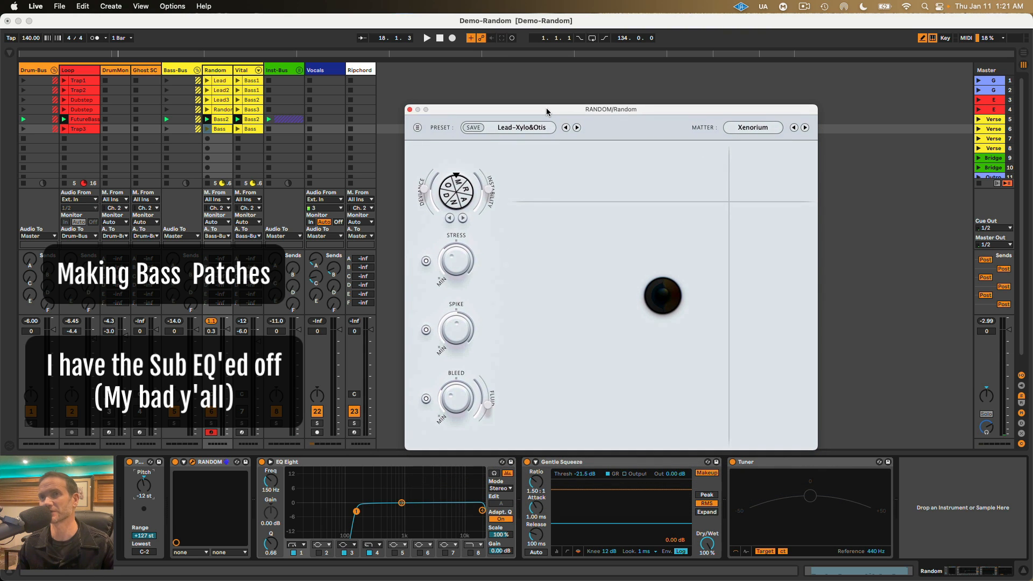
click(210, 323)
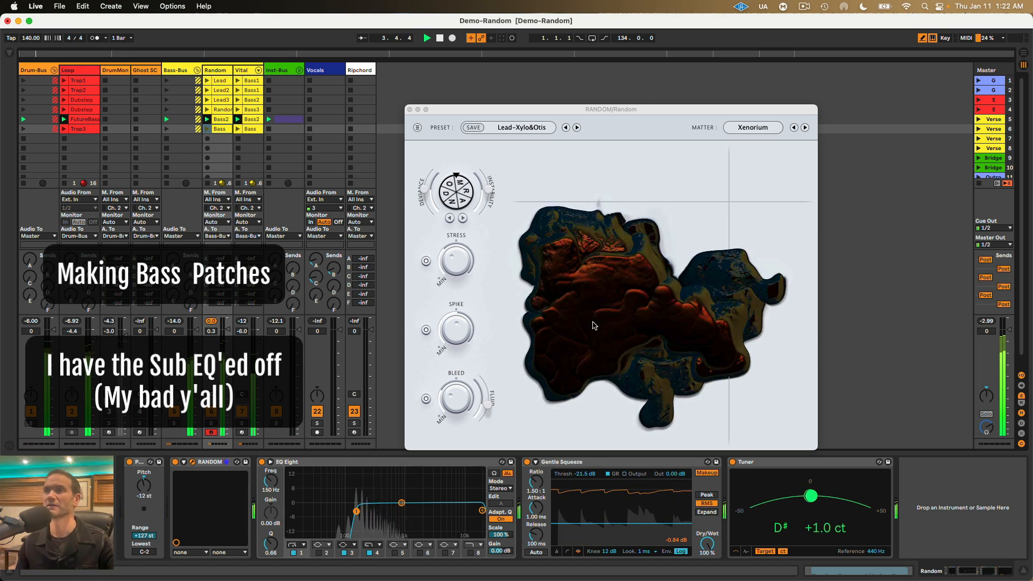
click(661, 267)
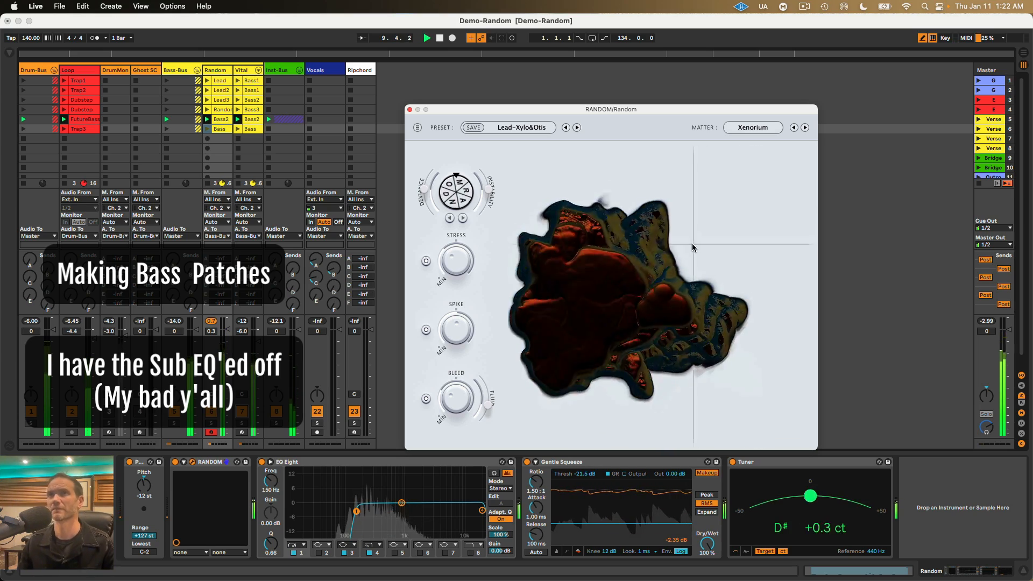
Solo the Vital track, load the 808-Trap-MuddyWaters preset in its Vital synth and play it back.
click(243, 426)
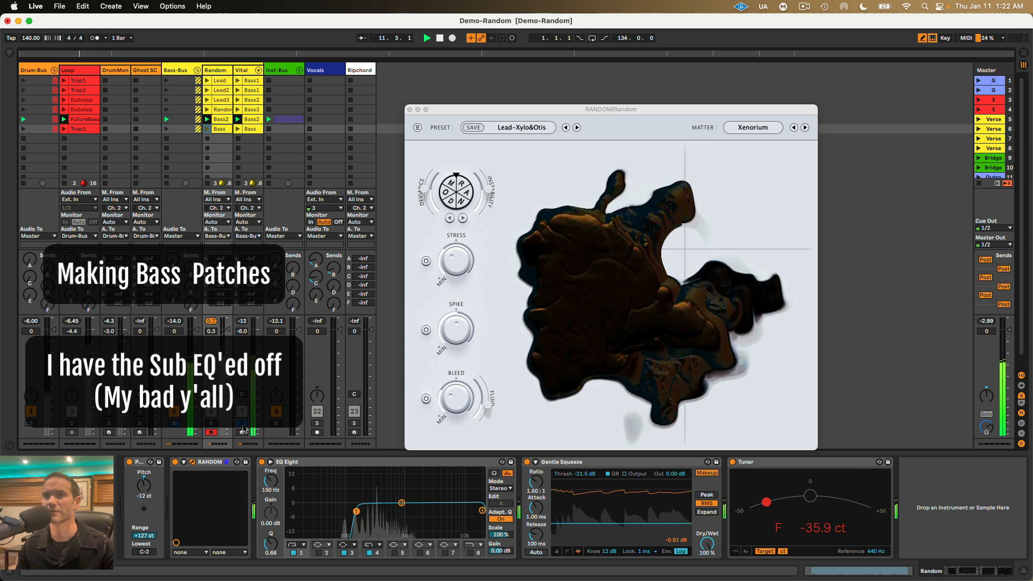
click(242, 70)
key(space)
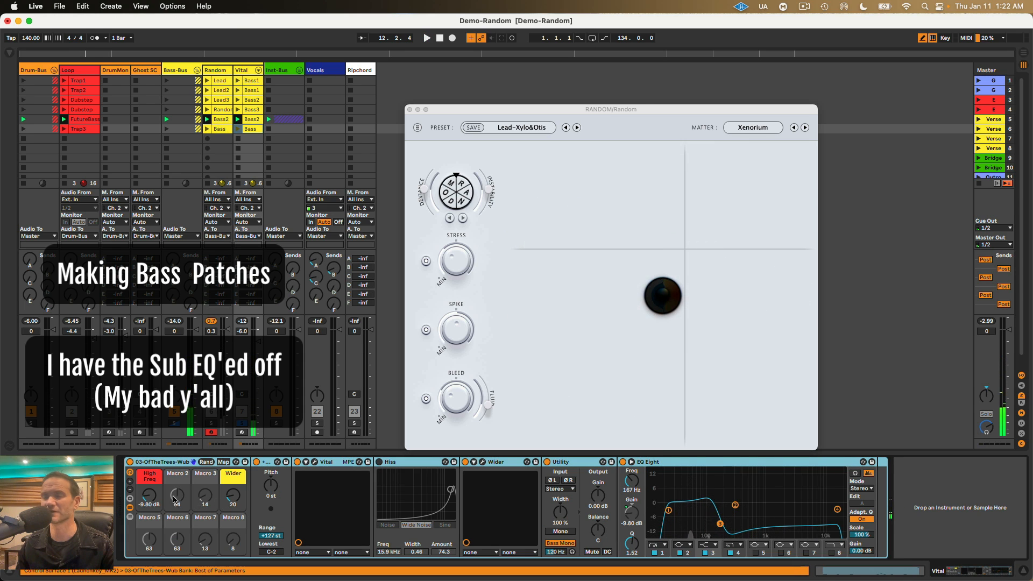
click(314, 463)
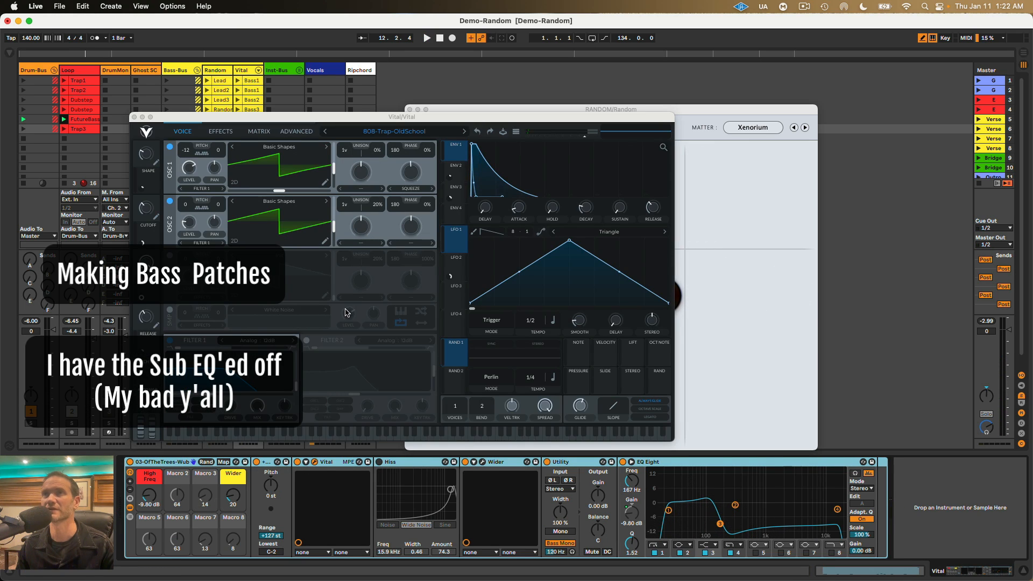
click(383, 130)
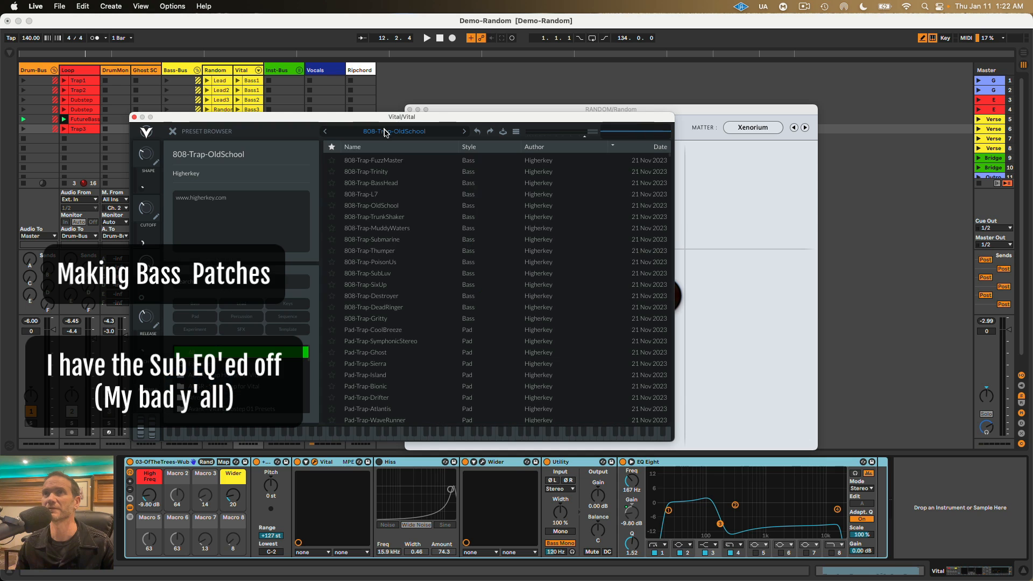
click(374, 229)
key(space)
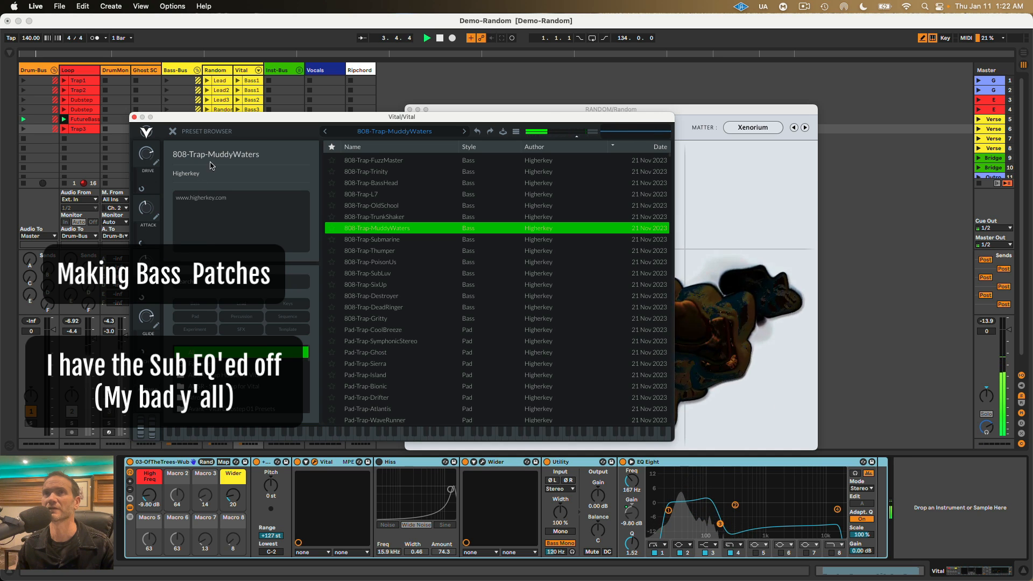
Lengthen Vital's envelope 1 decay slightly, set its release to about 0.713 secs, and close the Vital window.
click(172, 131)
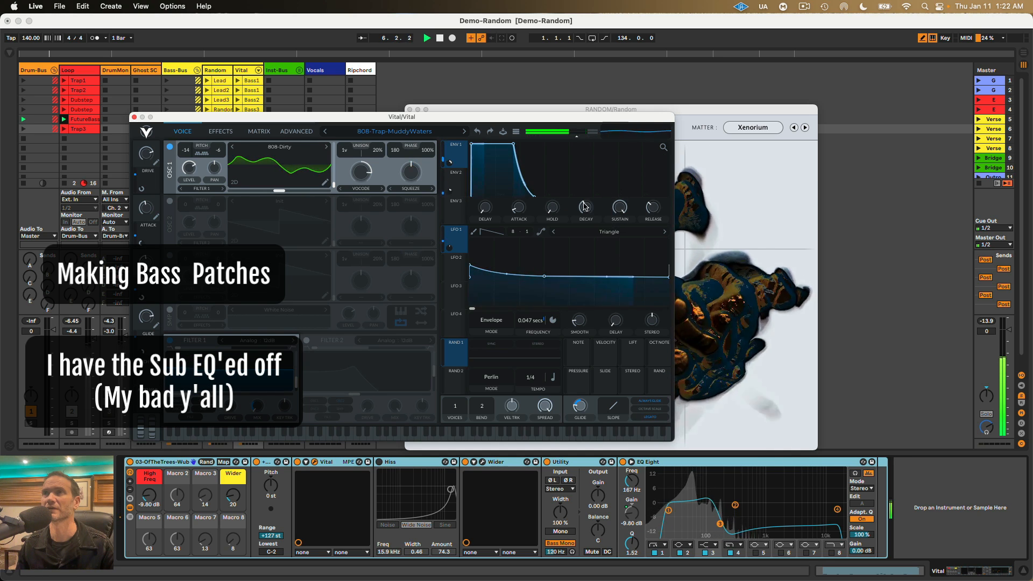
mouse_move(585, 206)
mouse_down()
mouse_move(585, 190)
mouse_move(585, 203)
mouse_up()
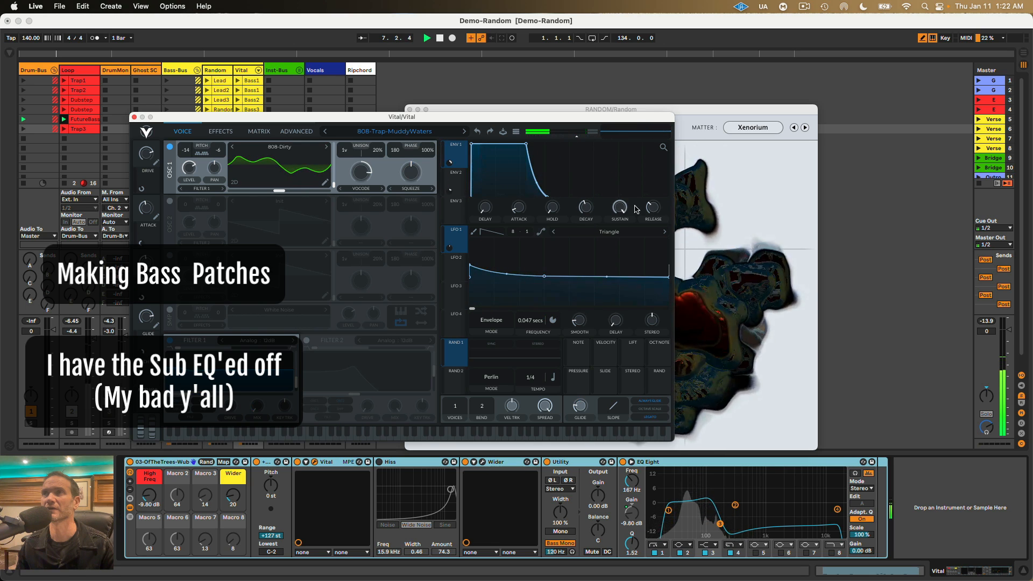
drag(650, 209, 651, 207)
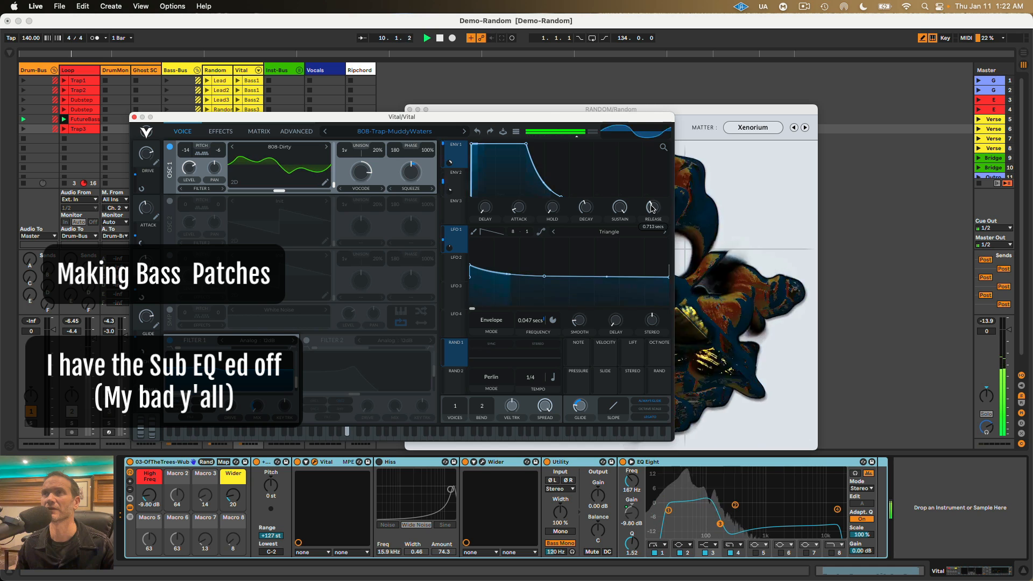
click(134, 118)
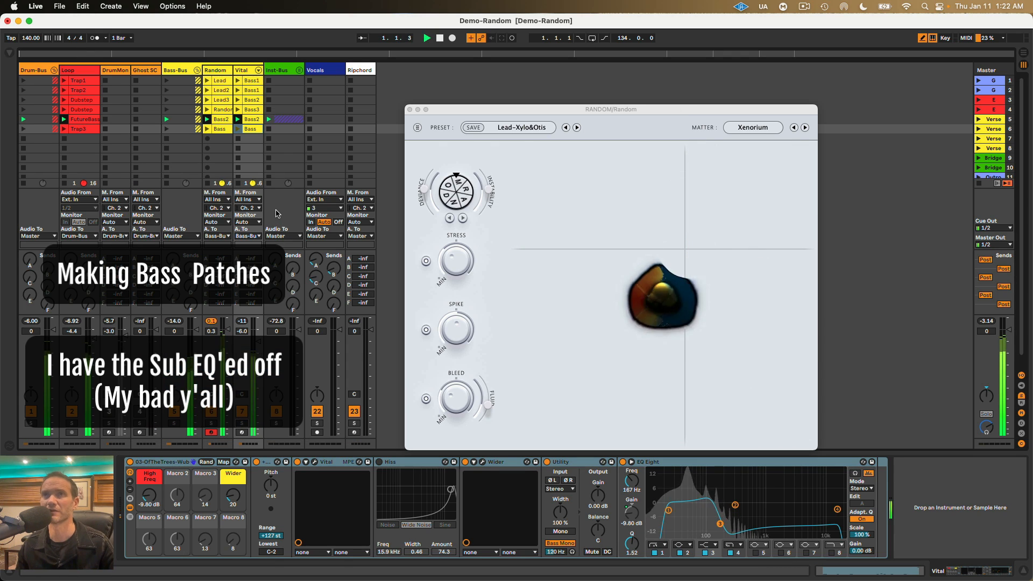
Save the current RANDOM bass patch as a preset named Bass-Matrix.
click(685, 247)
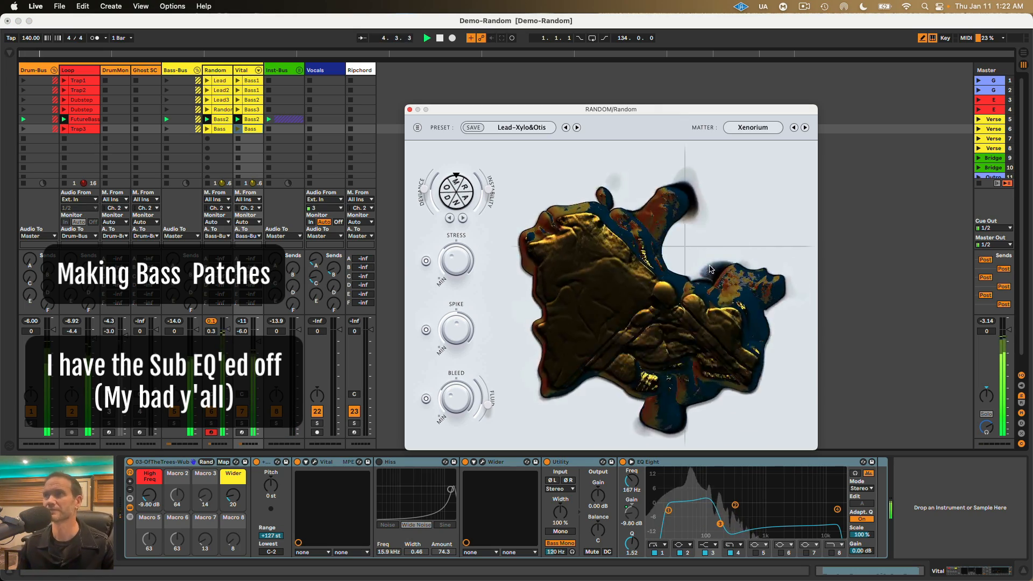
click(474, 128)
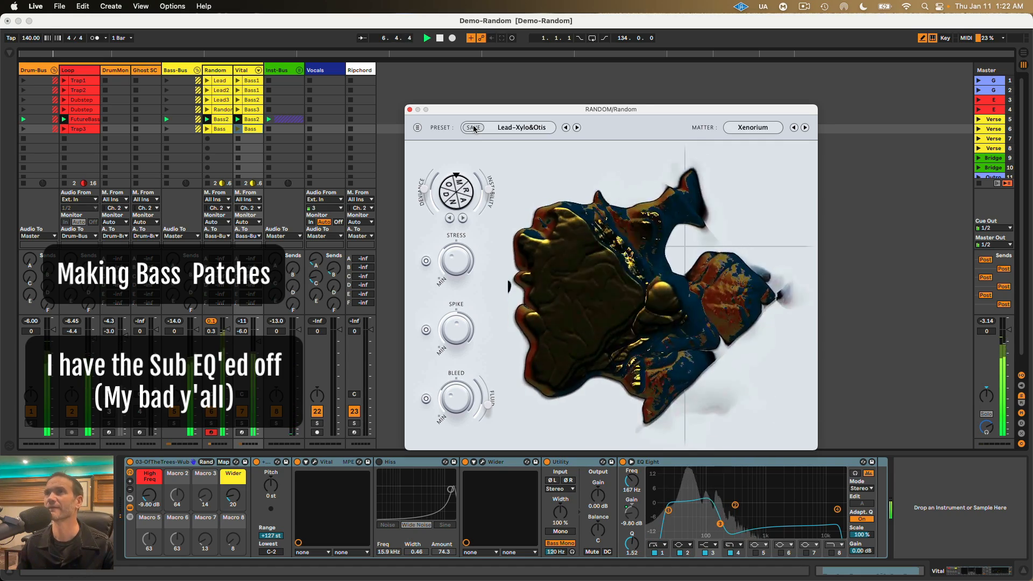
click(602, 287)
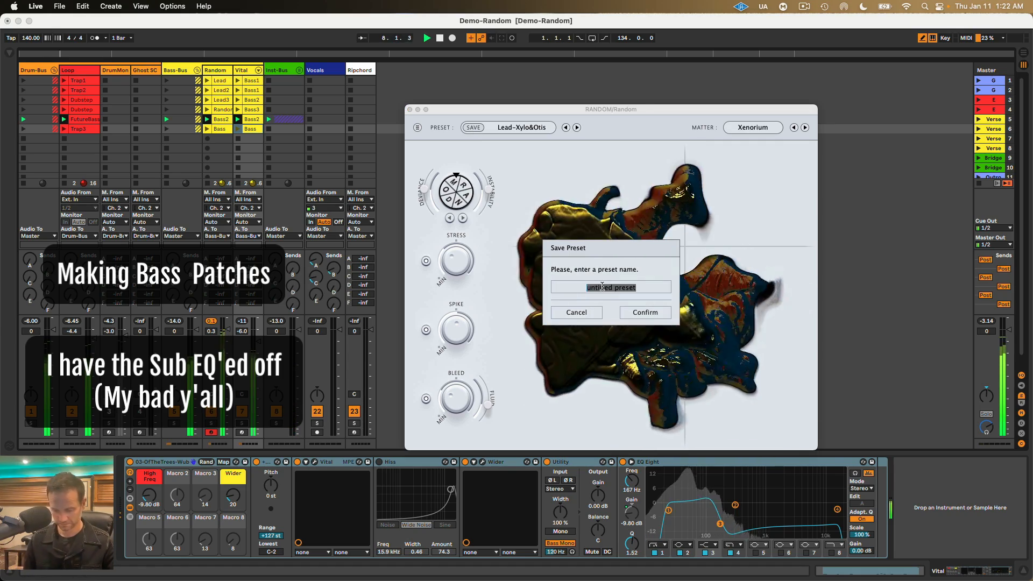
text(Bass-Matrix)
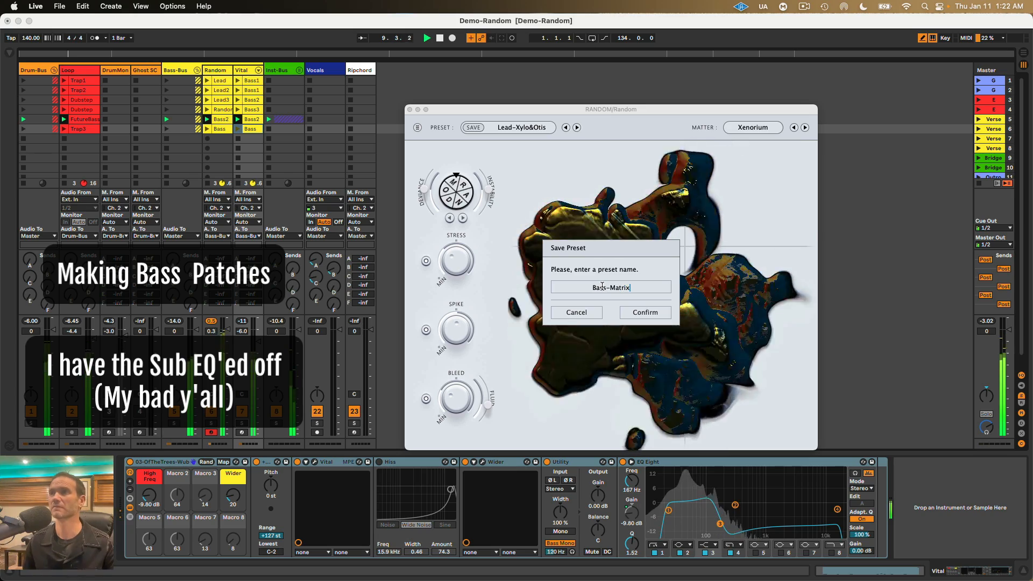
click(643, 311)
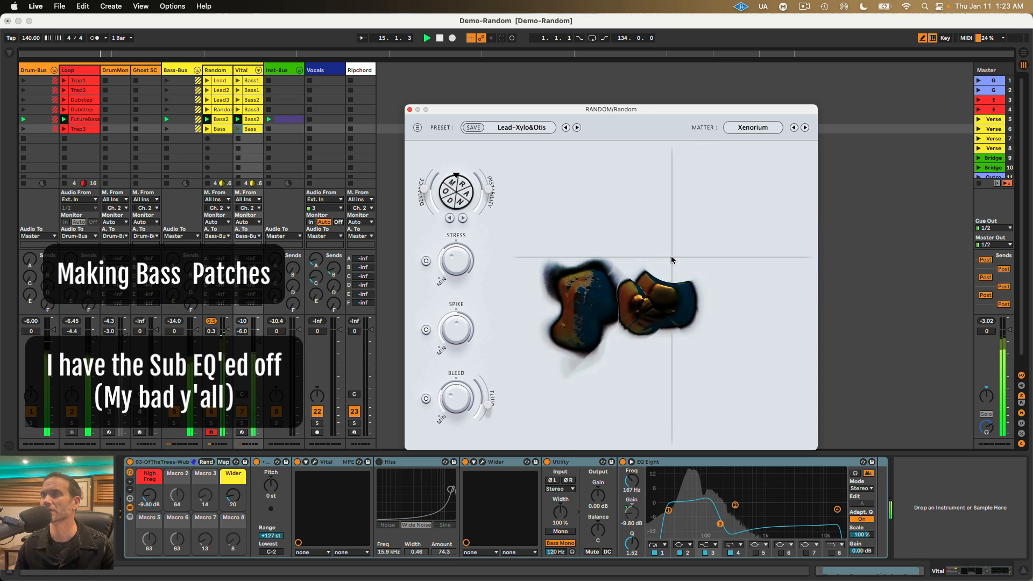
Briefly play the bass patch from the start, then try the Solanite matter and switch it to Echolium.
key(space)
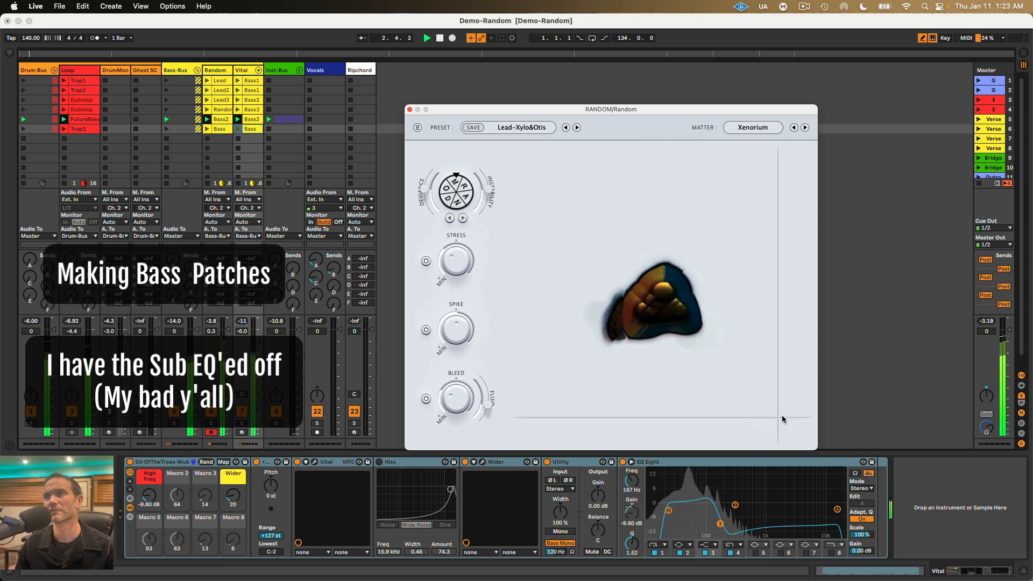
key(space)
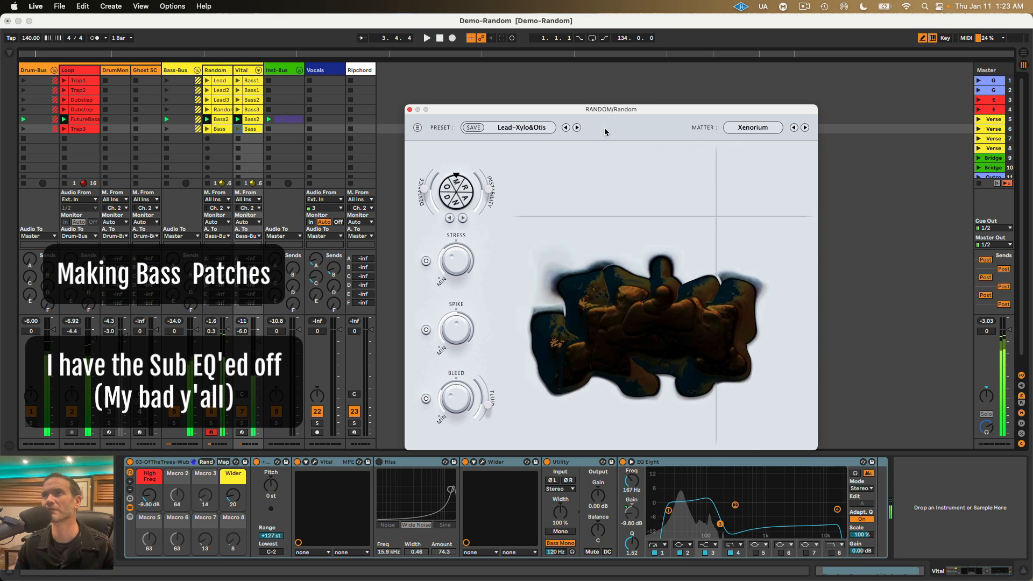
click(767, 128)
click(747, 195)
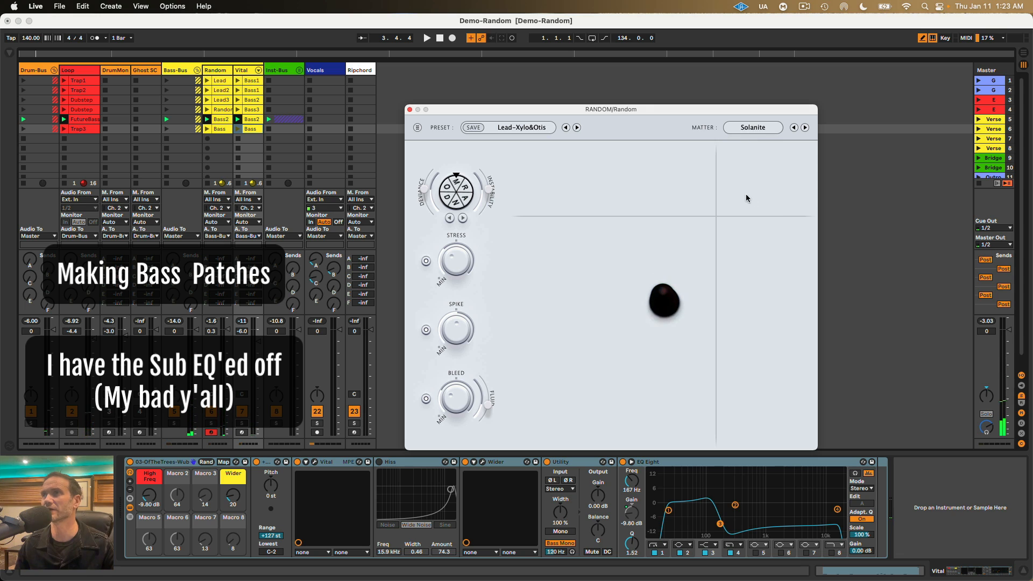
click(747, 127)
click(721, 210)
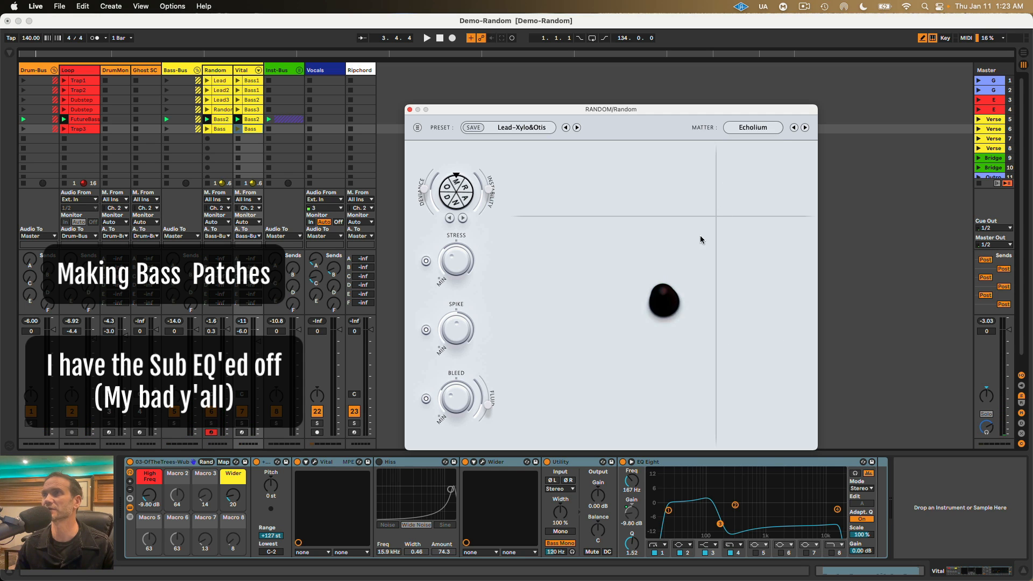
Audition the Echolium patch, mute the Vital track and restart playback.
key(space)
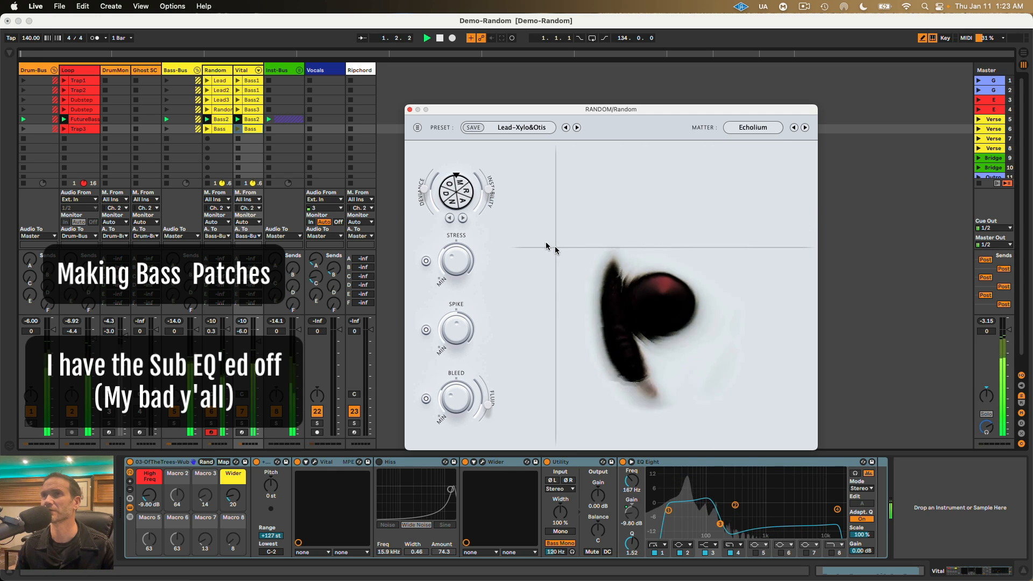
key(space)
click(242, 411)
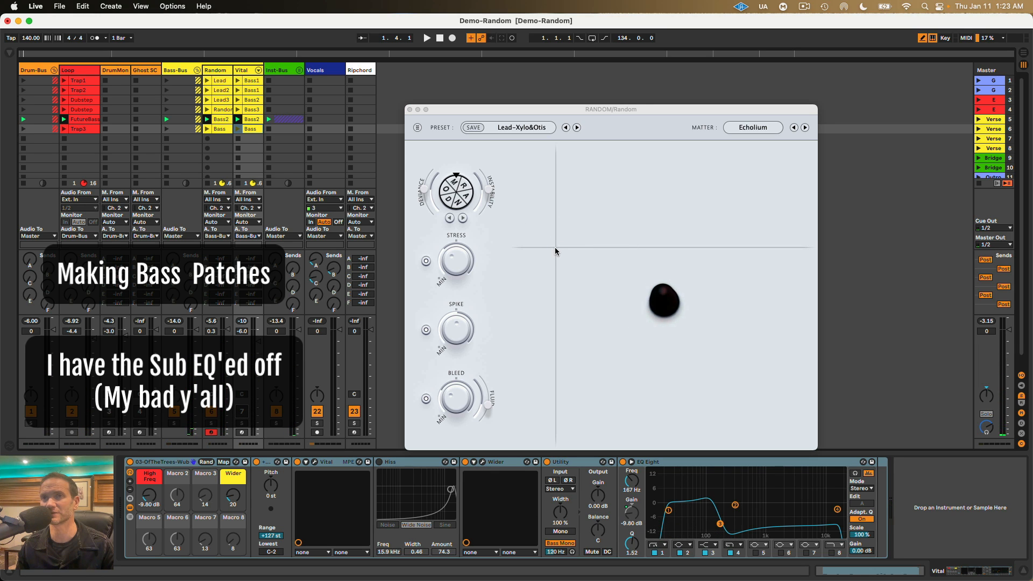
key(space)
Randomize the Echolium patch during playback and sweep the crosshair across the pad, ending just above the shape's centre.
mouse_move(555, 248)
mouse_down()
mouse_move(670, 227)
mouse_move(735, 186)
mouse_move(607, 192)
mouse_move(673, 197)
mouse_up()
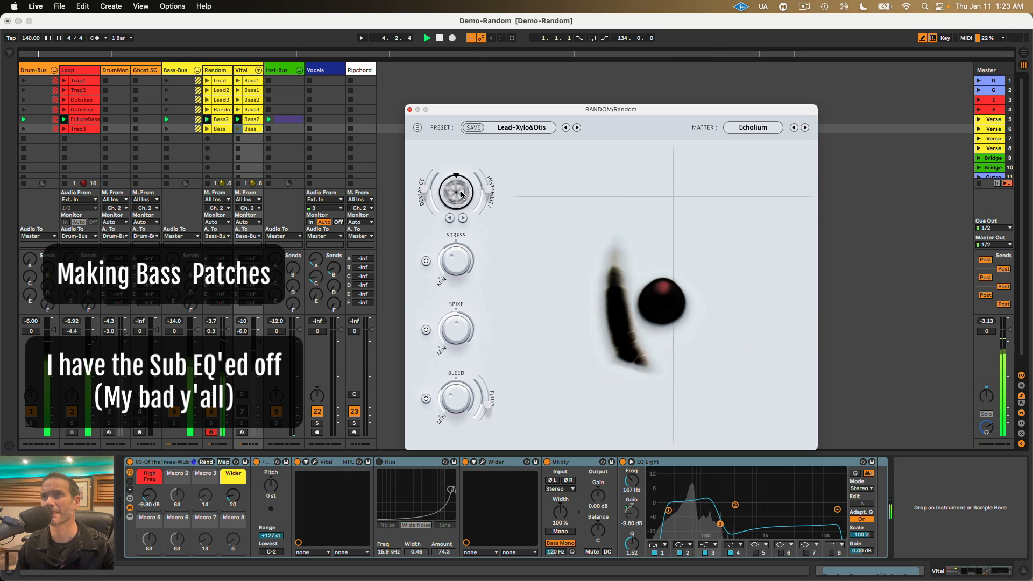
drag(665, 205, 746, 389)
drag(763, 394, 531, 177)
drag(578, 200, 662, 289)
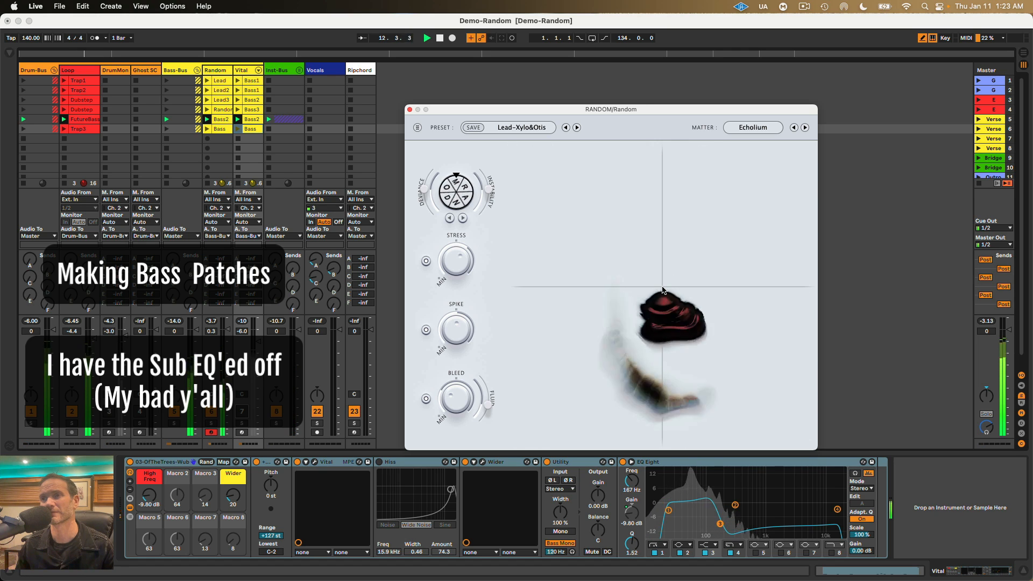
Lower the Random track's EQ Eight low-cut to about 20 Hz and audition the patch with the crosshair swept below the shape.
click(220, 71)
drag(366, 508, 320, 507)
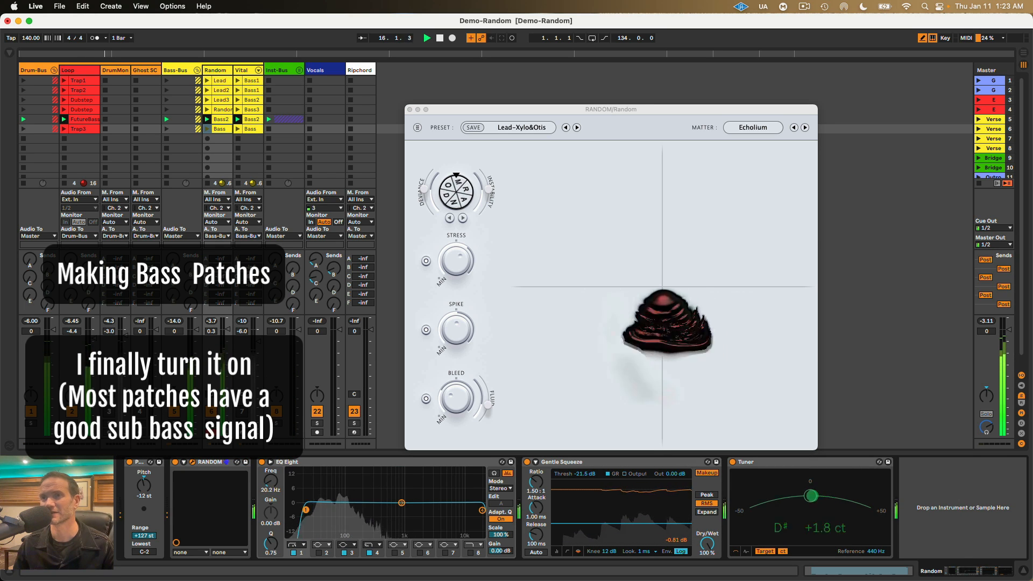
drag(644, 280, 566, 350)
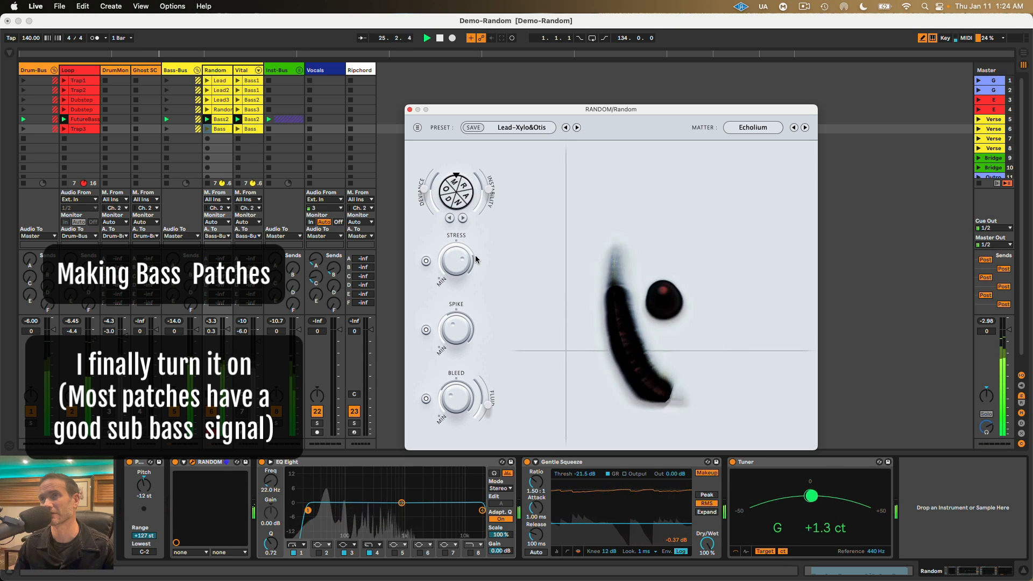
drag(634, 300, 765, 403)
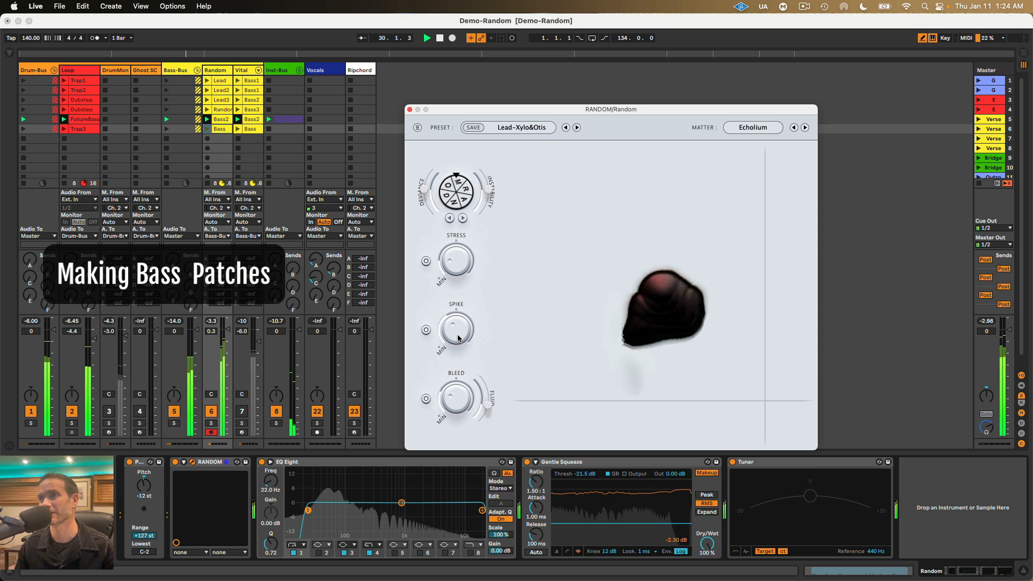
Audition the patch with the crosshair above and left of the shape, move it below and left, and restart playback.
click(625, 238)
drag(626, 237, 558, 198)
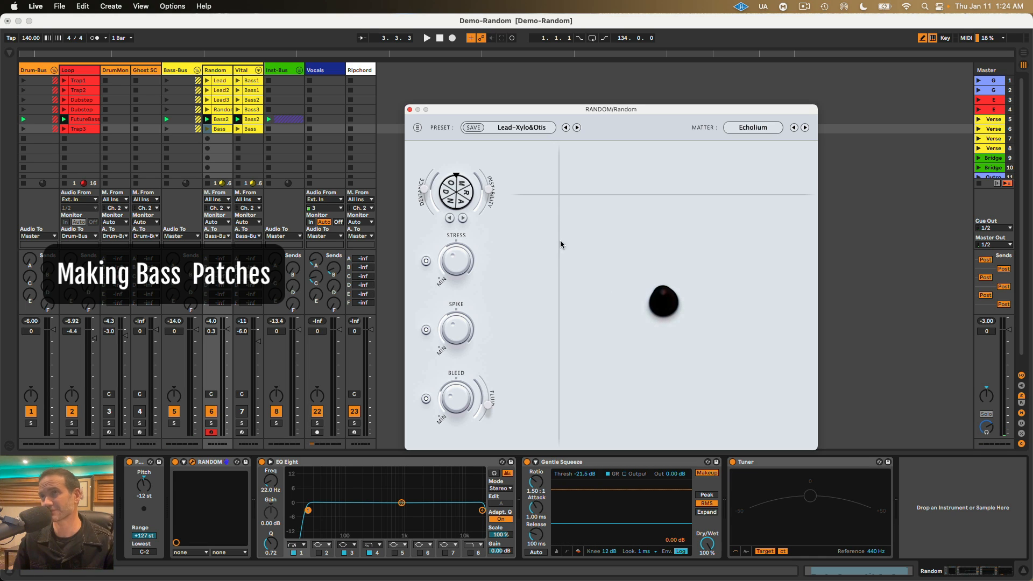
drag(556, 191, 620, 360)
key(space)
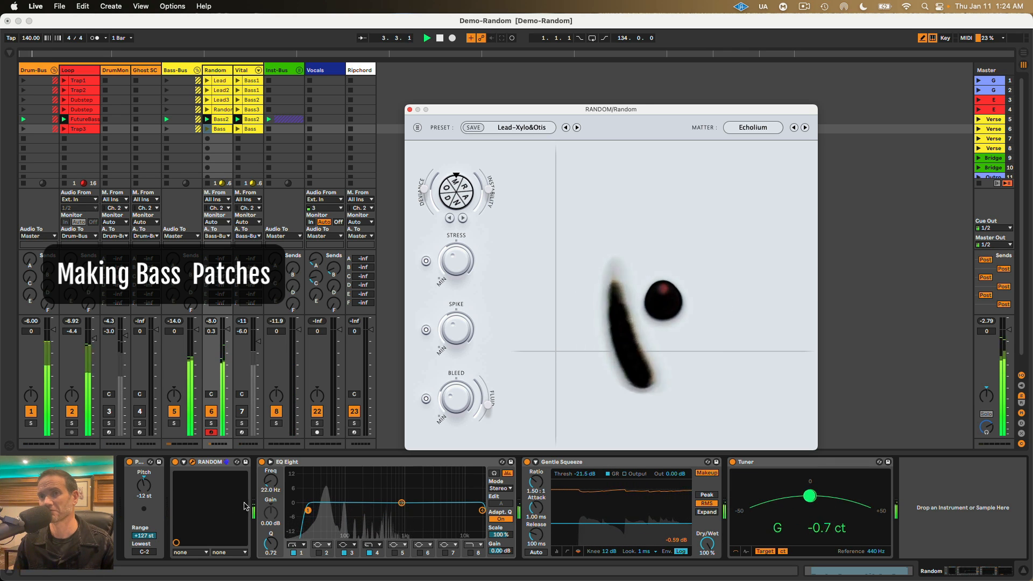
Set EQ Eight's middle band to 918 Hz at 0.12 dB, randomize the patch and sweep the crosshair below and right of the shape.
mouse_move(402, 504)
mouse_down()
mouse_move(375, 471)
mouse_move(401, 503)
mouse_up()
drag(555, 351, 614, 261)
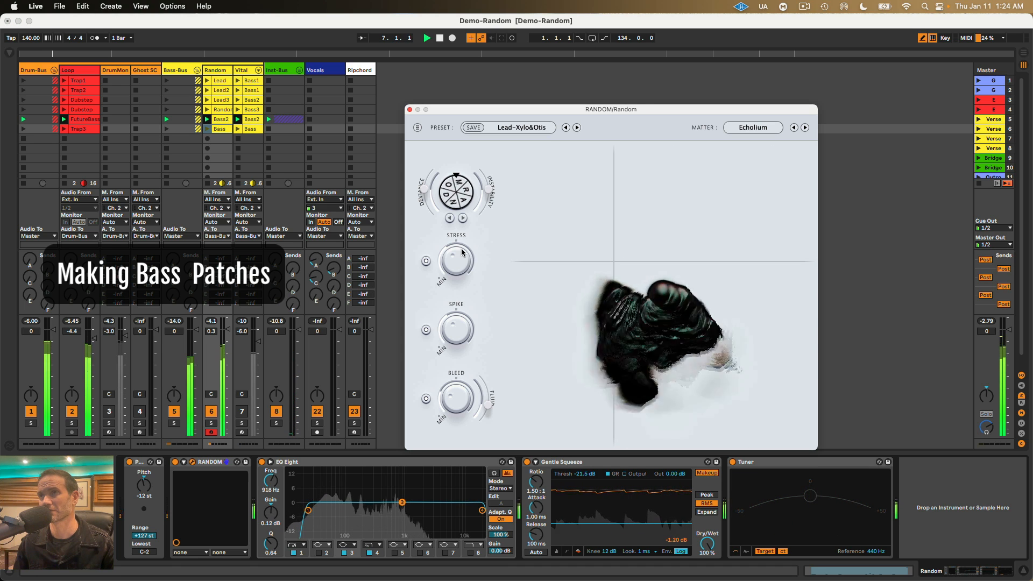
click(457, 193)
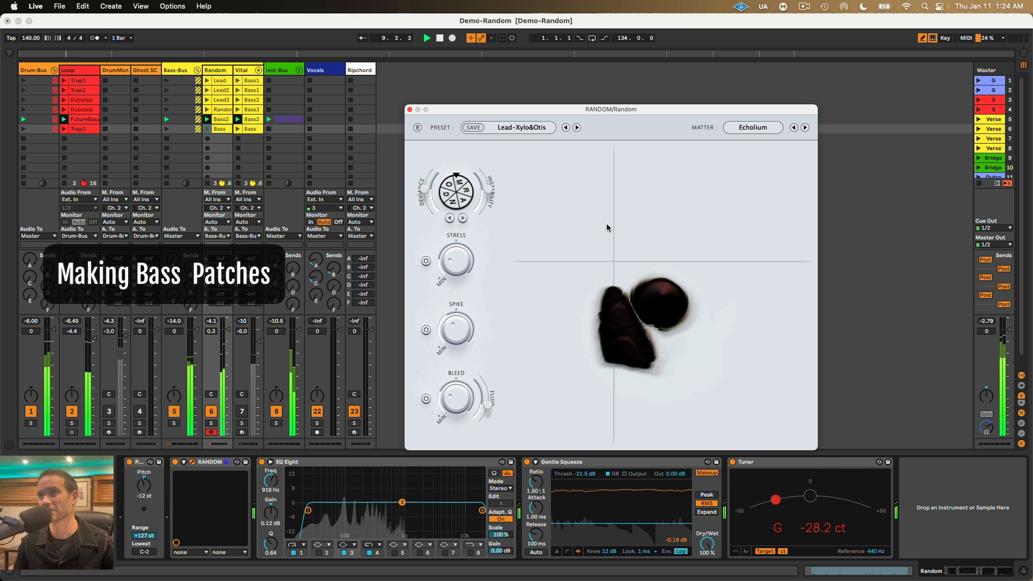
drag(625, 256, 640, 242)
drag(700, 206, 757, 386)
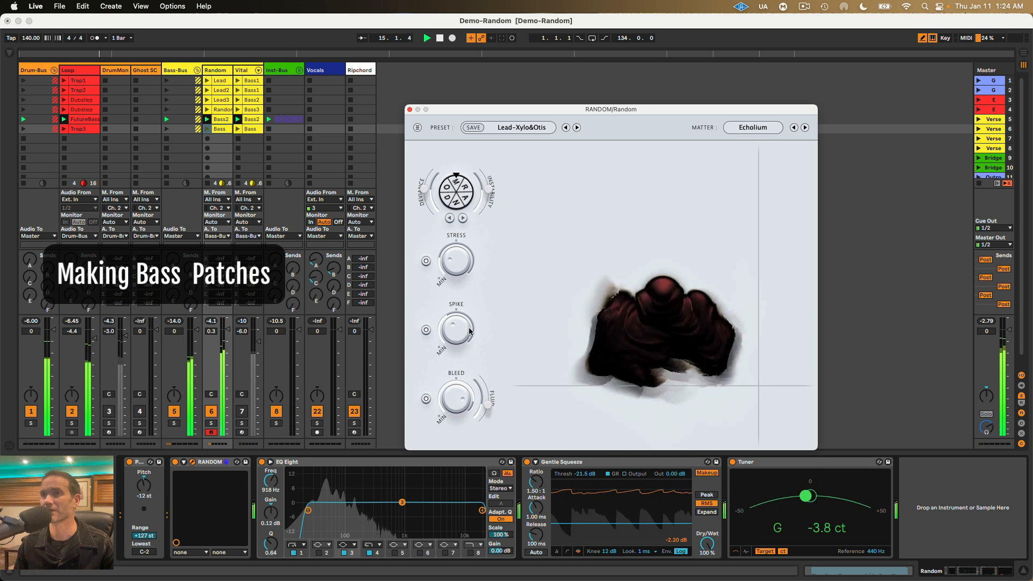
Adjust the Fluid slider beside Bleed and audition the patch with the crosshair moved above and left of the shape.
mouse_move(486, 404)
mouse_down()
mouse_move(488, 369)
mouse_move(491, 407)
mouse_up()
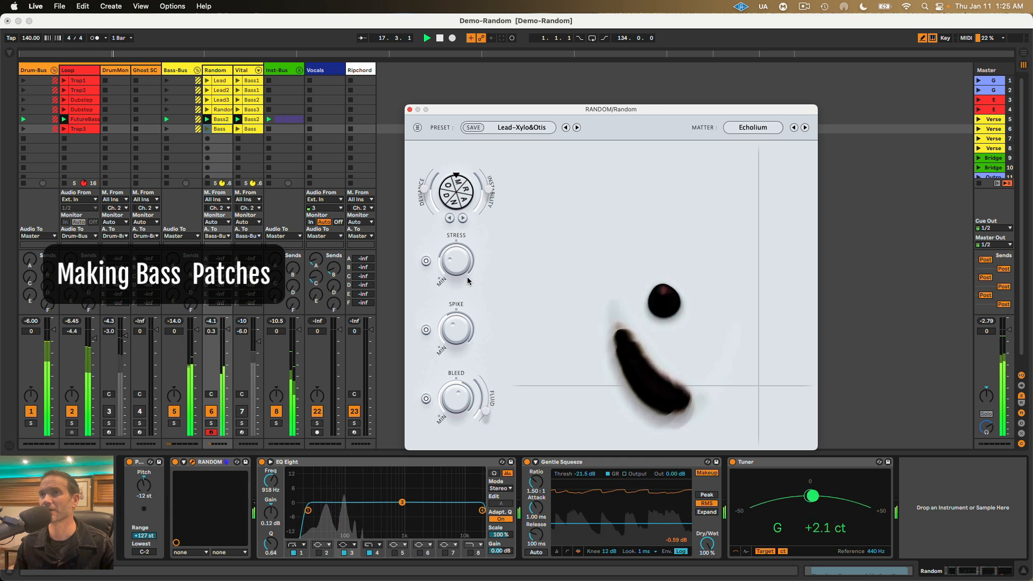
drag(634, 263, 679, 280)
drag(575, 313, 569, 256)
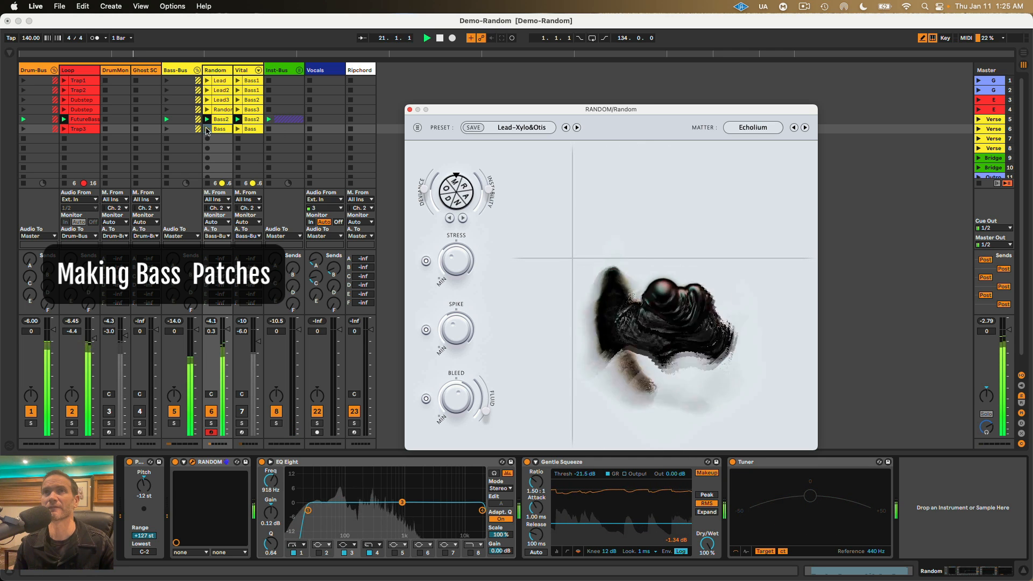
Launch the Trap3 clip on the Loop track, randomize the patch and sweep the crosshair, ending above and left of the shape.
click(64, 129)
drag(572, 259, 714, 219)
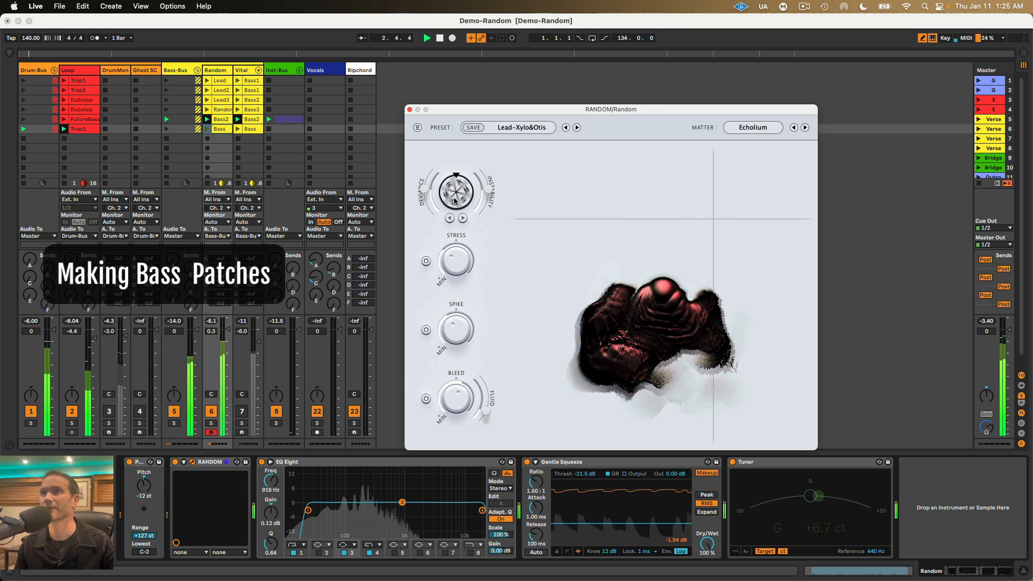
drag(700, 256, 770, 395)
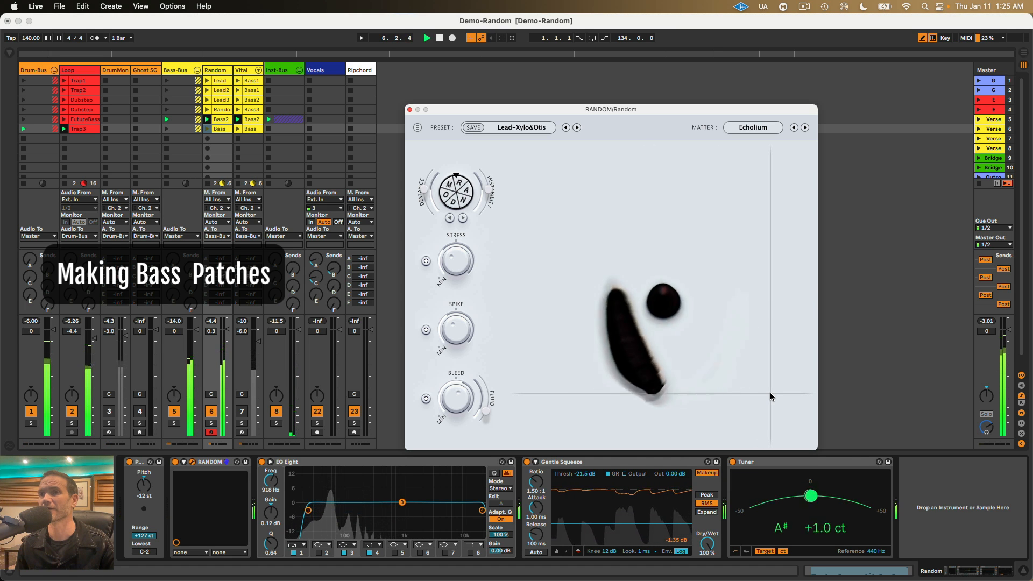
drag(770, 396, 577, 178)
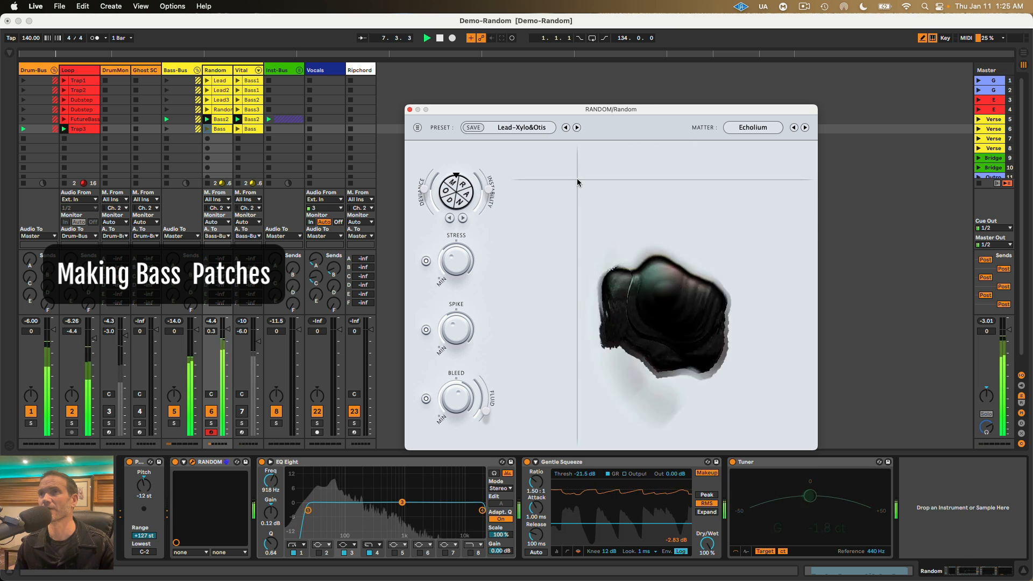
Switch the Matter to Prismogen, lower Instability and audition the patch with the crosshair moved from left to right of the shape.
click(739, 130)
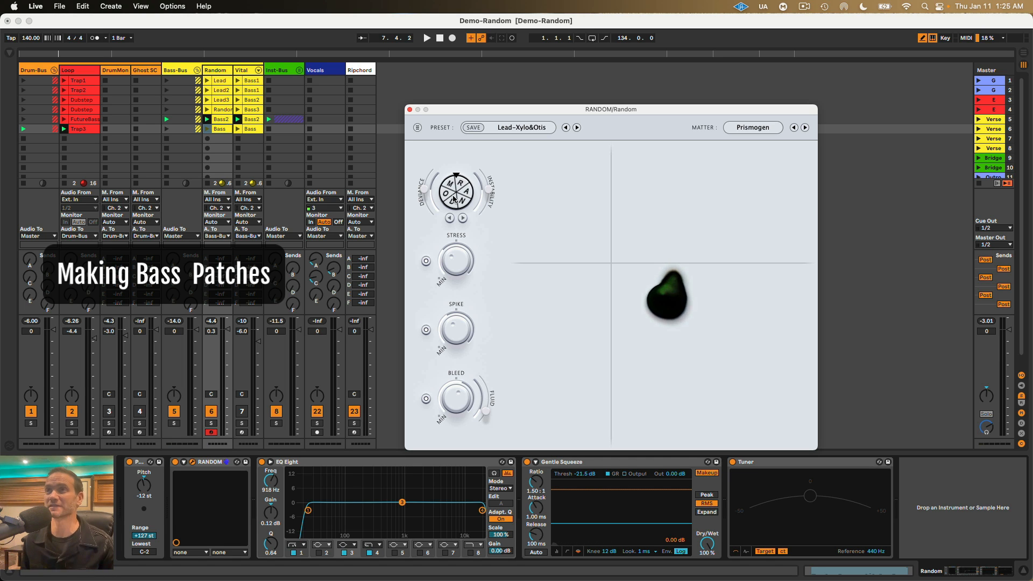
drag(593, 240, 584, 300)
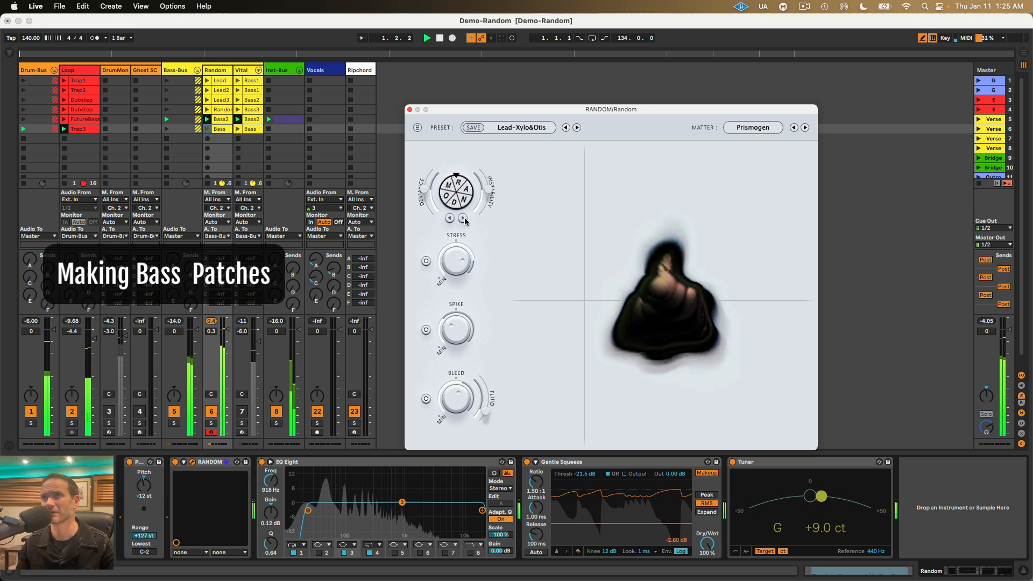
drag(489, 188, 480, 225)
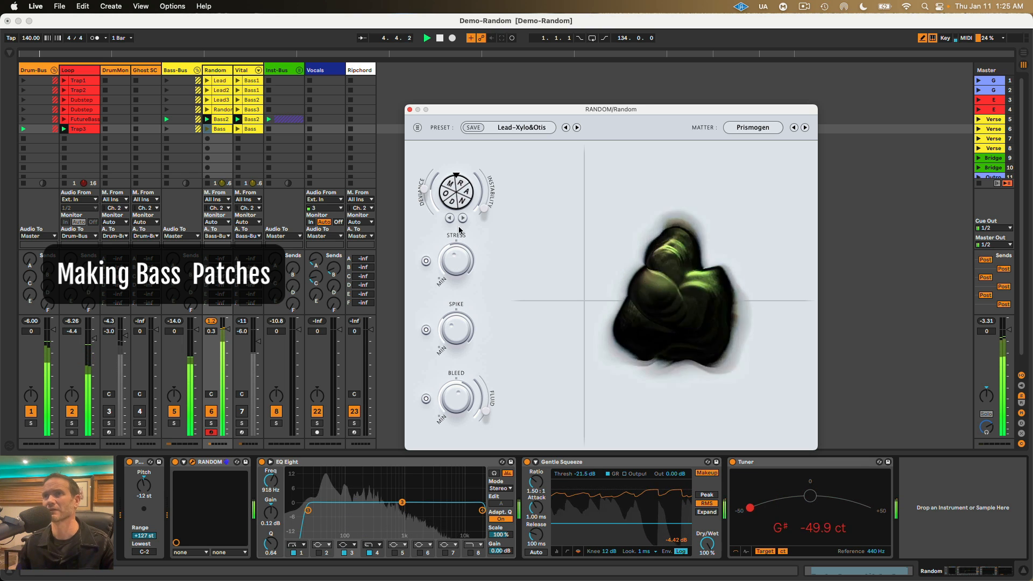
drag(759, 365, 696, 287)
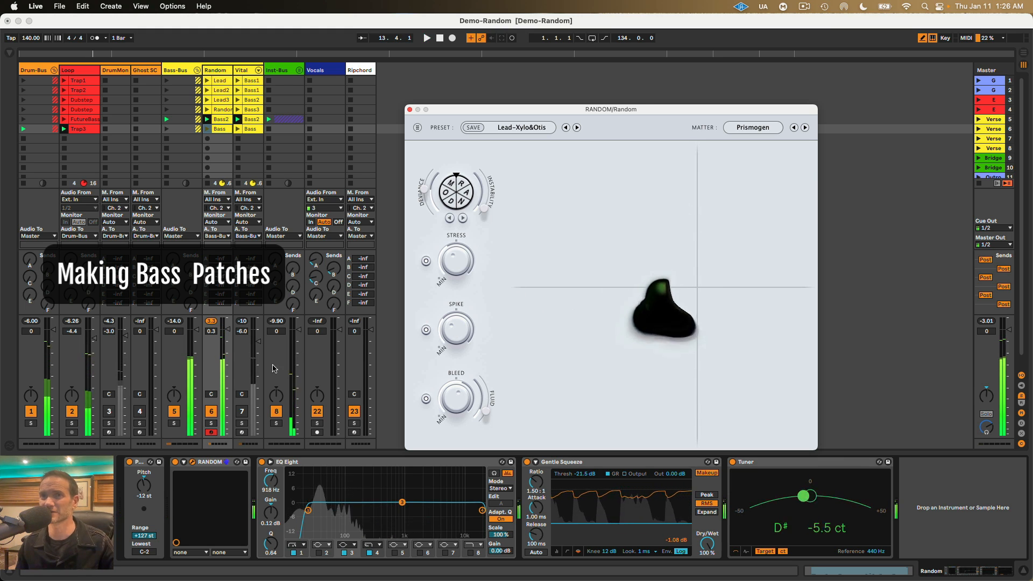
Audition the patch with the Random track soloed, launch the Dubstep clip on the Loop track and unsolo Random.
click(209, 424)
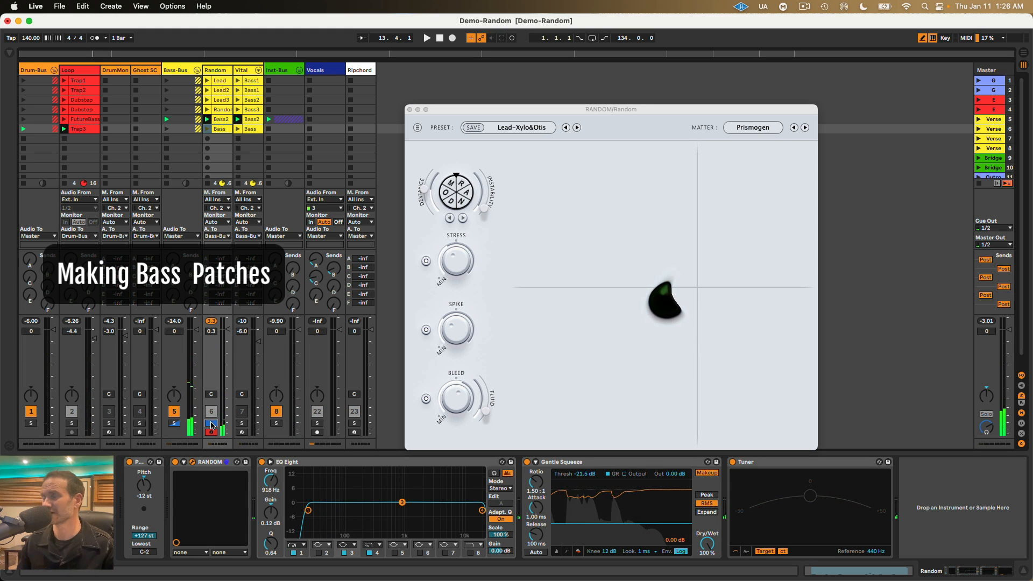
key(space)
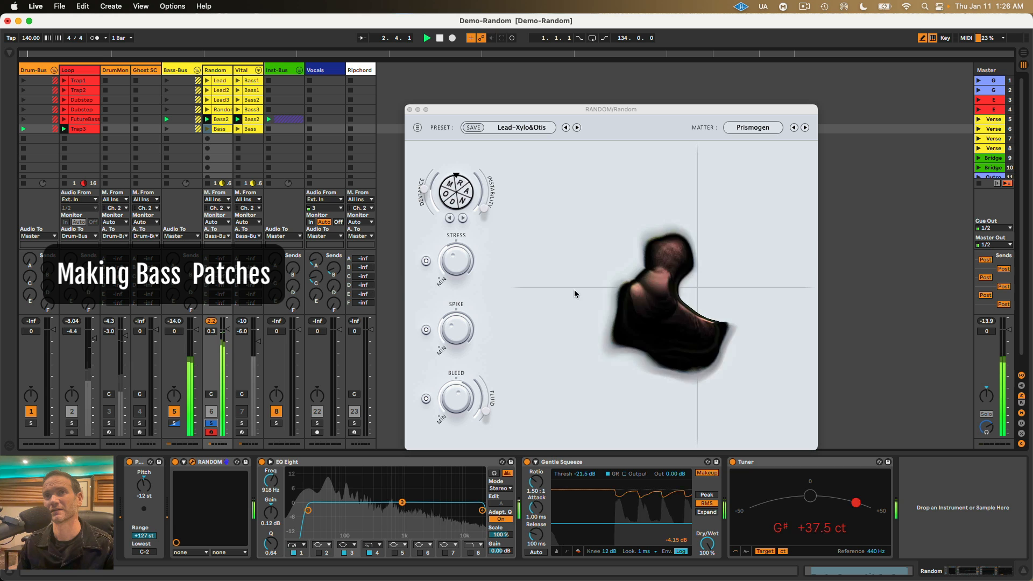
click(207, 129)
click(212, 423)
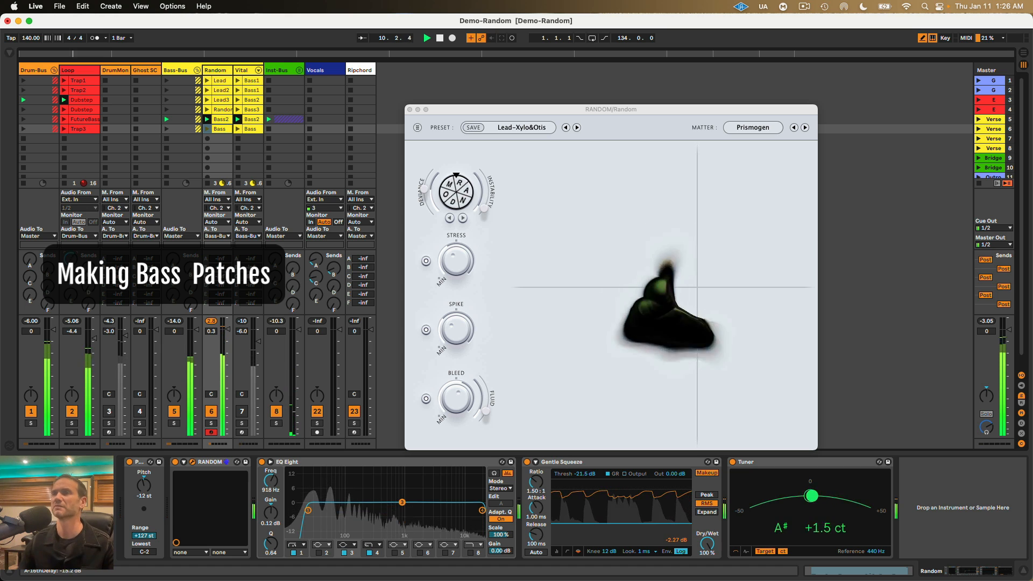
Move the crosshair near the shape, randomize the patch and sweep the crosshair above and right of the shape.
click(533, 250)
drag(533, 250, 649, 294)
click(453, 195)
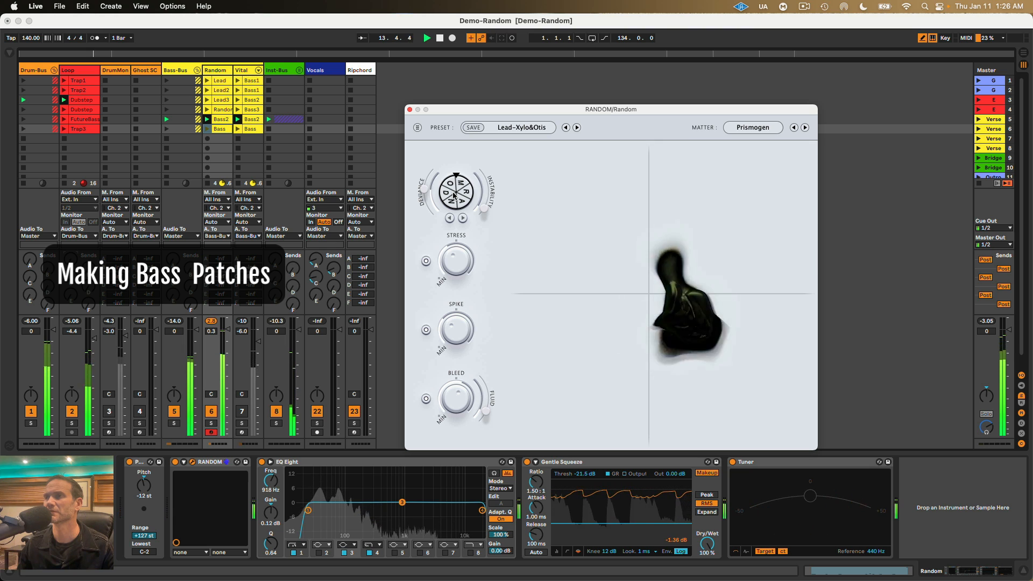
drag(648, 293, 768, 212)
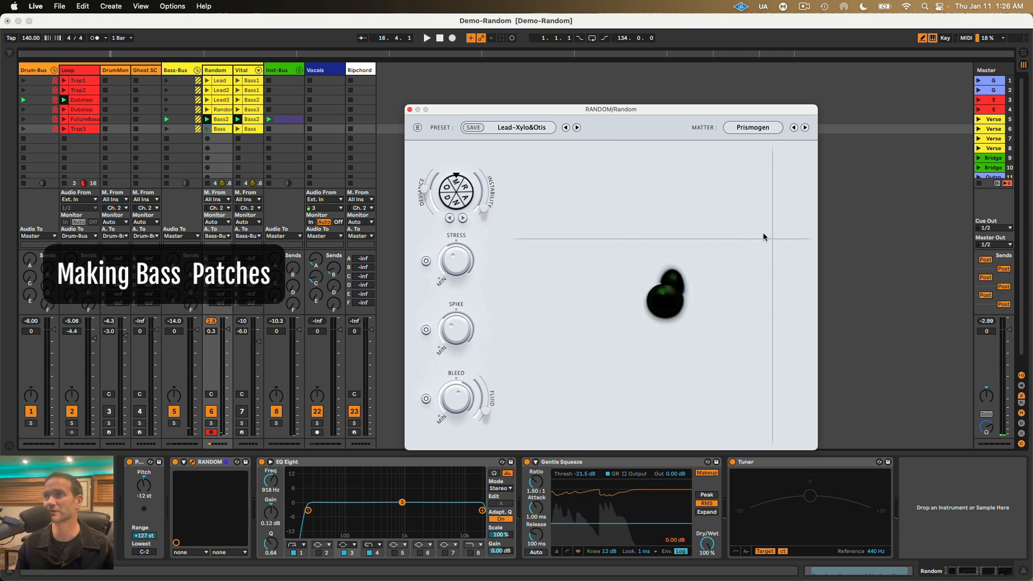
Move the crosshair below and left of the shape, restart playback and sweep it to just above the shape.
drag(764, 238, 563, 397)
key(space)
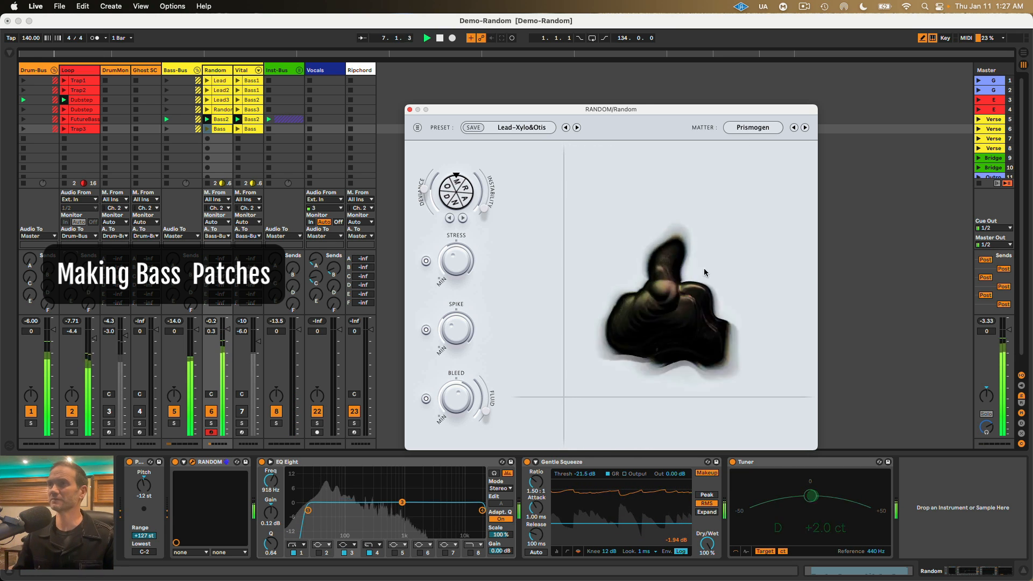
drag(569, 346, 655, 243)
Switch the Matter to Neptilium and stop and restart playback to audition the patch.
click(744, 129)
click(727, 256)
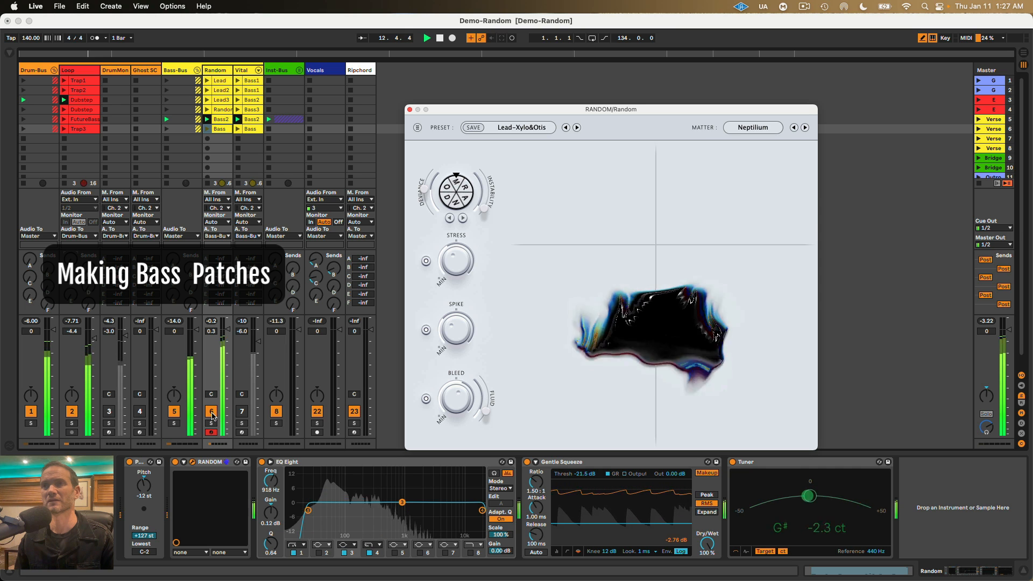
key(space)
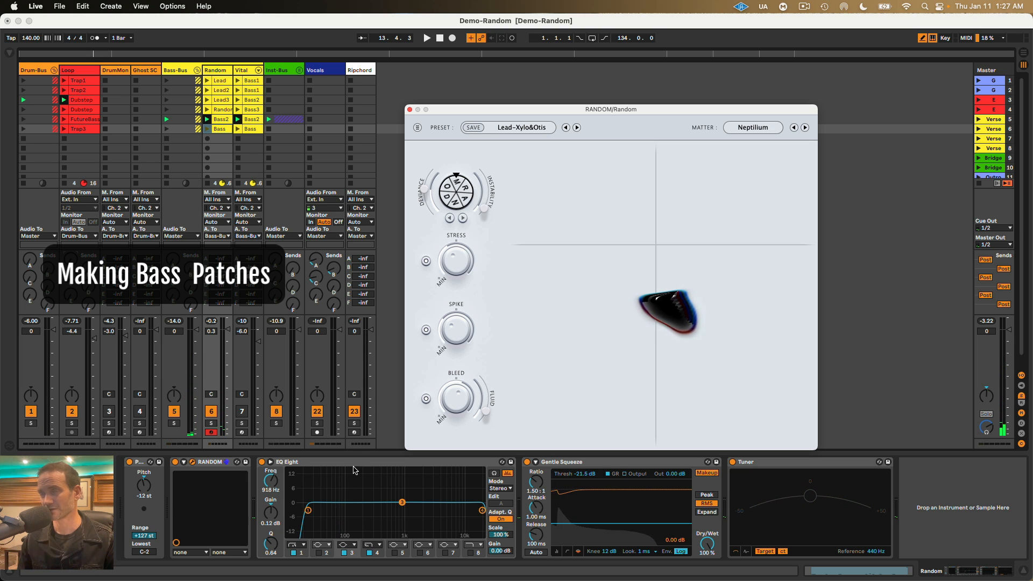
key(space)
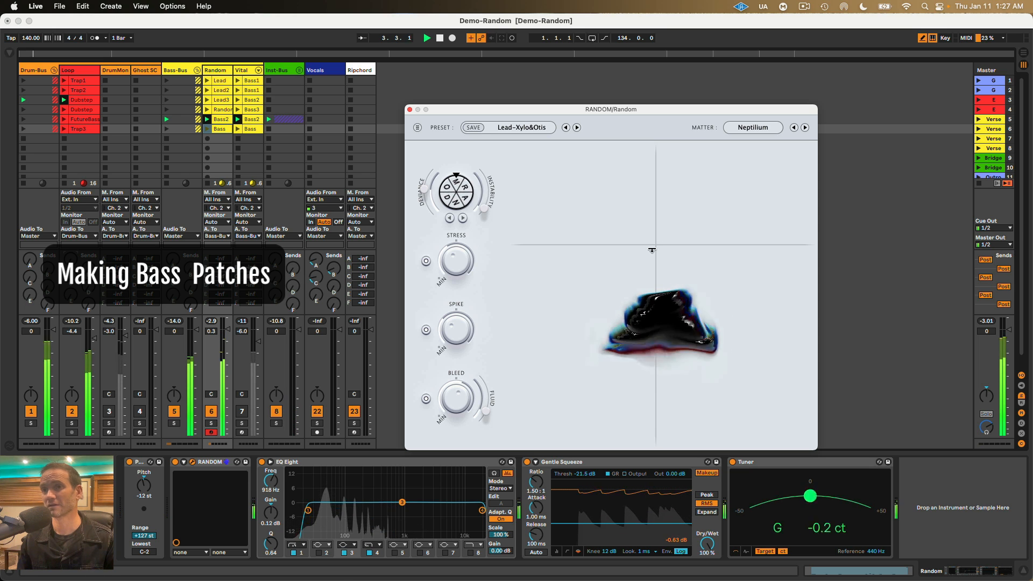
Try EQ Eight's high-cut band at 194 Hz and 495 Hz, and its low-cut band at about 170 Hz.
drag(482, 510, 425, 509)
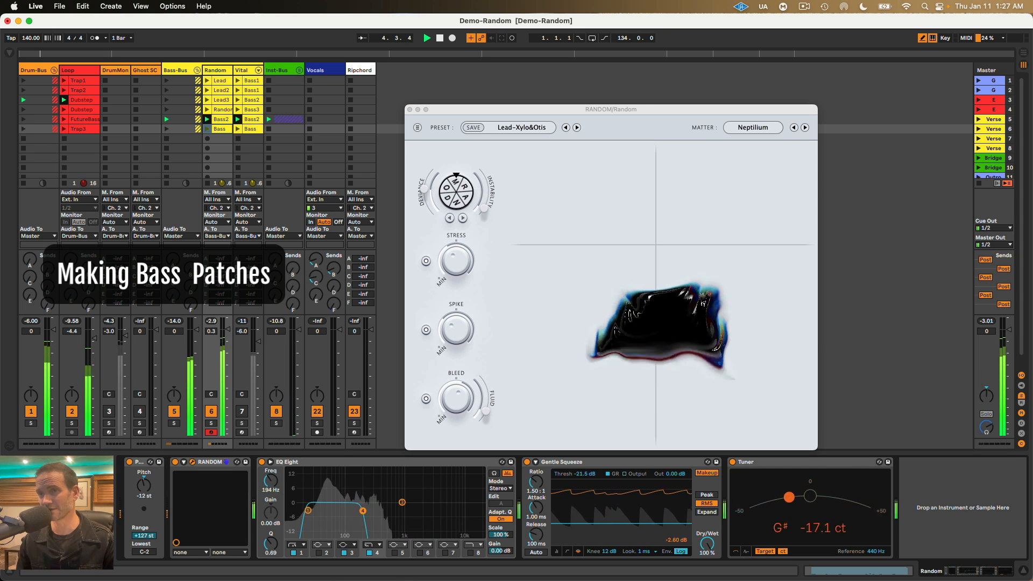
drag(359, 510, 391, 511)
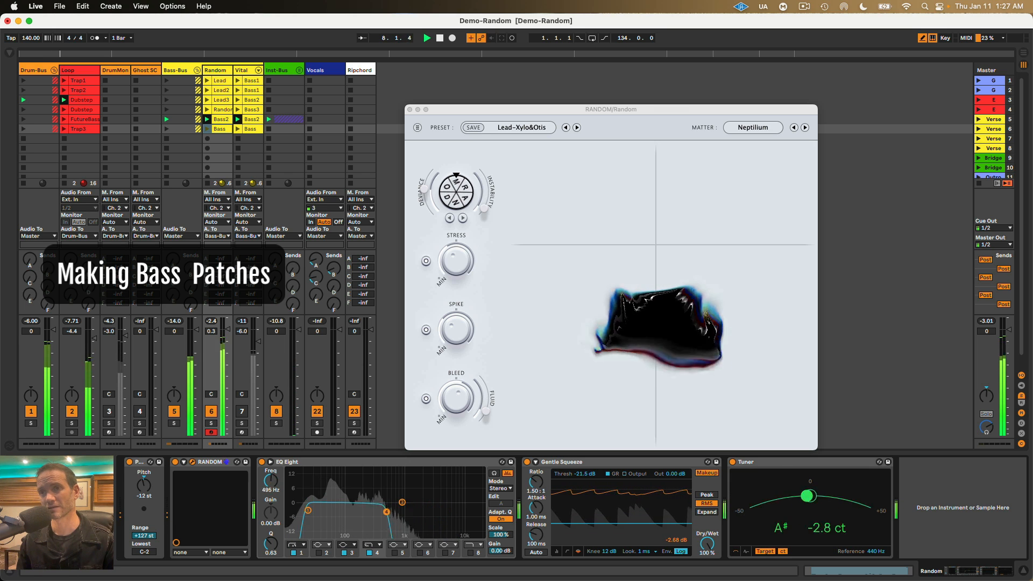
drag(318, 509, 360, 508)
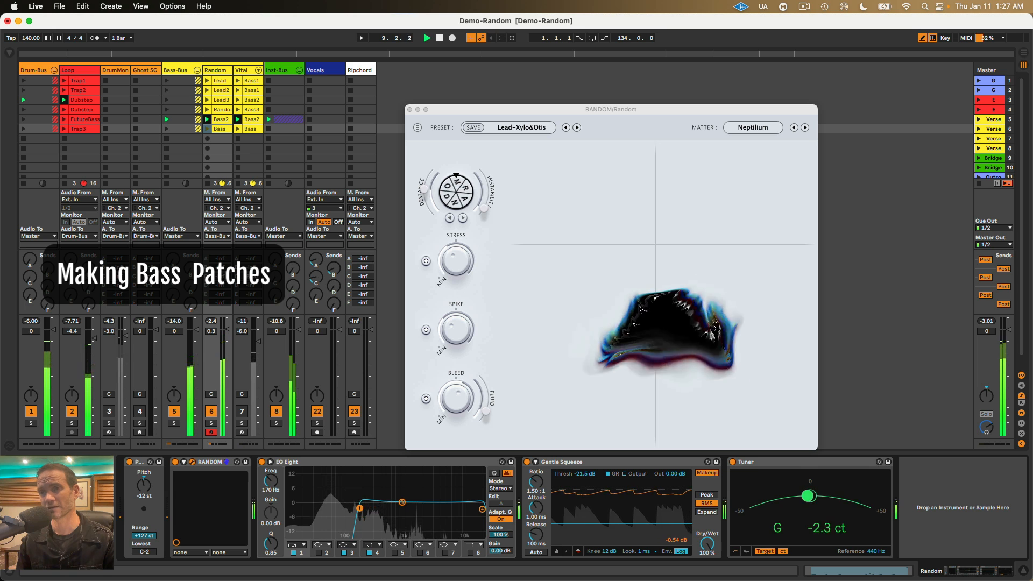
Layer in the Vital track to compare the bass, set its volume to -5.8 dB and switch the track off again.
click(242, 411)
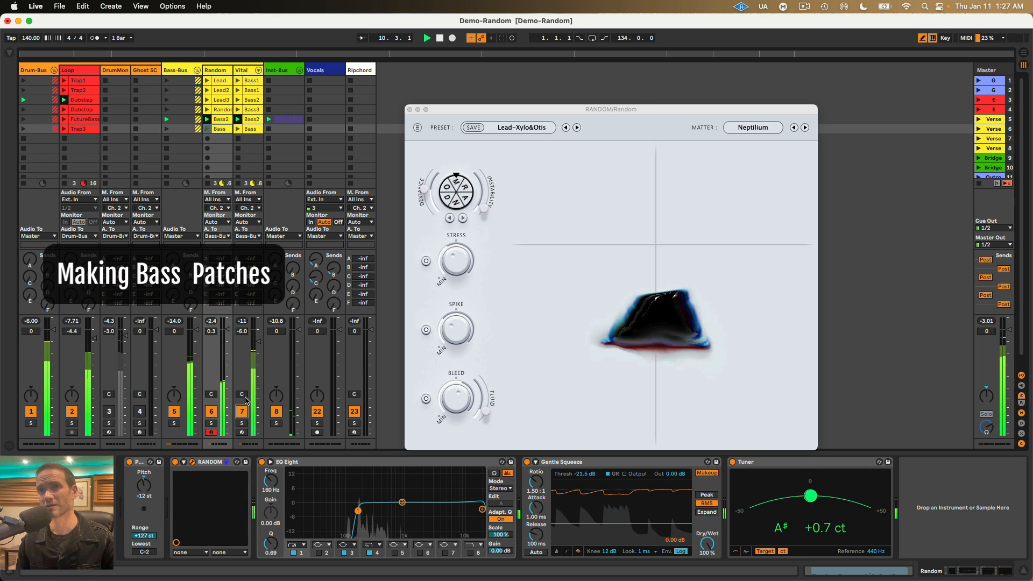
drag(263, 345, 263, 344)
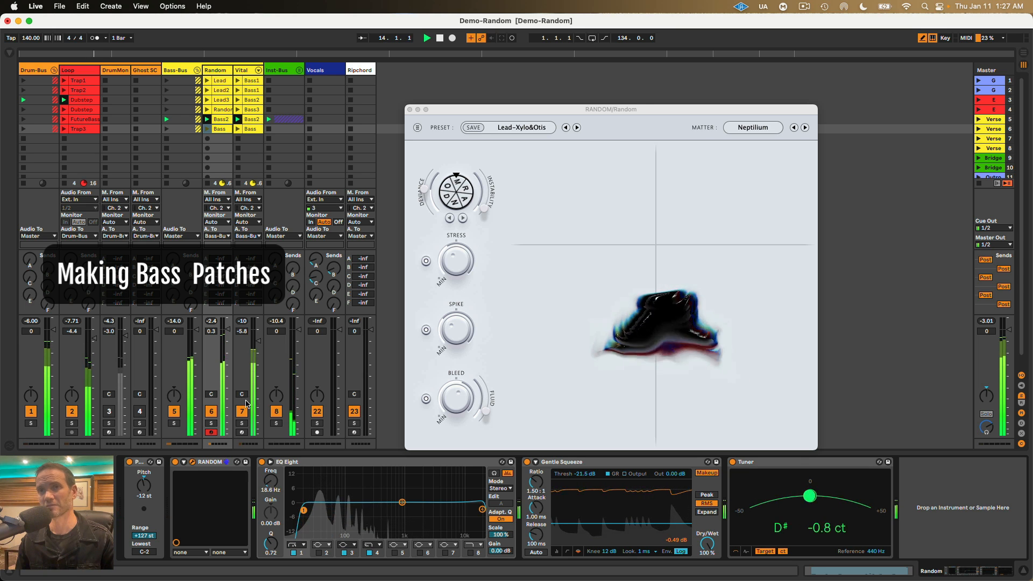
click(241, 411)
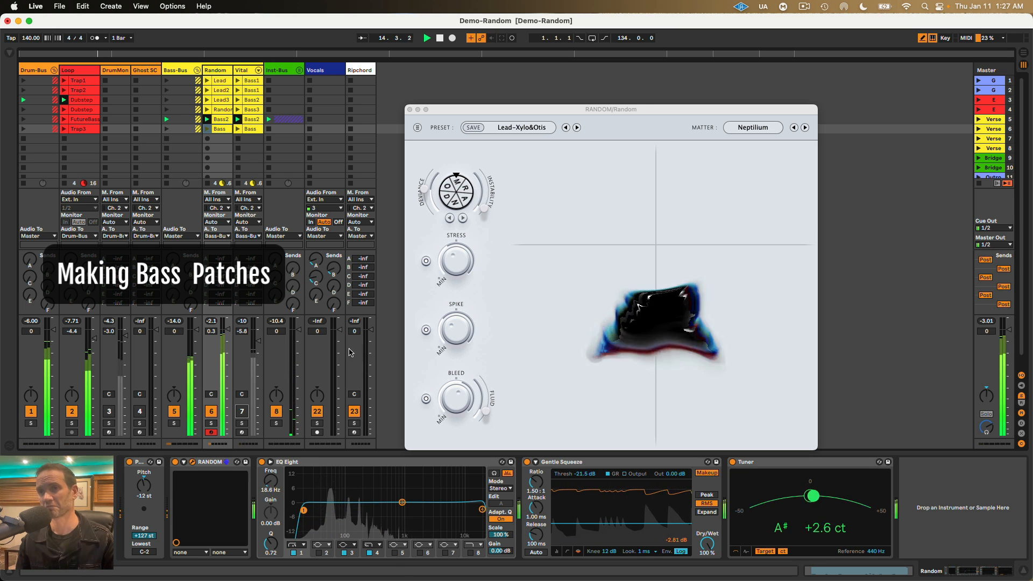
Nudge the crosshair slightly upward, solo the Random track and save the patch as preset Bass-ScrapMetal.
click(654, 241)
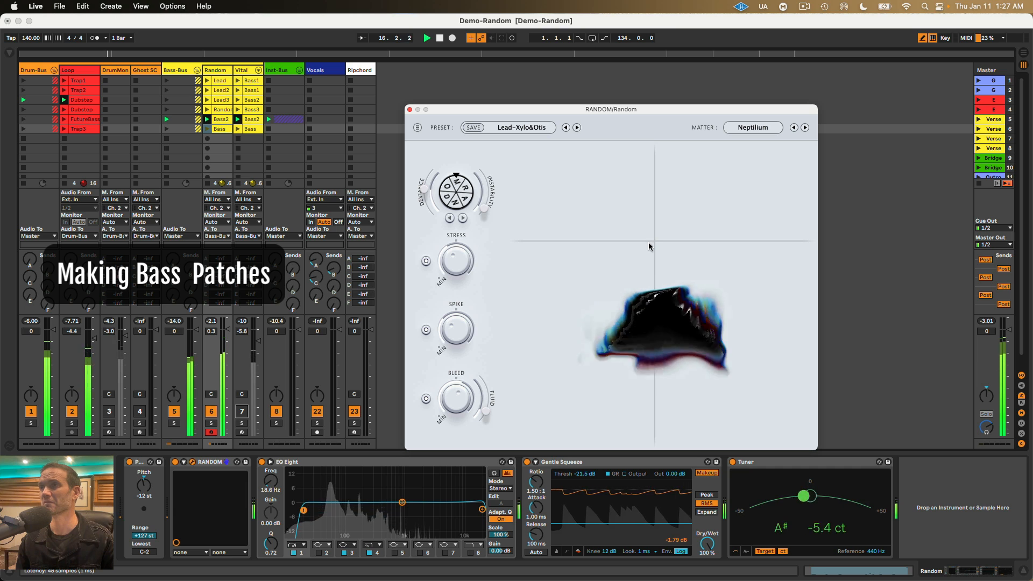
click(211, 423)
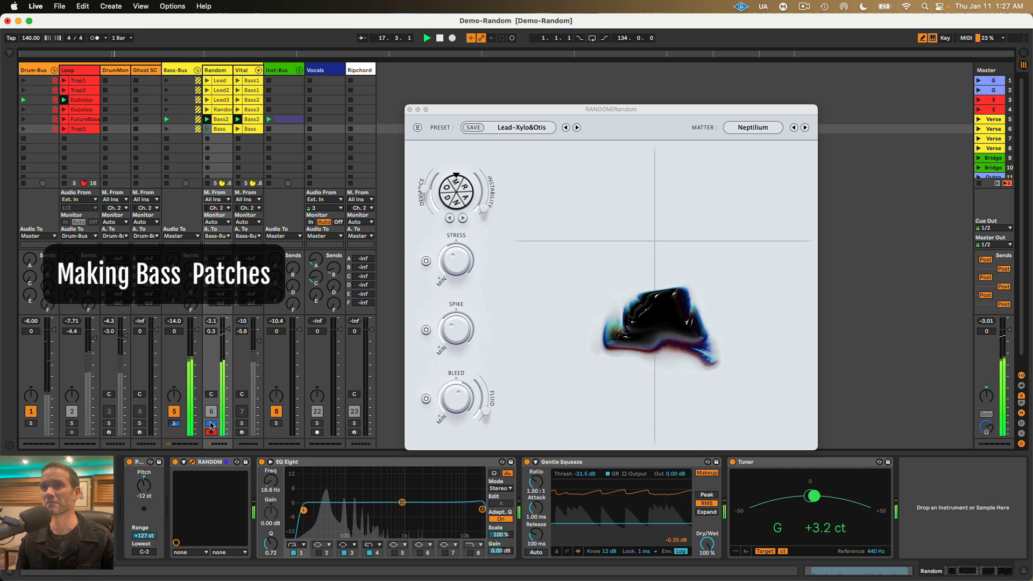
click(473, 129)
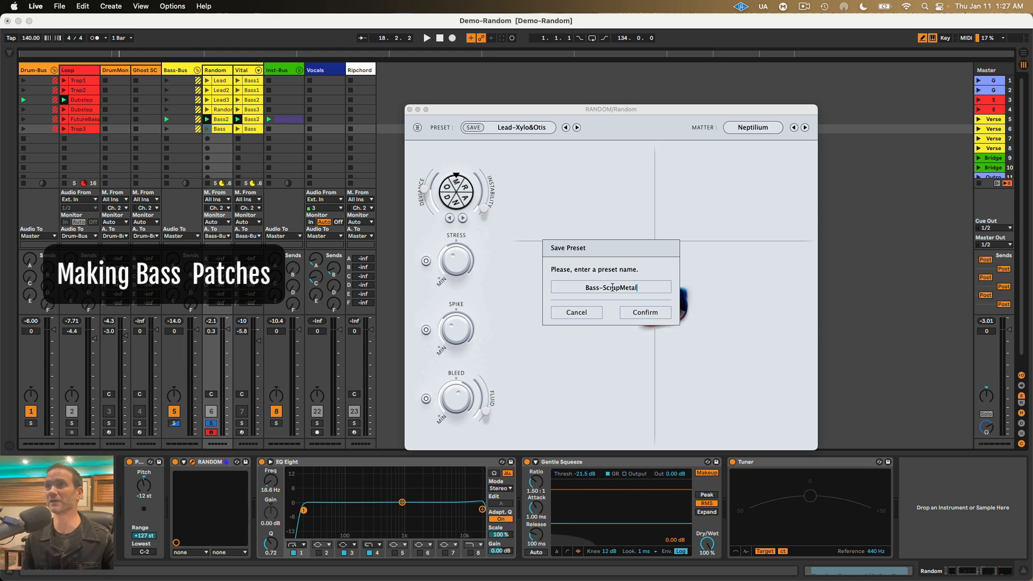
click(640, 313)
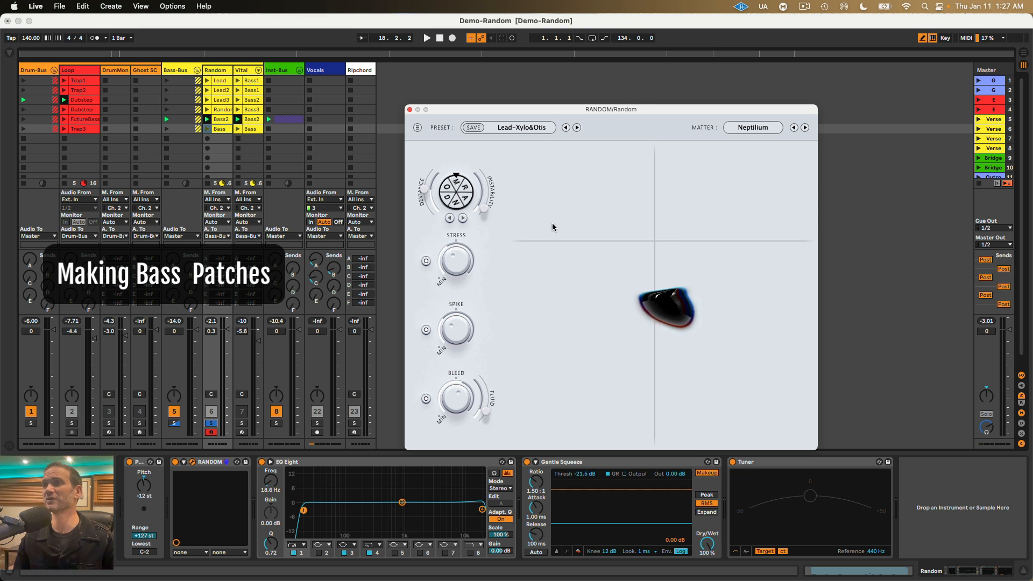
Audition the soloed patch, launch the Trap2 clip on the Loop track and unsolo Random to hear the full mix.
key(space)
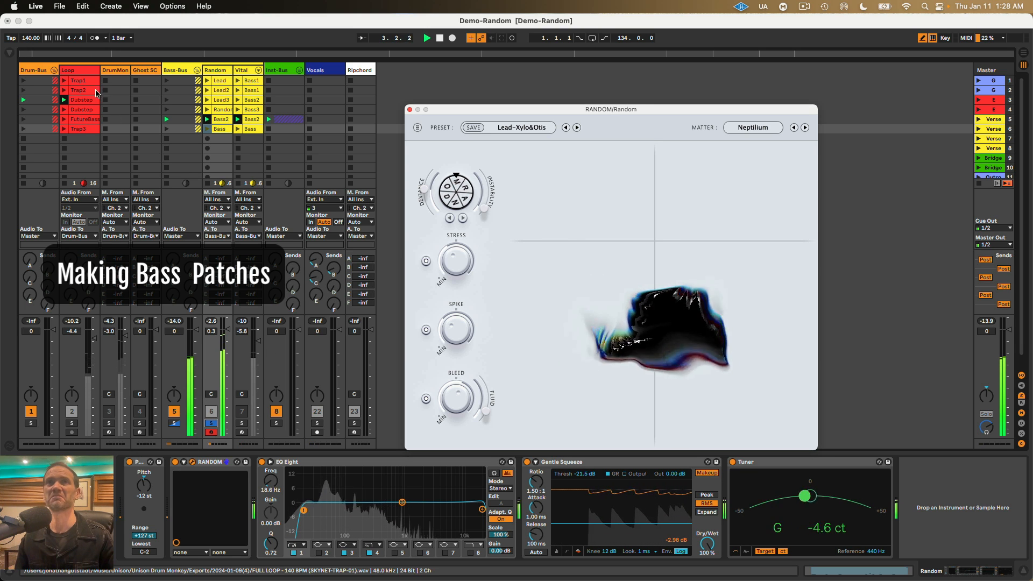
click(63, 90)
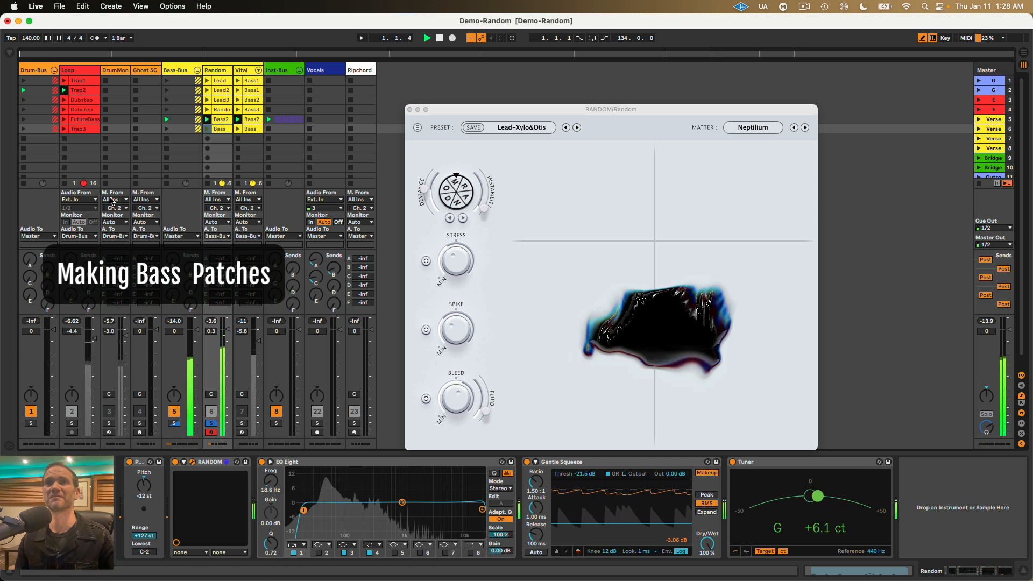
click(212, 423)
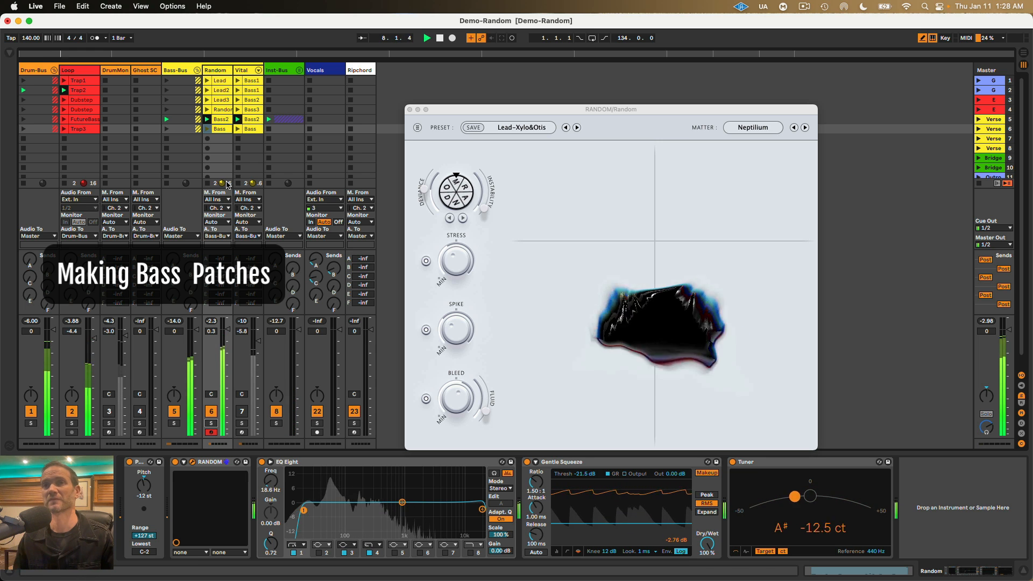
Stop playback and move the RANDOM plugin window slightly up and to the left.
key(space)
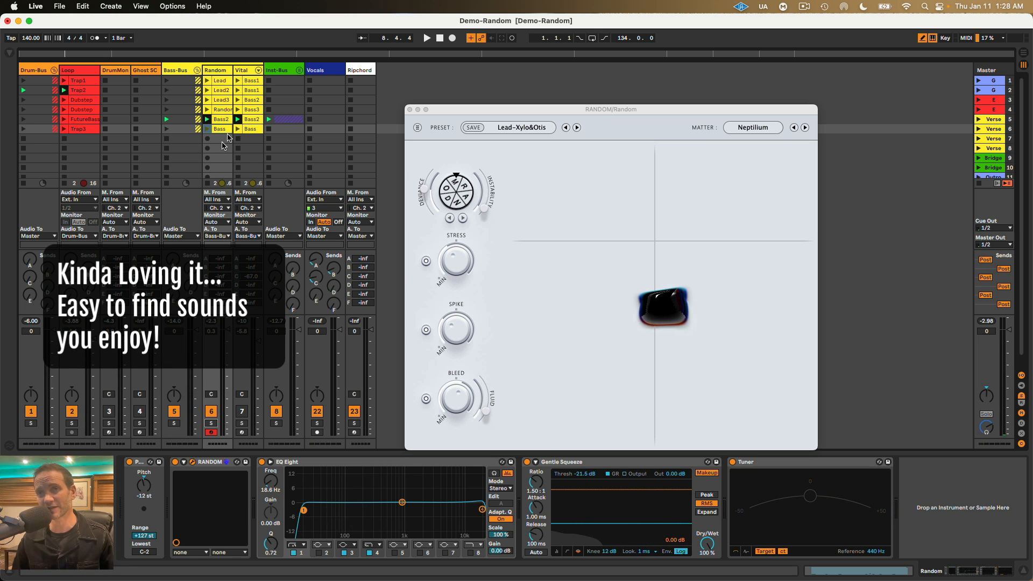
mouse_move(452, 108)
mouse_down()
mouse_move(422, 109)
mouse_move(450, 95)
mouse_move(437, 95)
mouse_up()
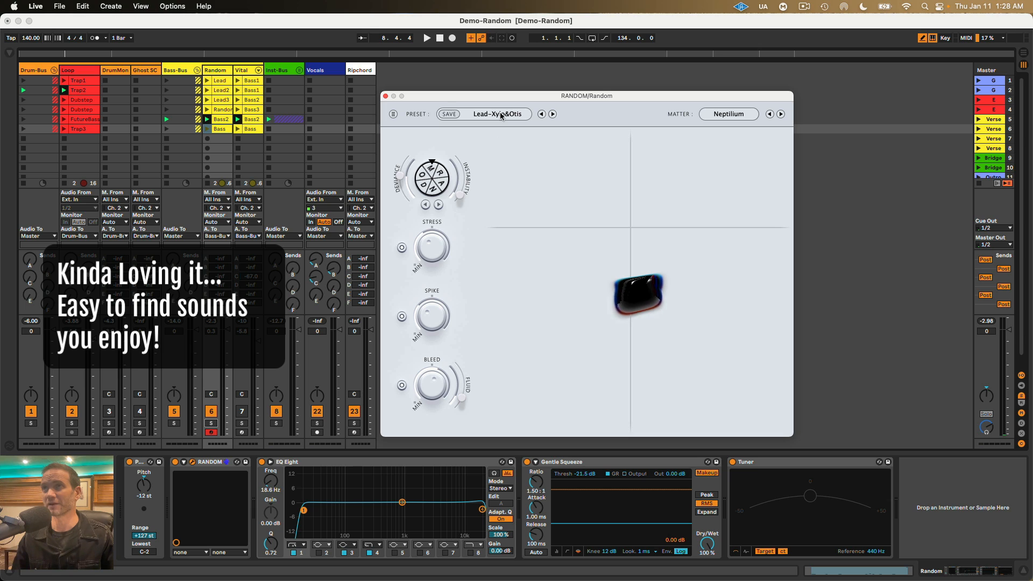
mouse_move(502, 96)
mouse_down()
mouse_move(514, 95)
mouse_move(499, 101)
mouse_up()
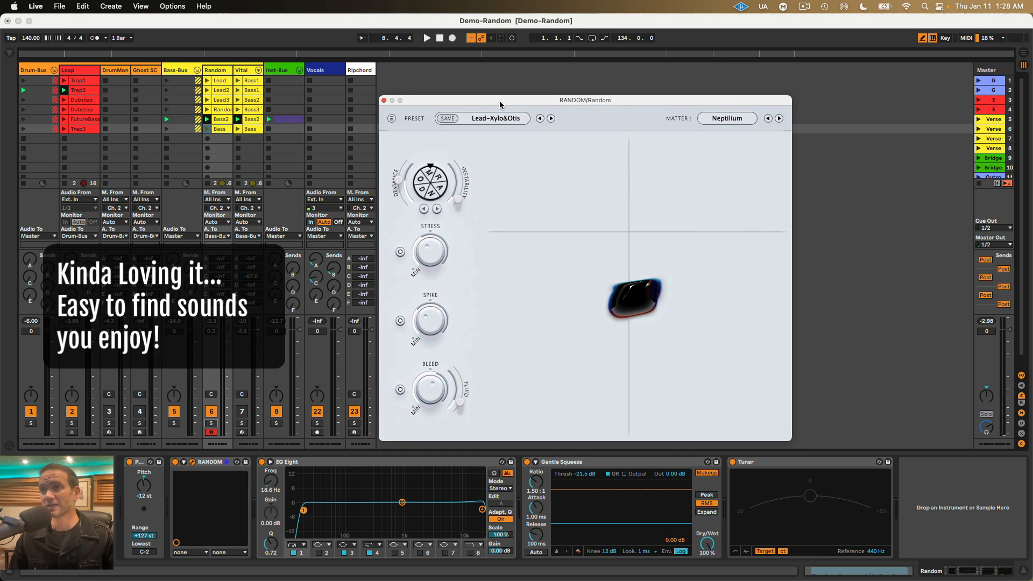